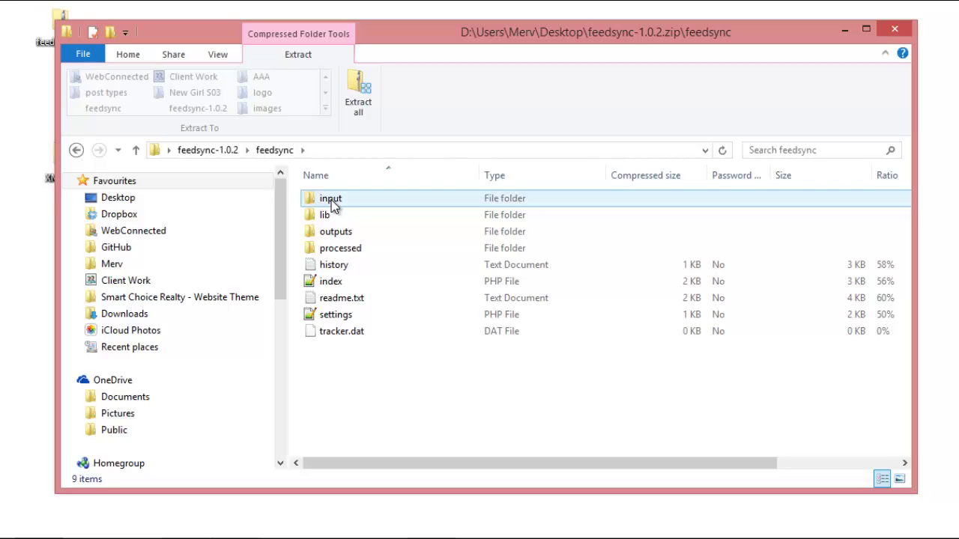
Inspect the outputs, processed, lib and input folders in the feedsync-1.0.2.zip archive.
left_click(335, 232)
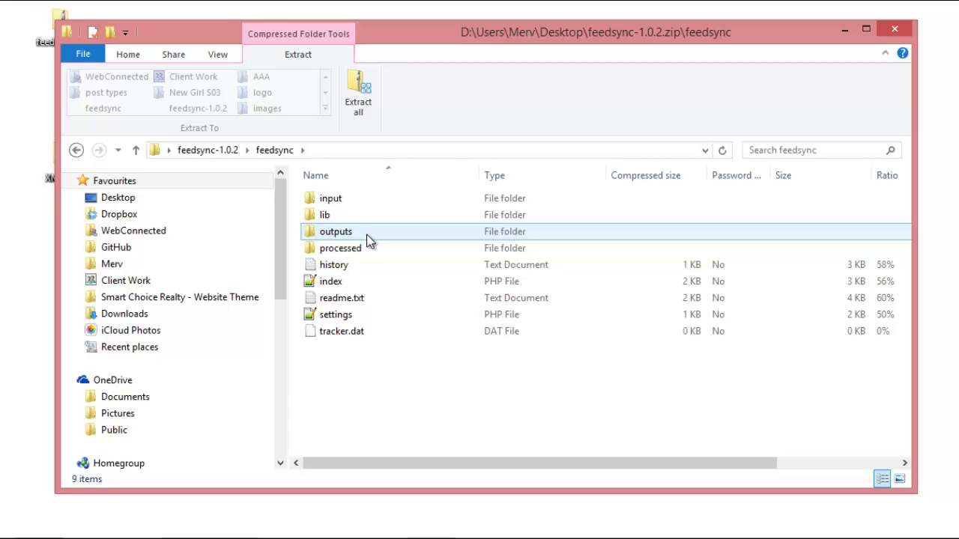
left_click(369, 248)
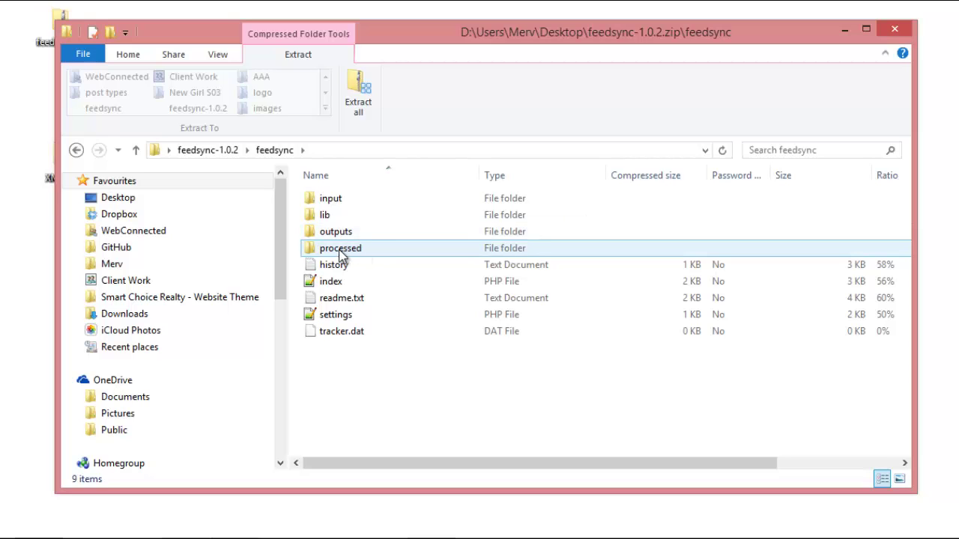
left_click(335, 214)
left_click(335, 201)
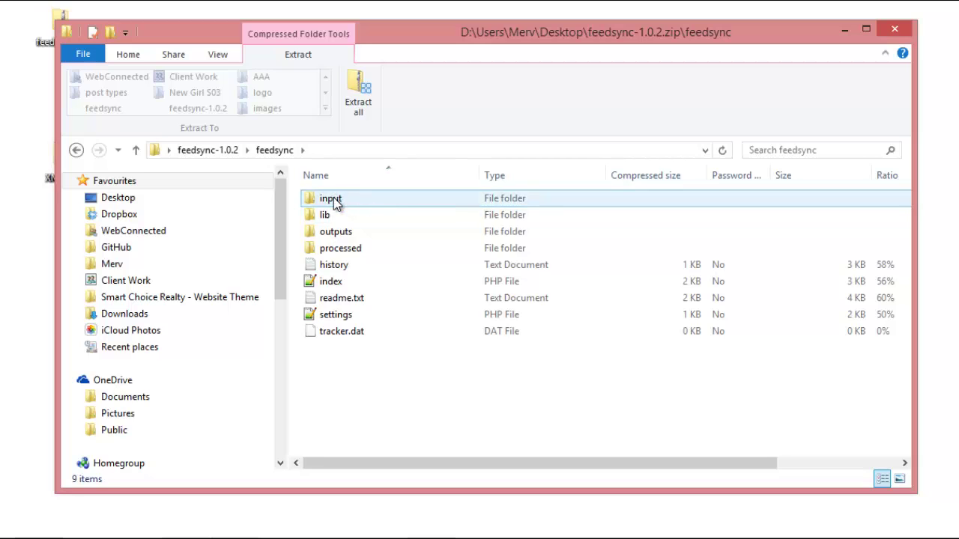
left_click(355, 250)
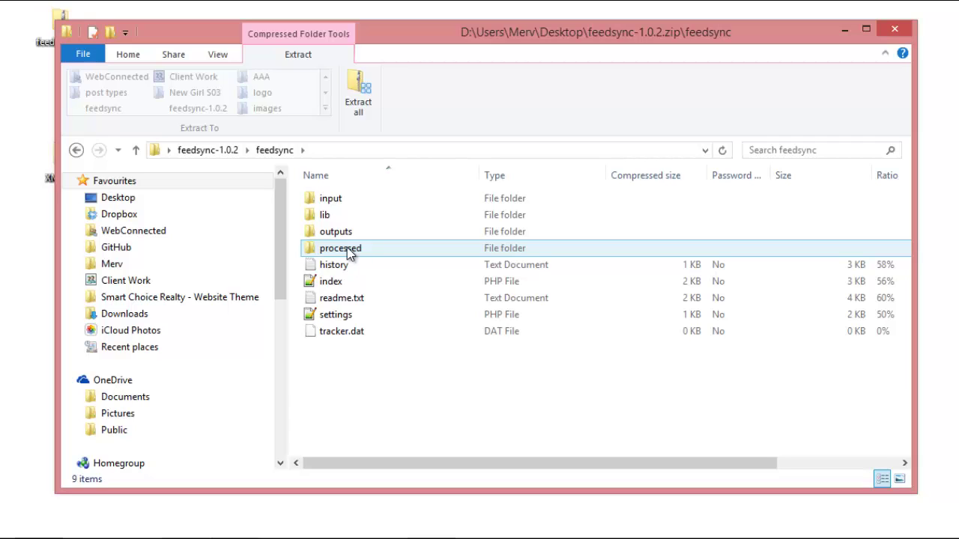
left_click(328, 216)
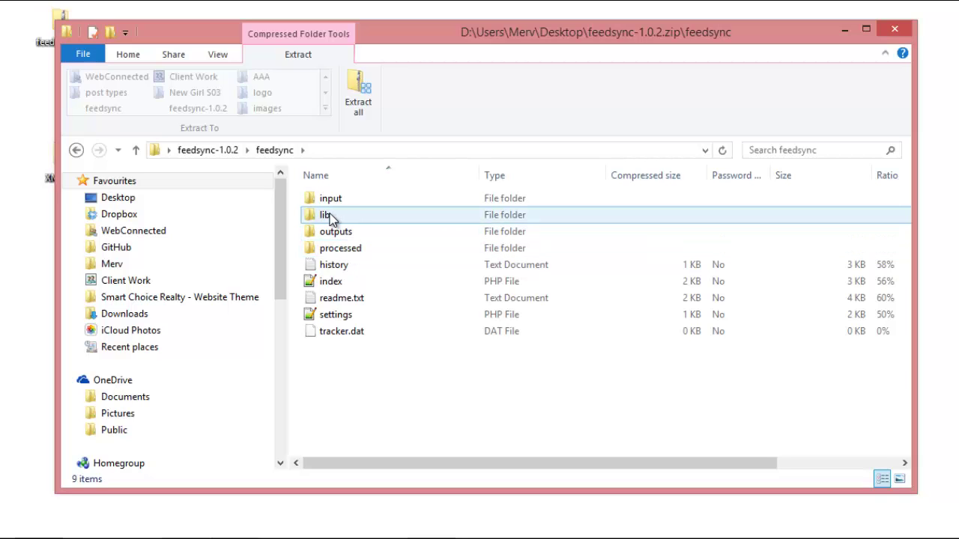
Check the readme.txt, settings, index and tracker.dat files, then close the archive window.
left_click(333, 281)
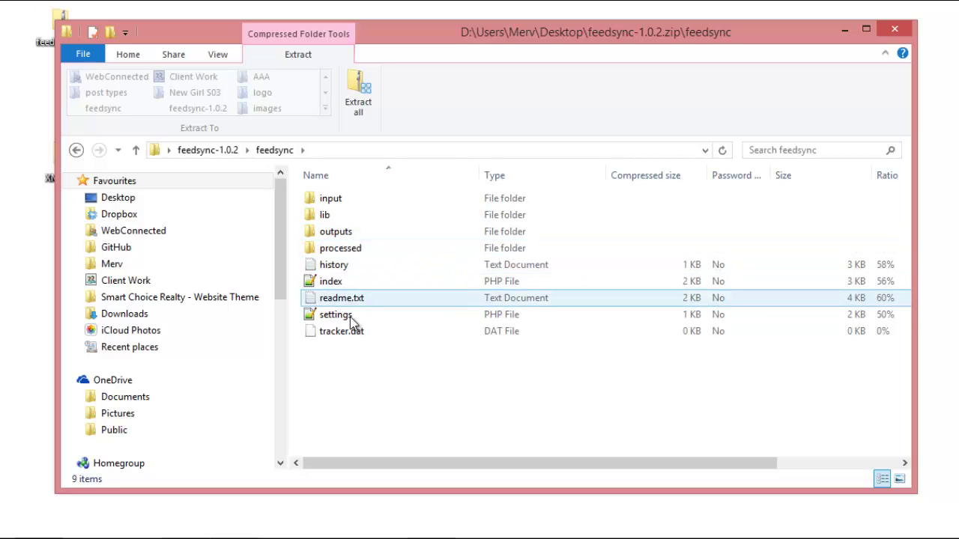
left_click(346, 313)
left_click(341, 286)
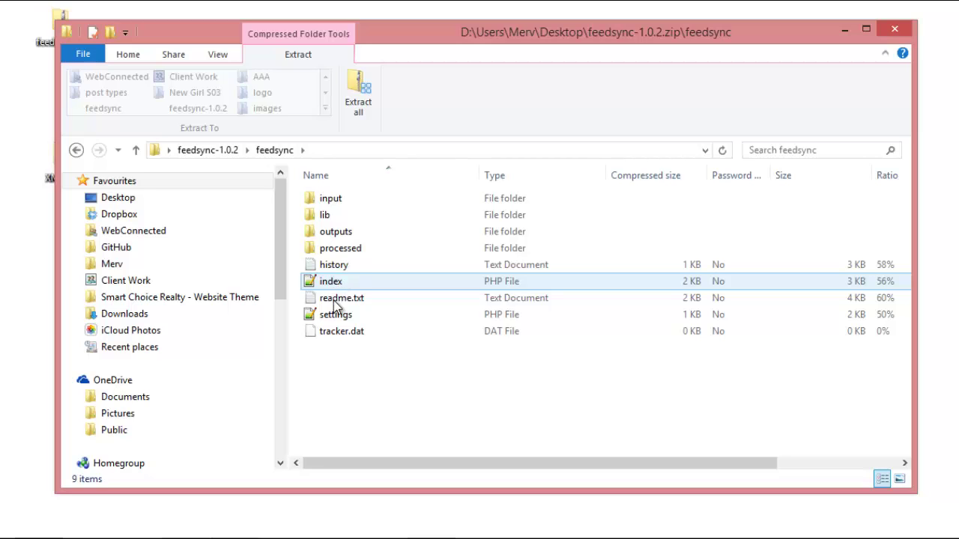
left_click(333, 315)
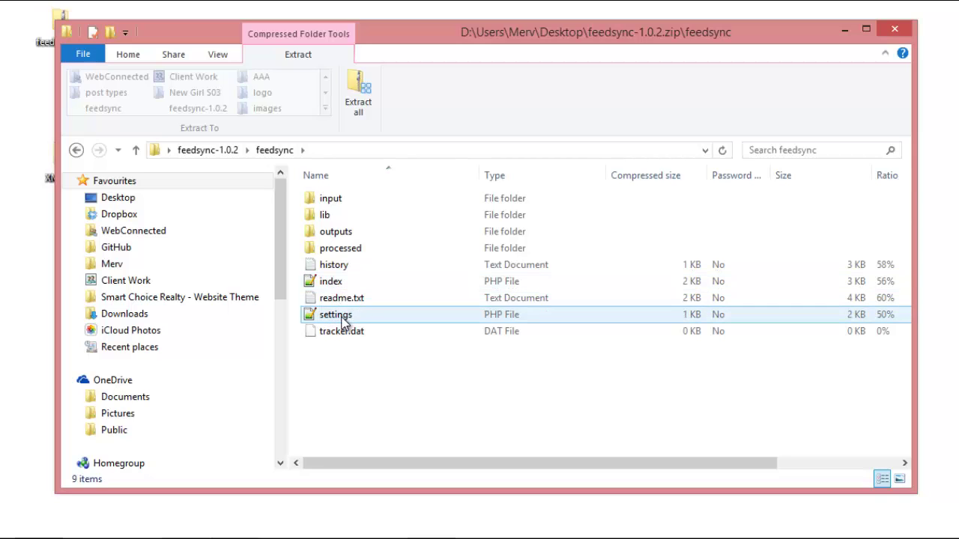
left_click(351, 333)
left_click(340, 310)
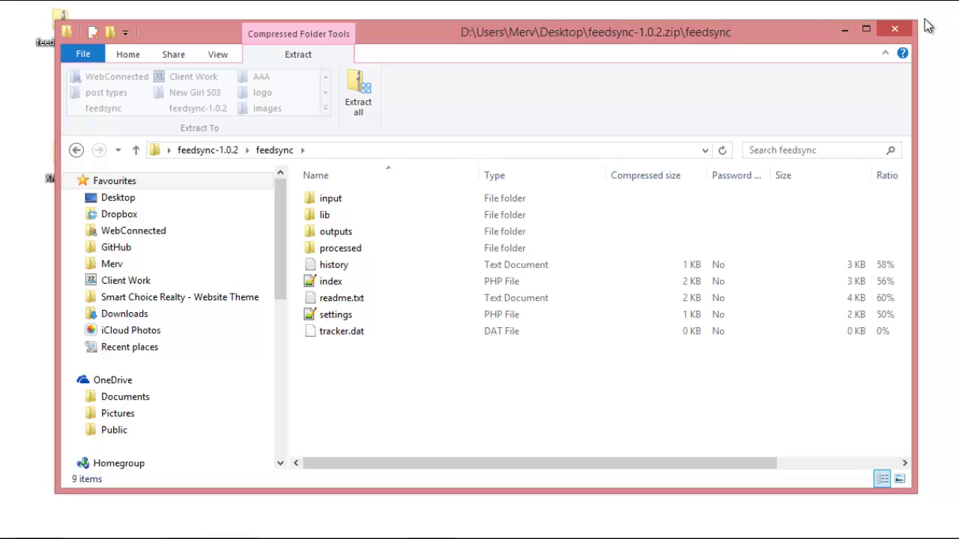
left_click(894, 30)
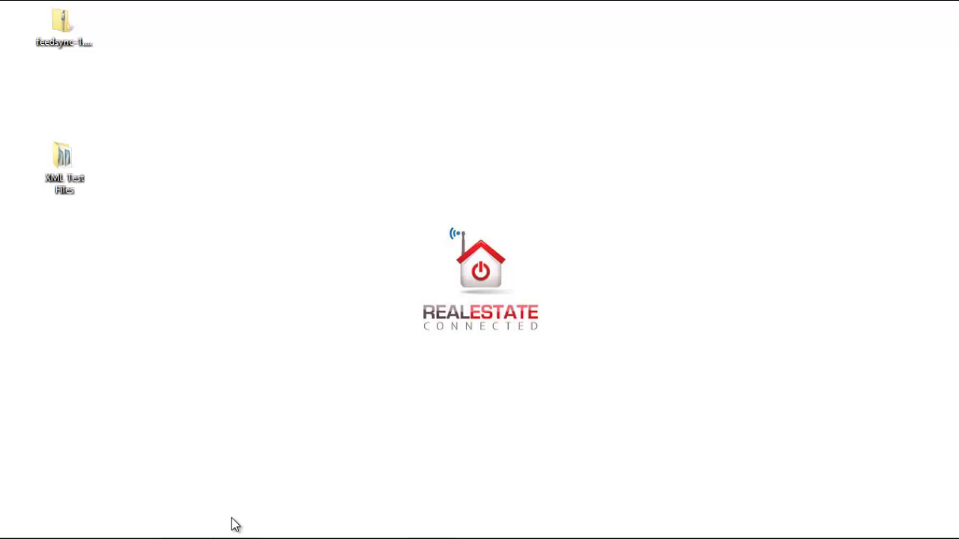
Bring the Chrome window showing the Index of /feedsyncdemo/ page to the front.
mouse_move(241, 538)
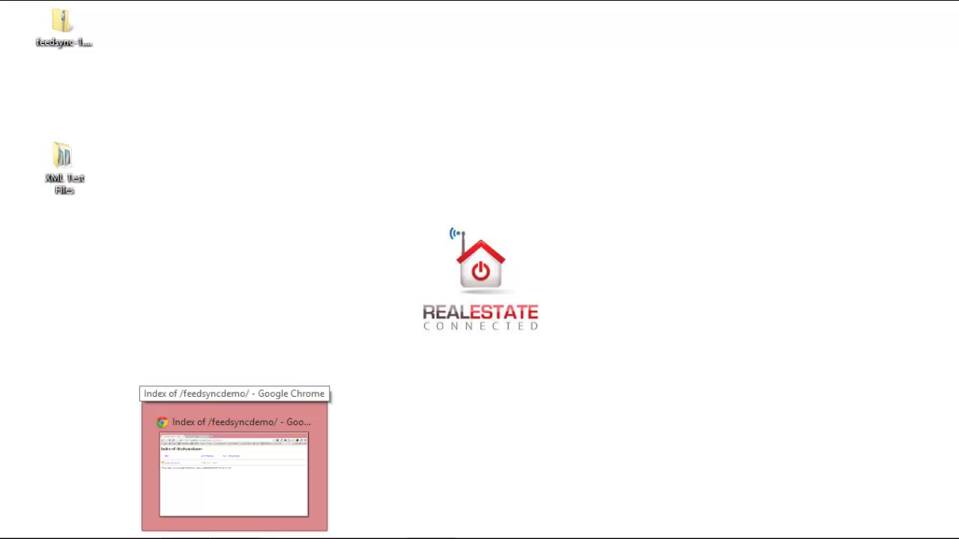
left_click(242, 525)
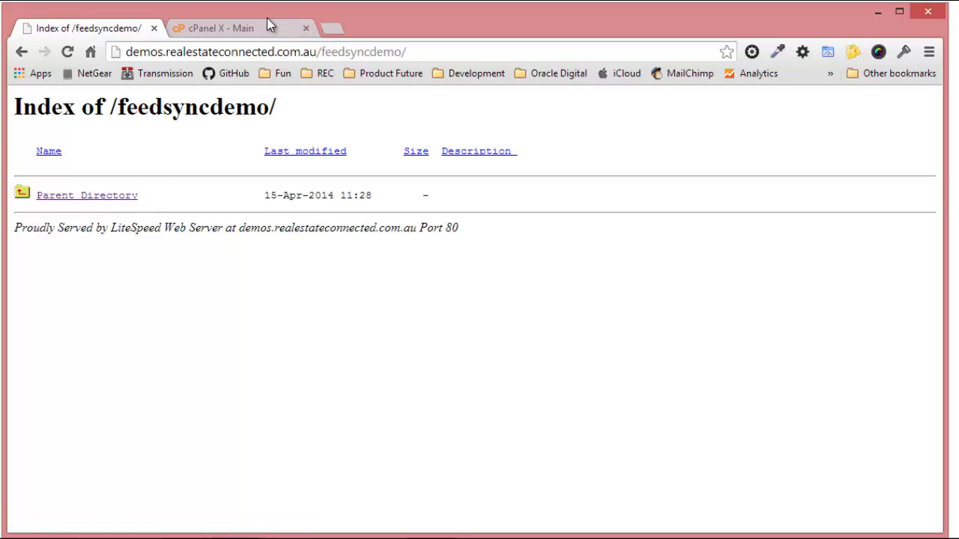
From the cPanel main page, launch File Manager at the Web Root (public_html).
left_click(217, 31)
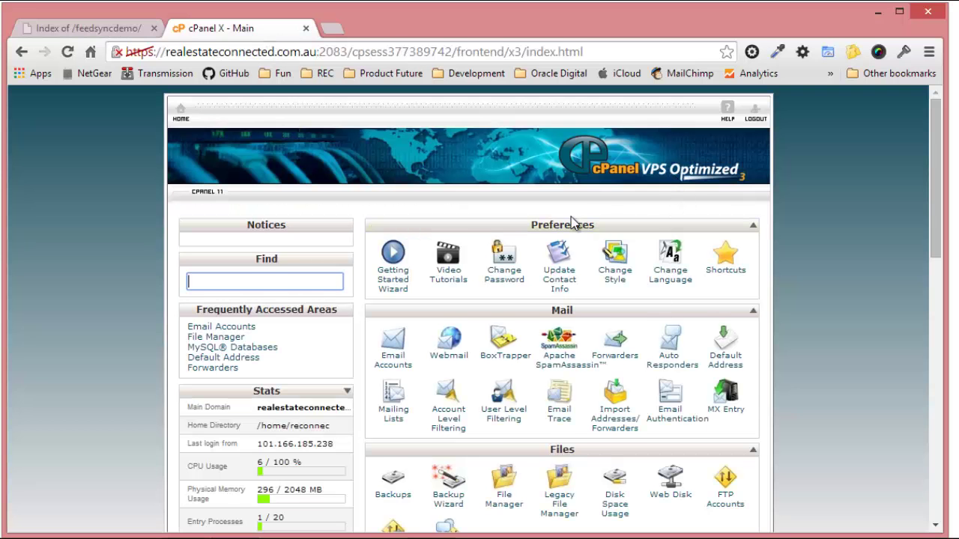
scroll(573, 225, "down", 4)
scroll(642, 371, "up", 2)
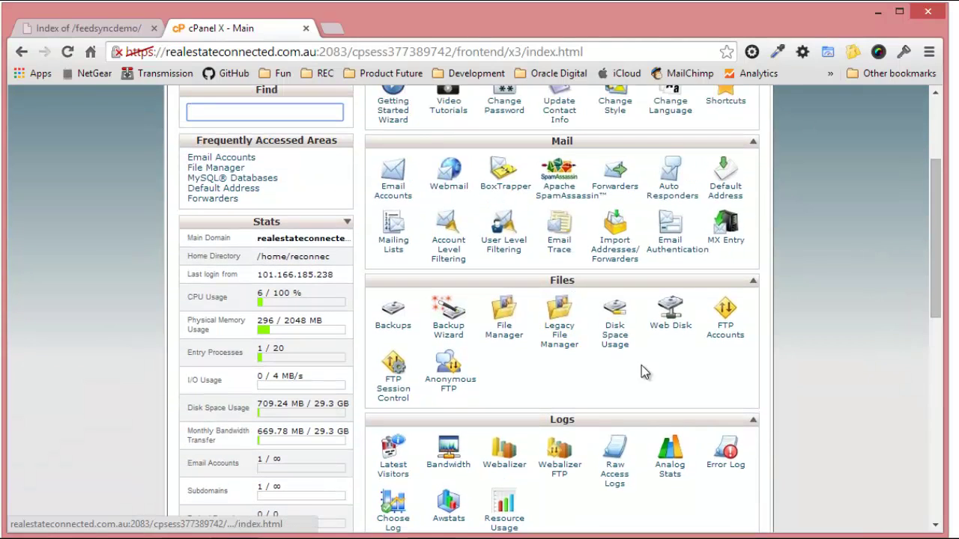
scroll(640, 357, "up", 1)
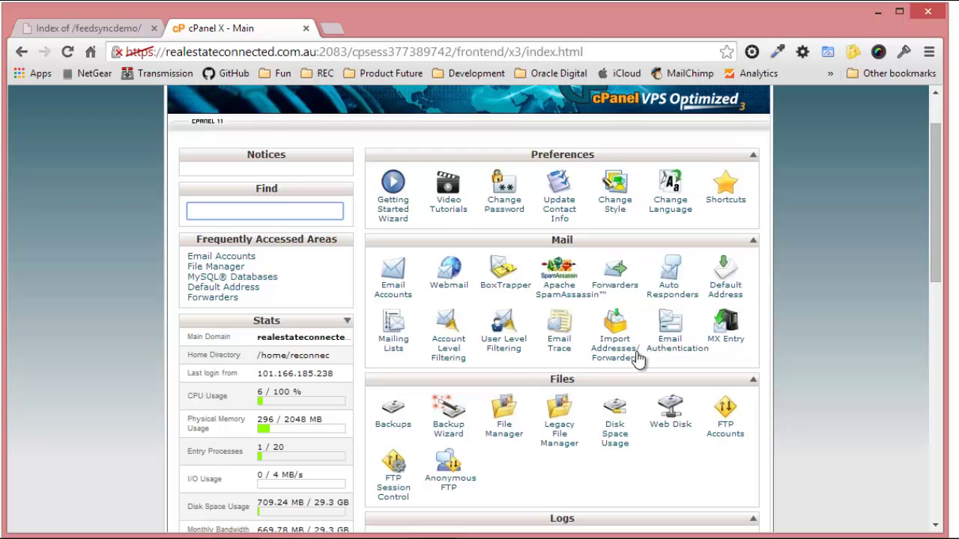
left_click(507, 440)
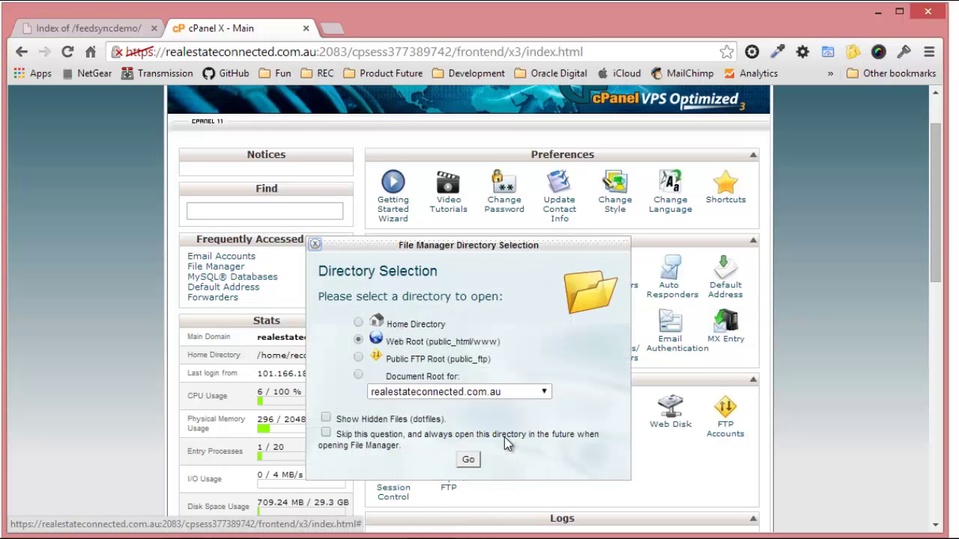
left_click(468, 461)
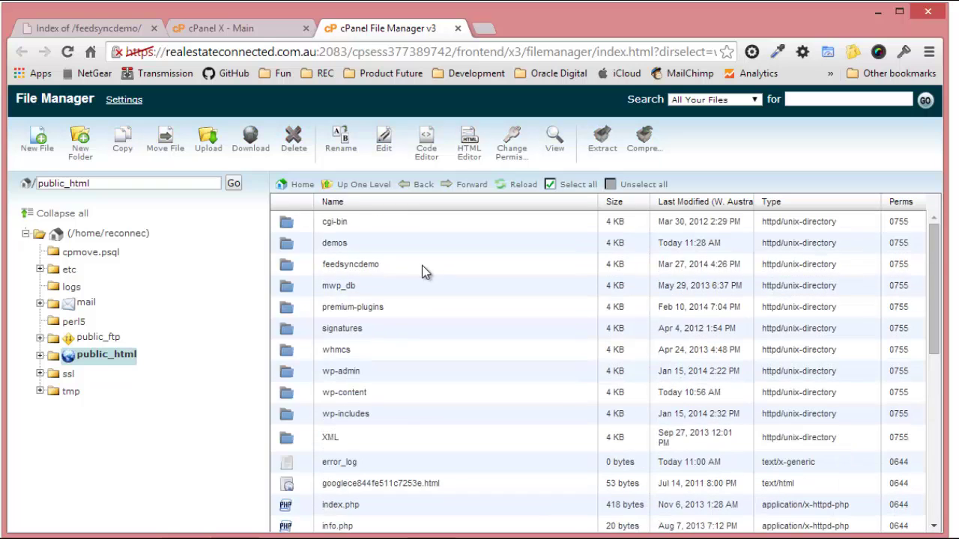
Inside demos/feedsyncdemo, create a folder named XML and open it.
double_click(299, 245)
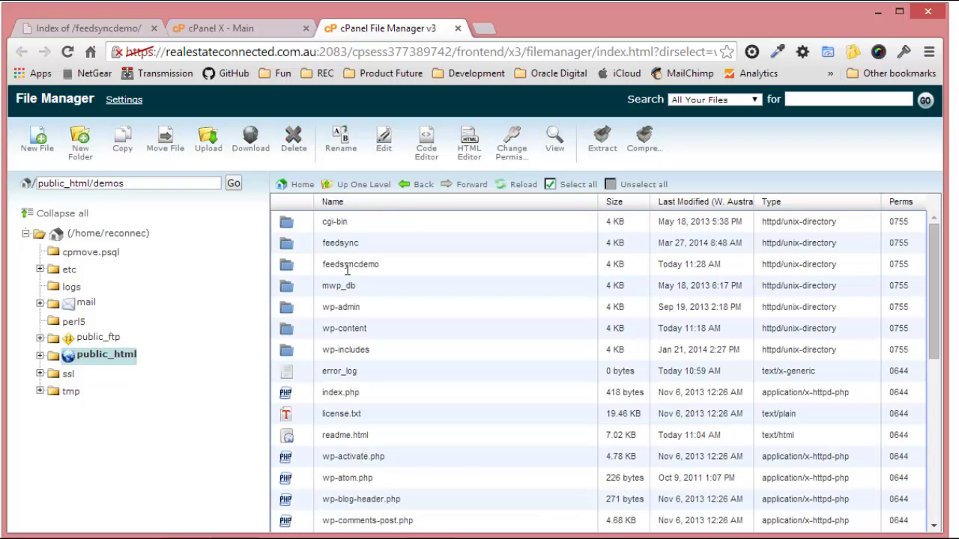
left_click(304, 271)
double_click(303, 272)
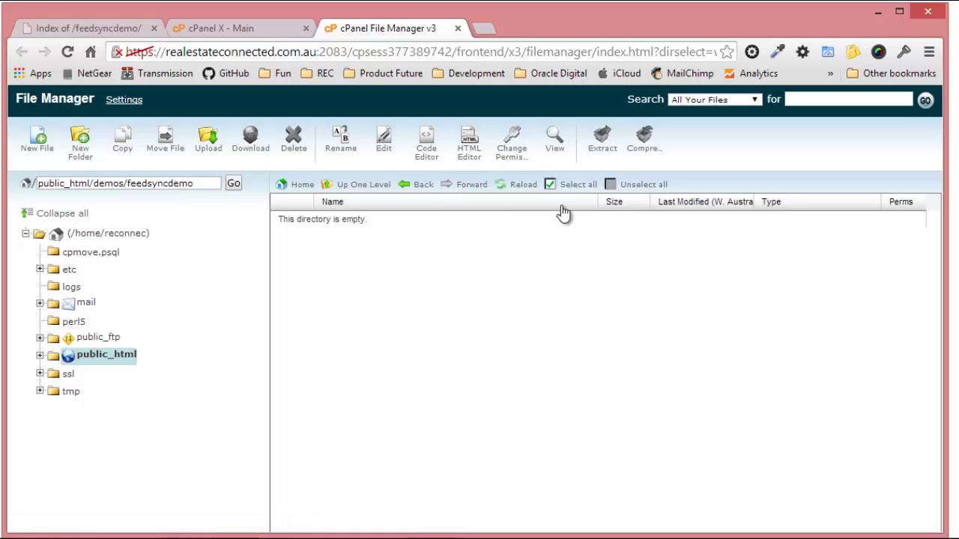
left_click(79, 159)
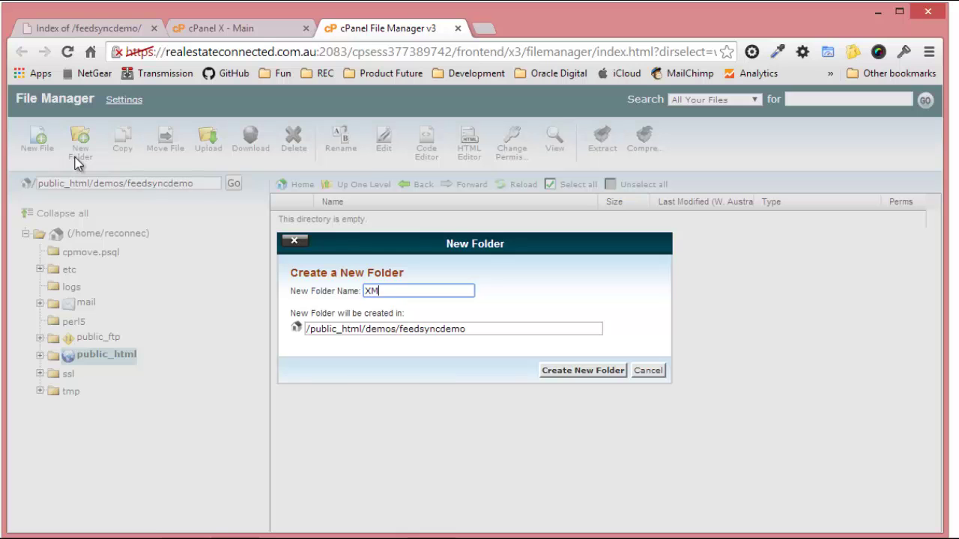
left_click(585, 370)
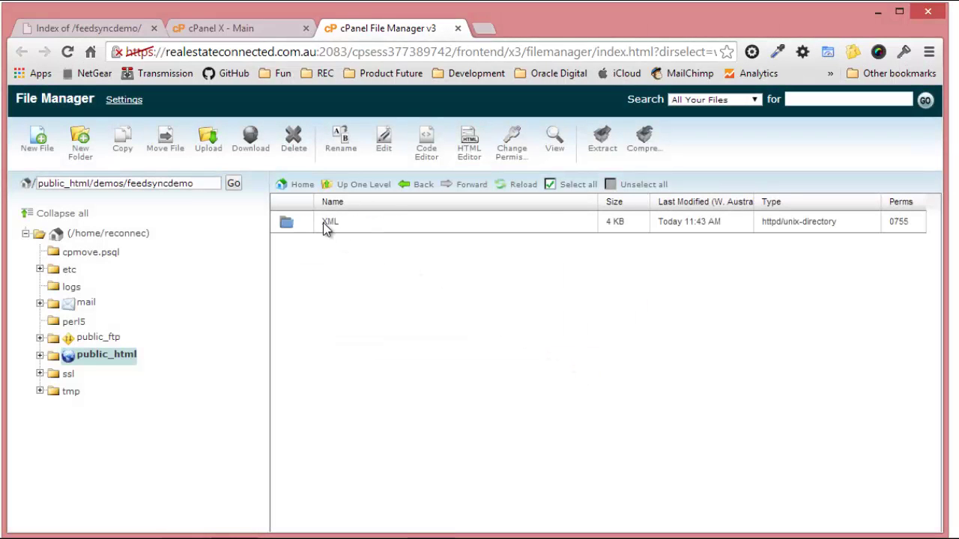
double_click(313, 227)
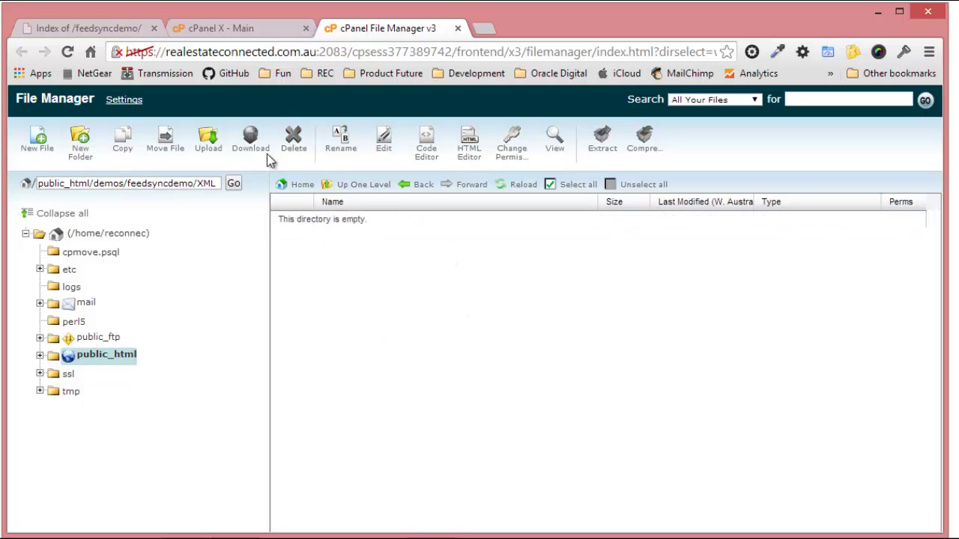
Upload feedsync-1.0.2.zip from the Desktop into the XML folder.
left_click(215, 153)
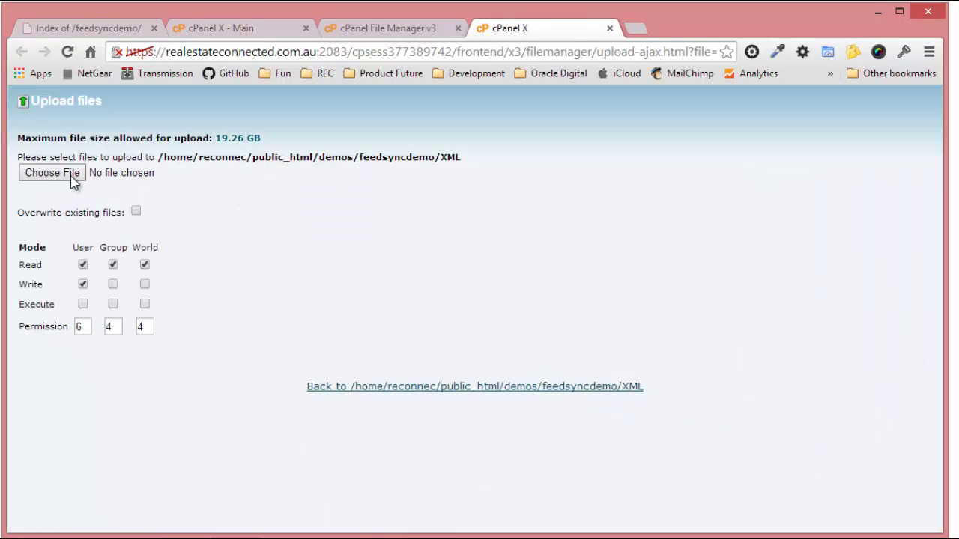
left_click(53, 174)
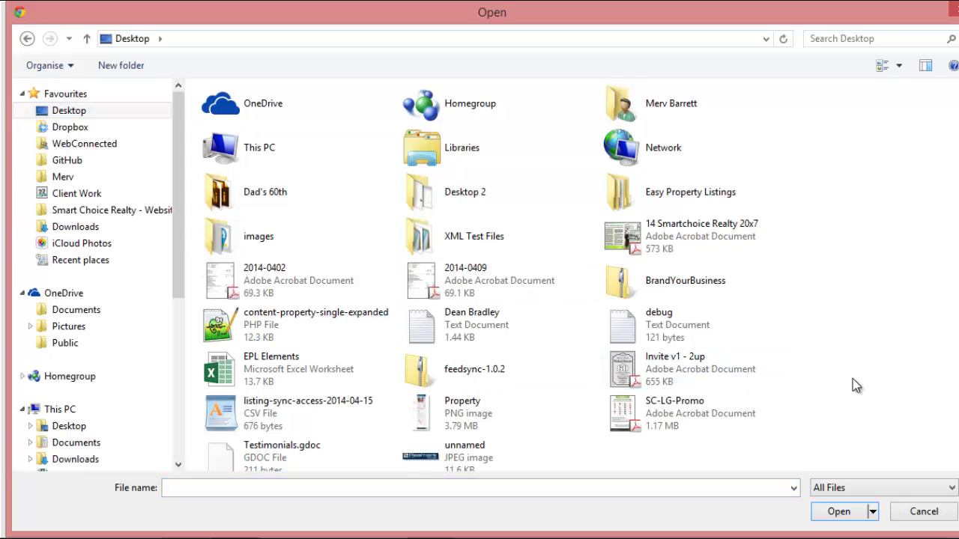
left_click(483, 373)
left_click(833, 510)
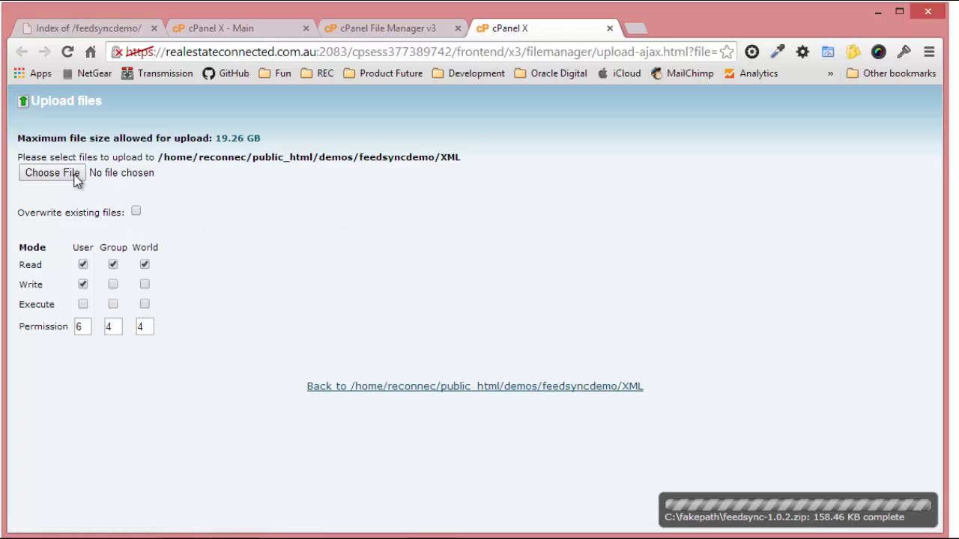
left_click(610, 28)
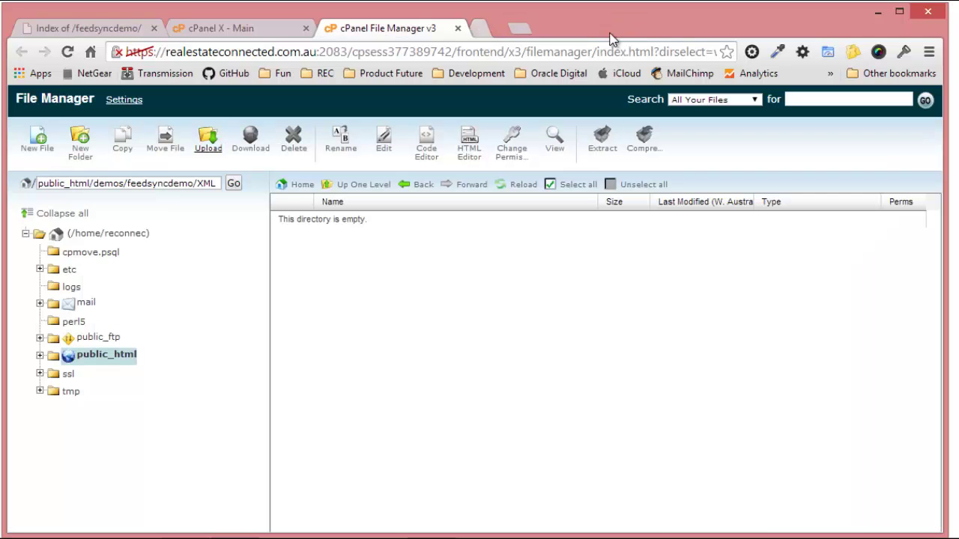
Extract feedsync-1.0.2.zip into the XML folder.
left_click(532, 187)
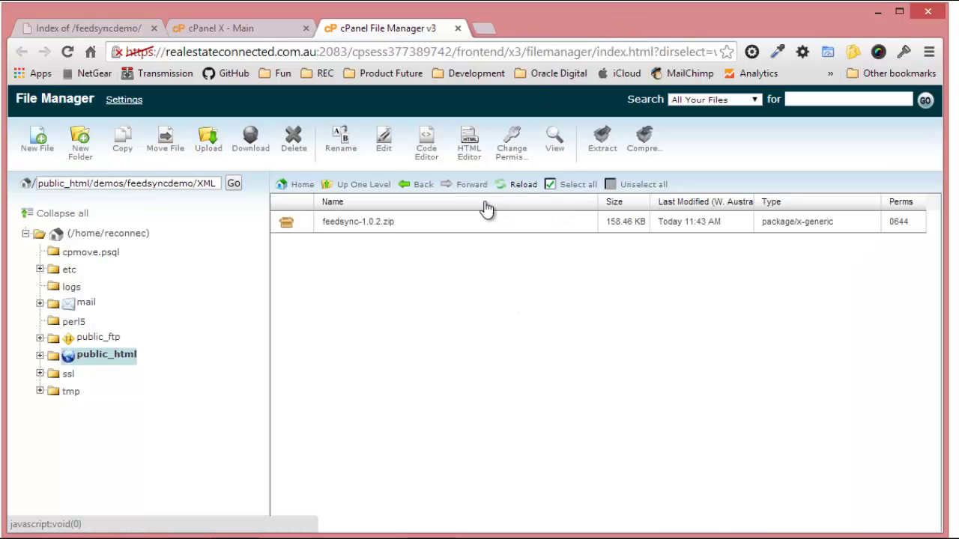
left_click(305, 223)
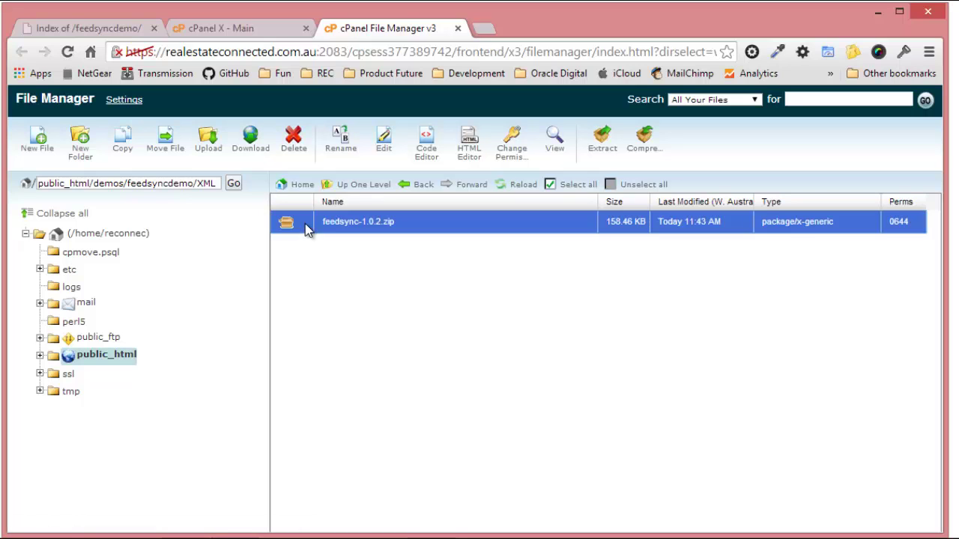
left_click(604, 150)
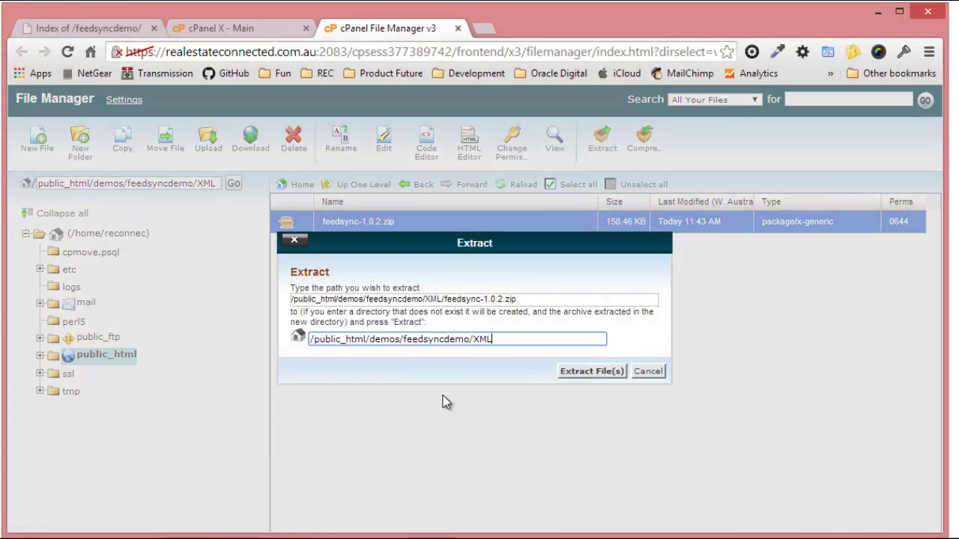
left_click(604, 370)
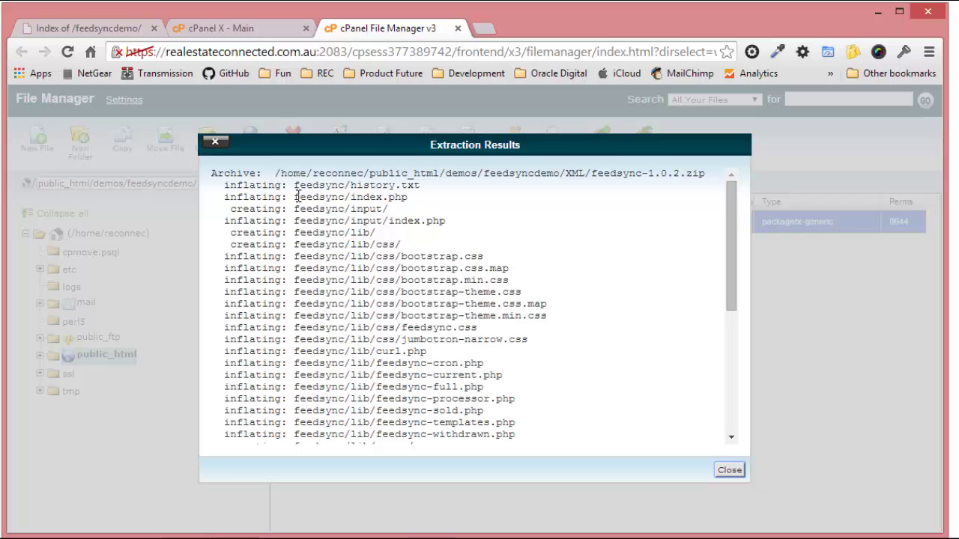
double_click(297, 213)
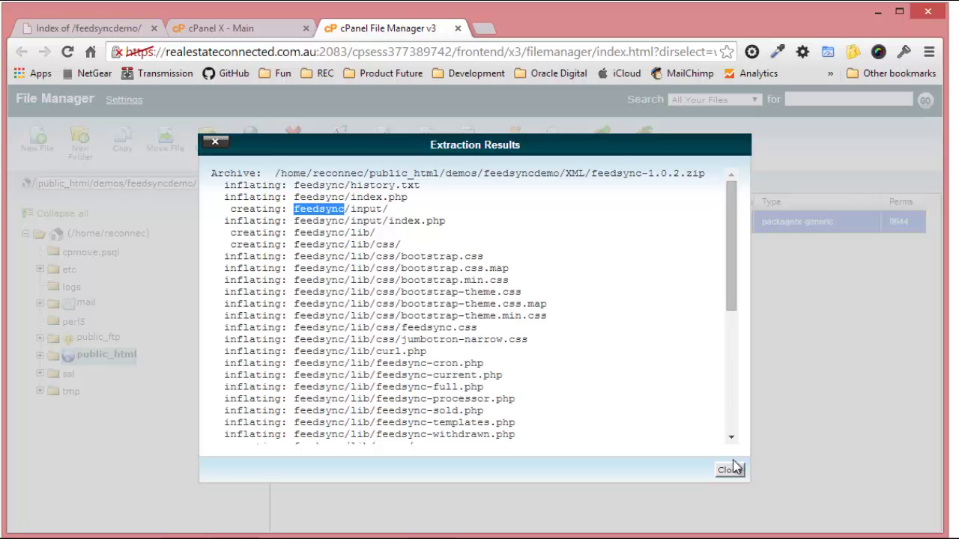
left_click(729, 471)
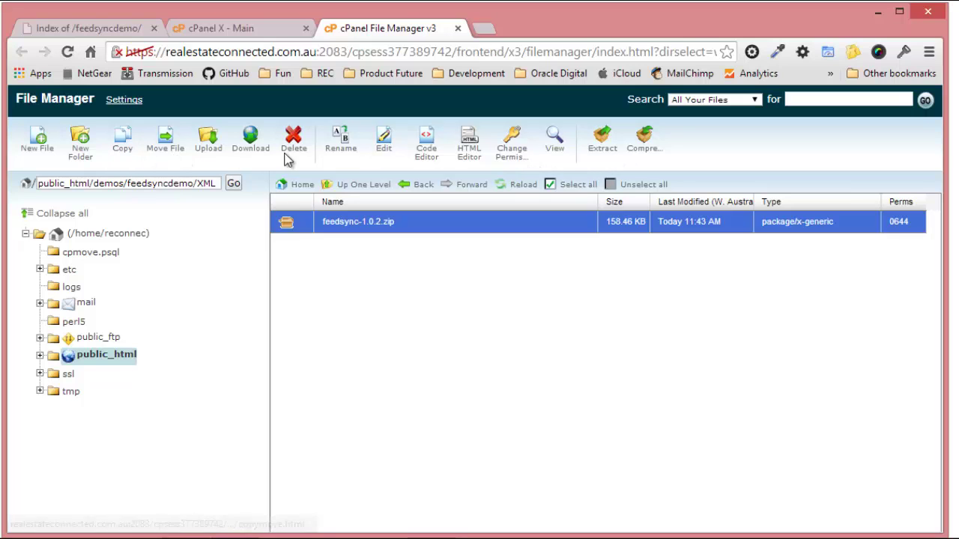
Refresh the listing, open the new feedsync folder, and return to the feedsyncdemo listing.
left_click(523, 184)
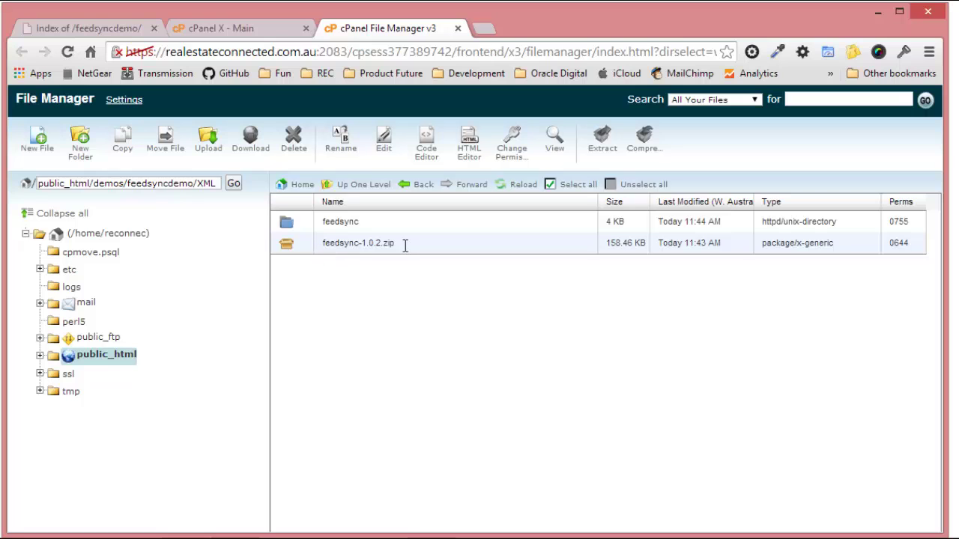
double_click(304, 227)
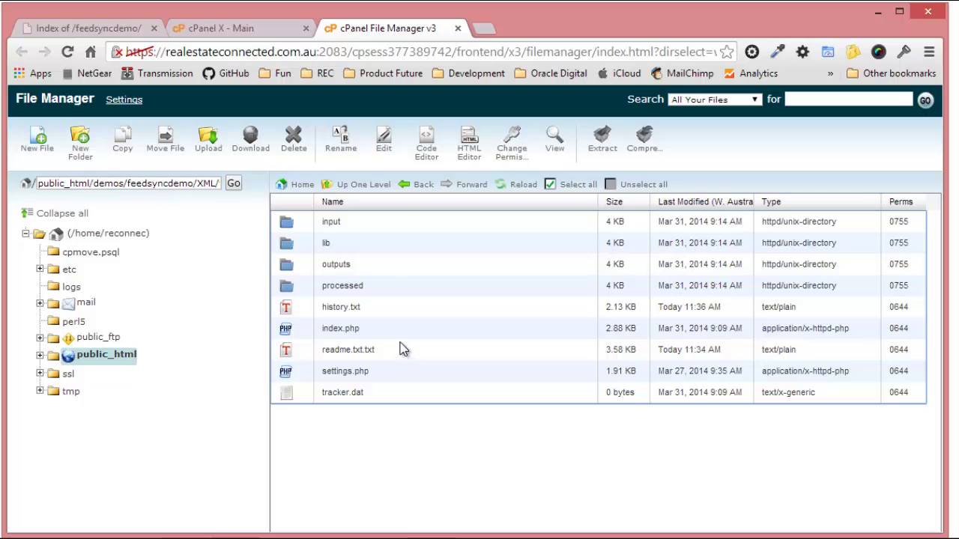
left_click(114, 30)
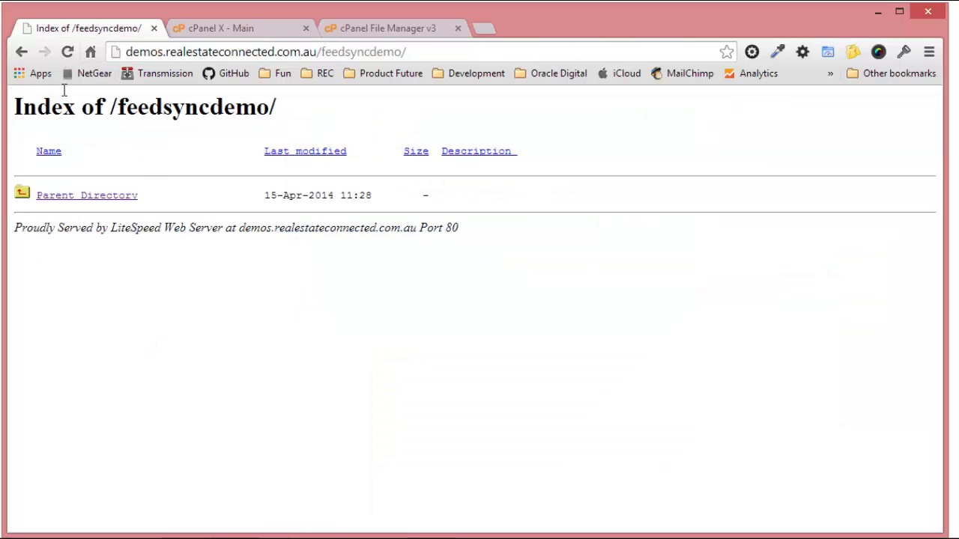
Reload the feedsyncdemo listing and browse into XML/feedsync to load the FeedSync home page.
left_click(66, 52)
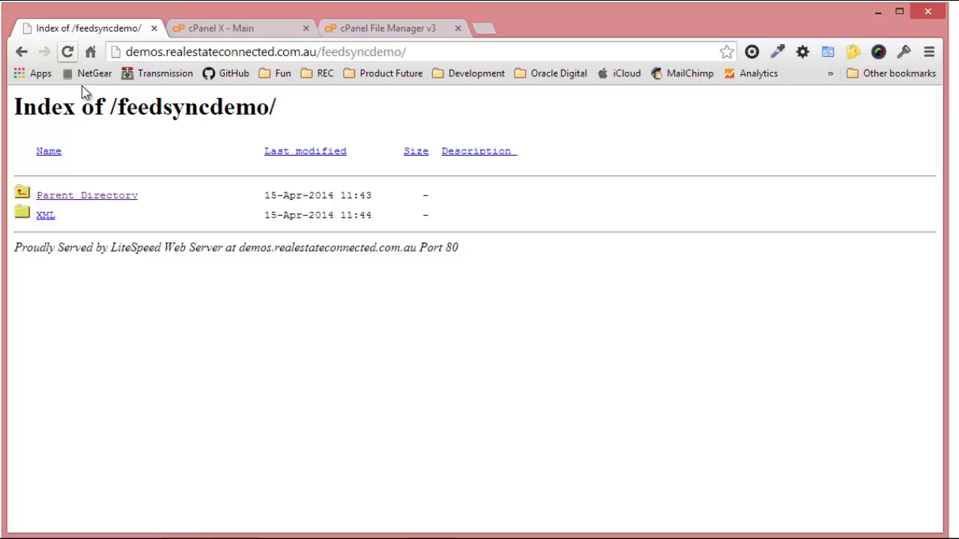
left_click(51, 215)
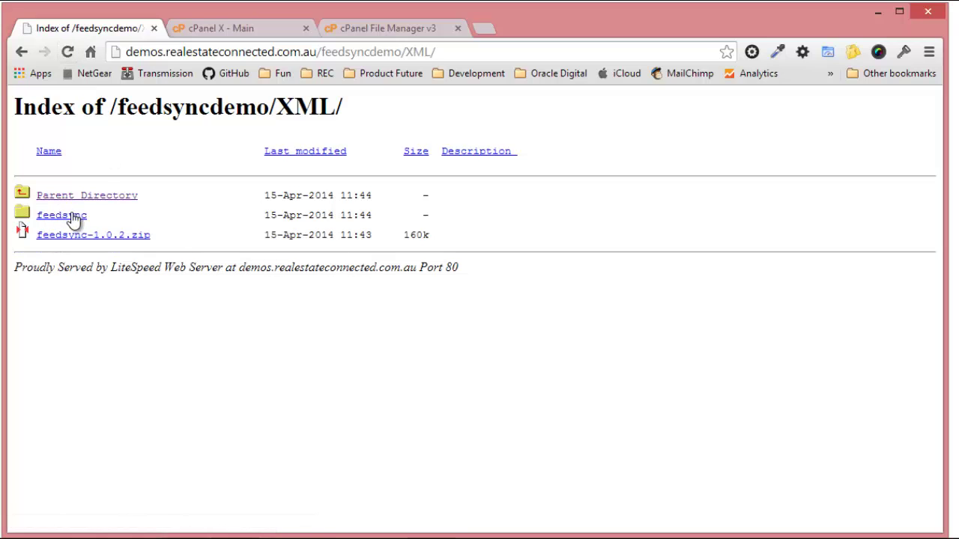
left_click(68, 215)
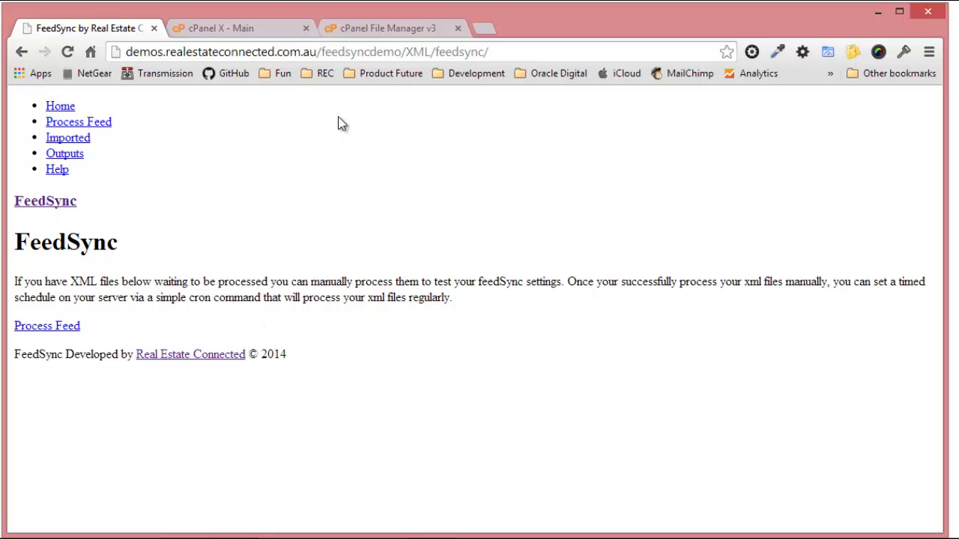
Open settings.php from the XML/feedsync folder in the Code Editor with utf-8 encoding.
left_click(239, 27)
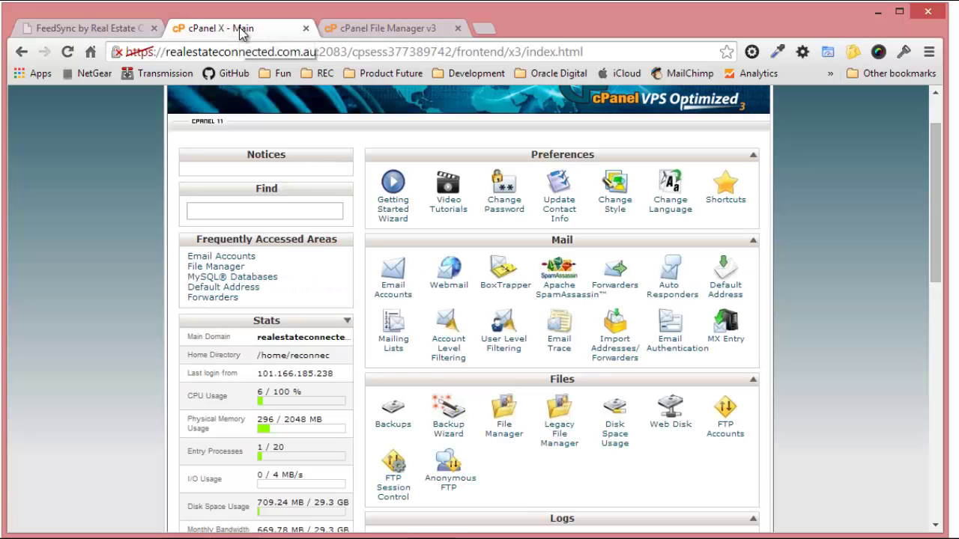
left_click(372, 32)
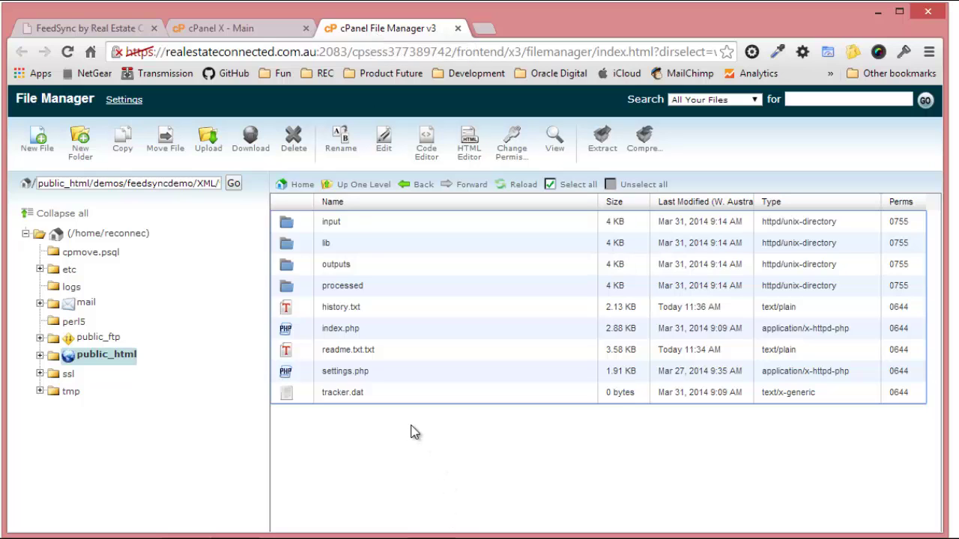
left_click(308, 373)
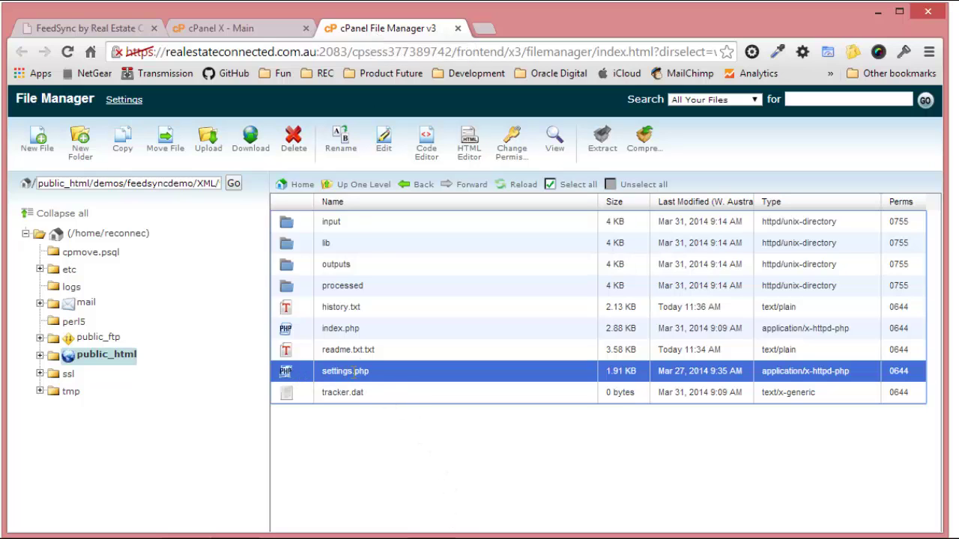
left_click(428, 152)
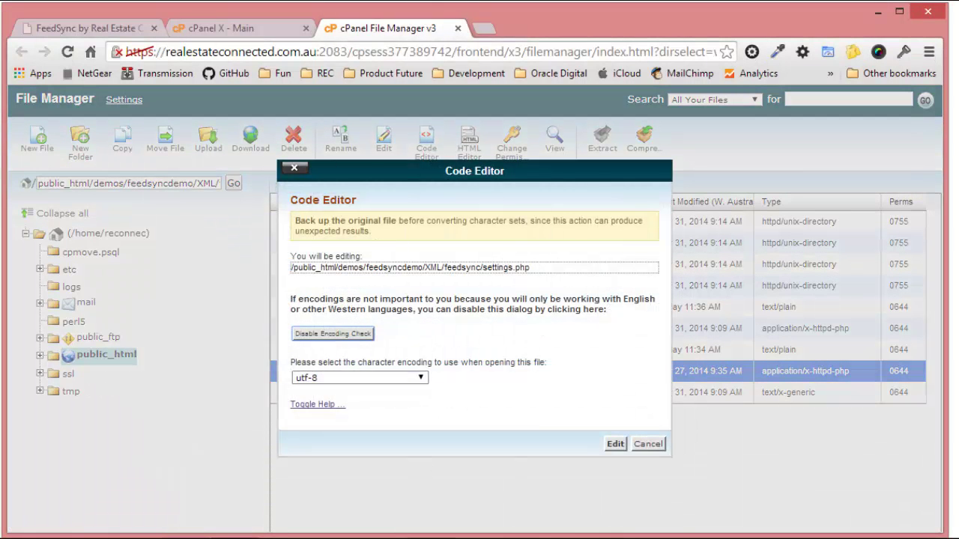
Open settings.php in the editor and review it down to the 'Do not edit anything below this line' comment.
left_click(615, 444)
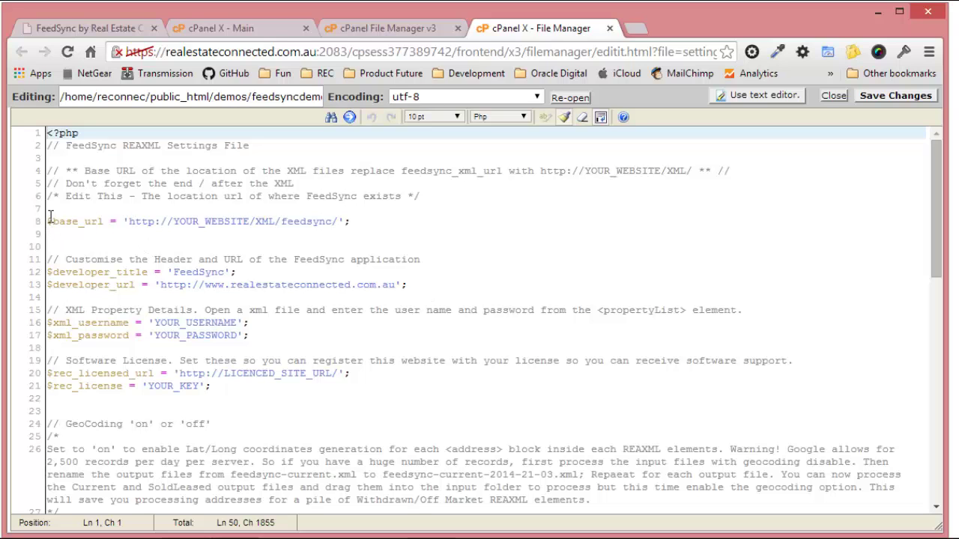
scroll(74, 353, "down", 9)
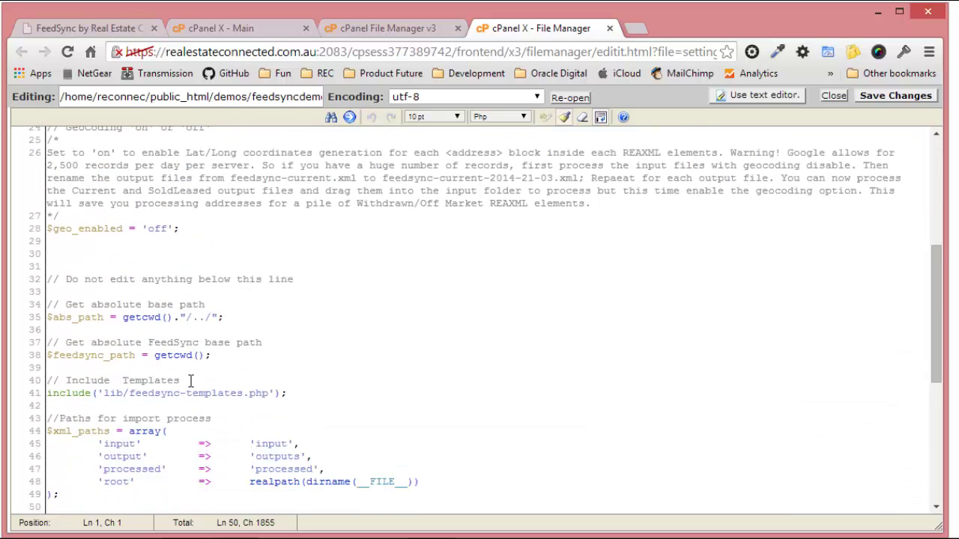
left_click_drag(60, 237, 224, 223)
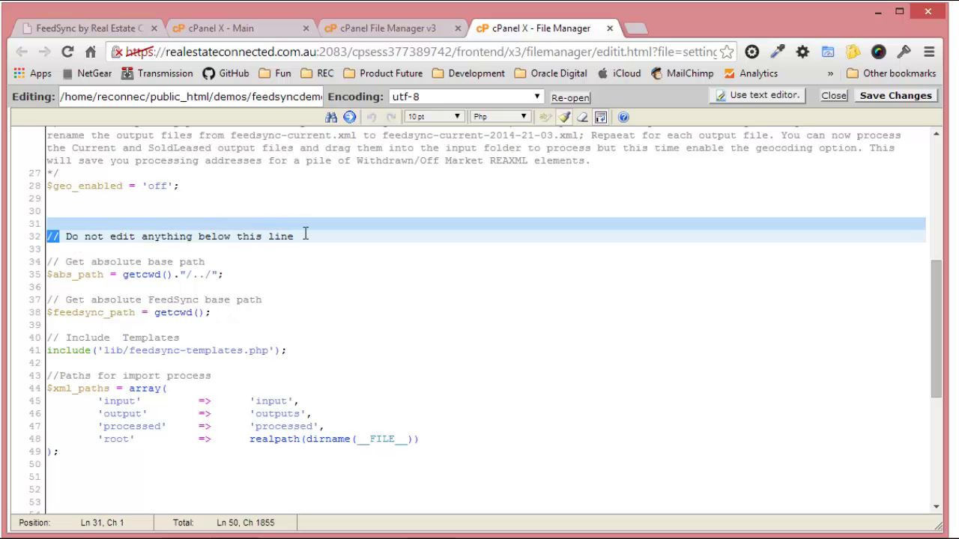
left_click_drag(305, 235, 298, 237)
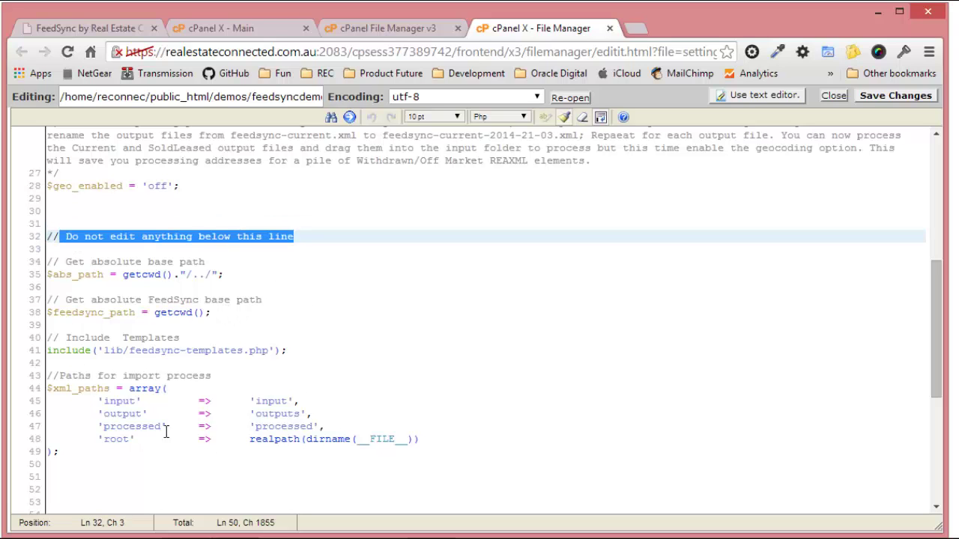
scroll(371, 371, "up", 9)
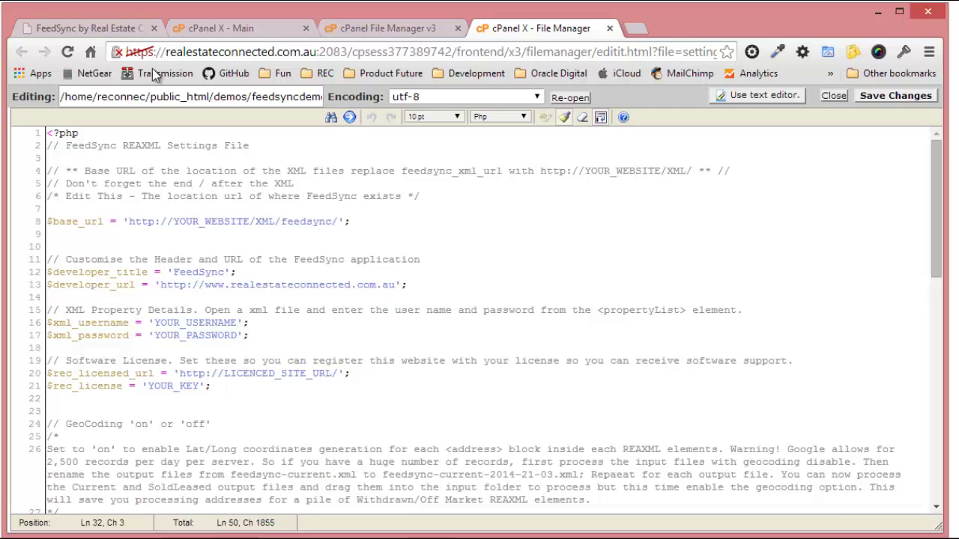
Copy the FeedSync page URL from the browser's address bar.
left_click(116, 28)
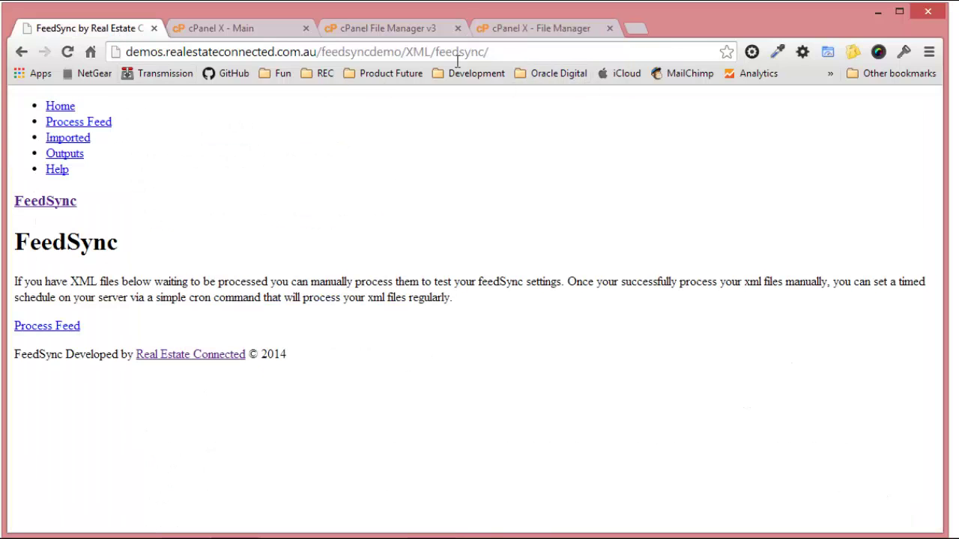
left_click(520, 55)
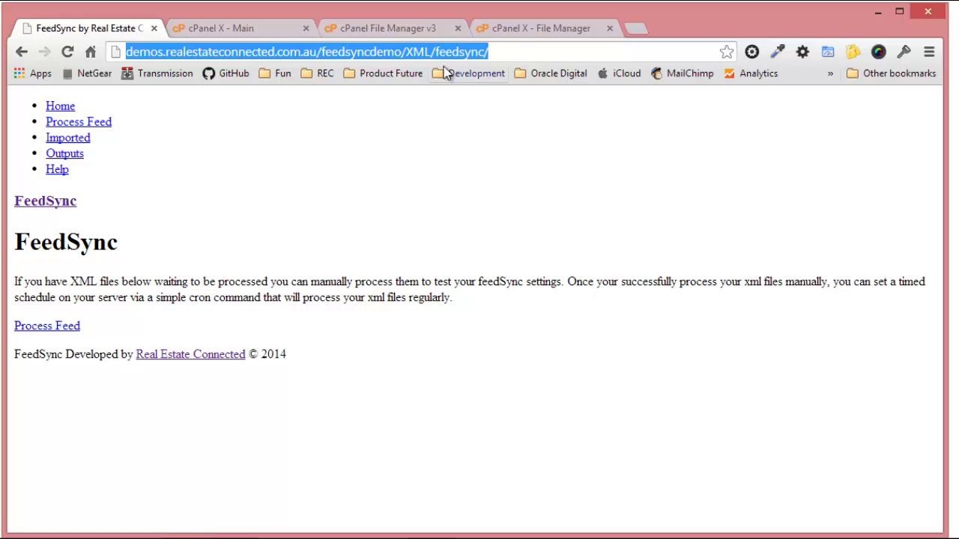
right_click(315, 54)
left_click(358, 107)
left_click(519, 26)
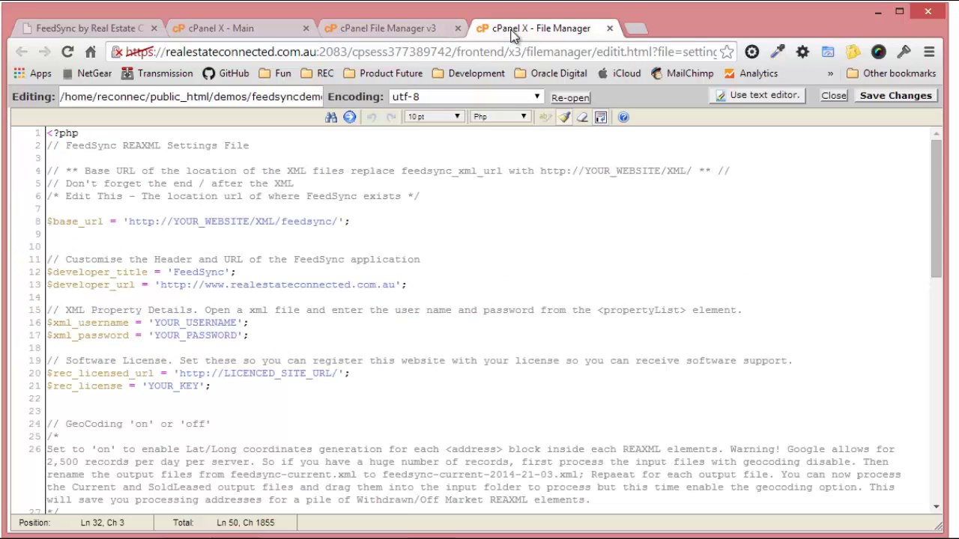
left_click_drag(129, 221, 341, 215)
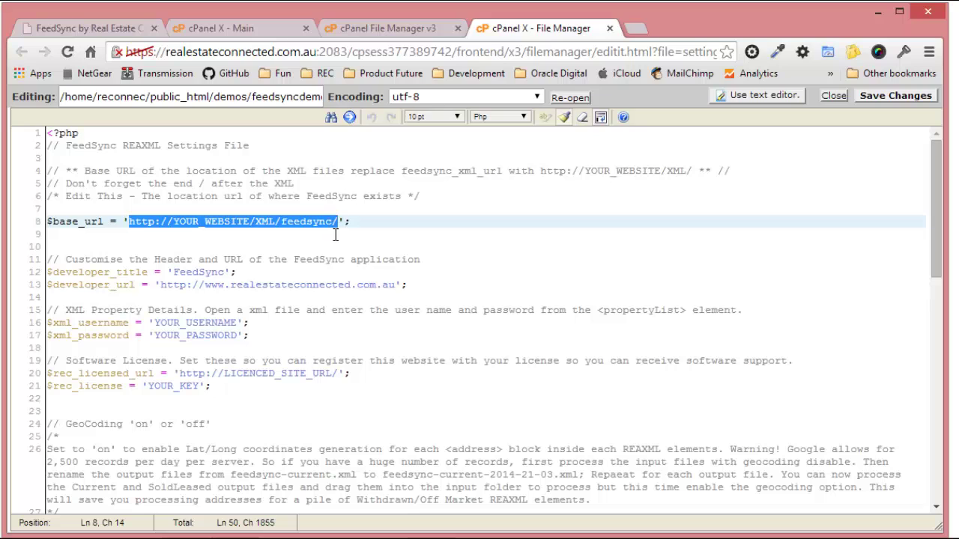
key("ctrl+v")
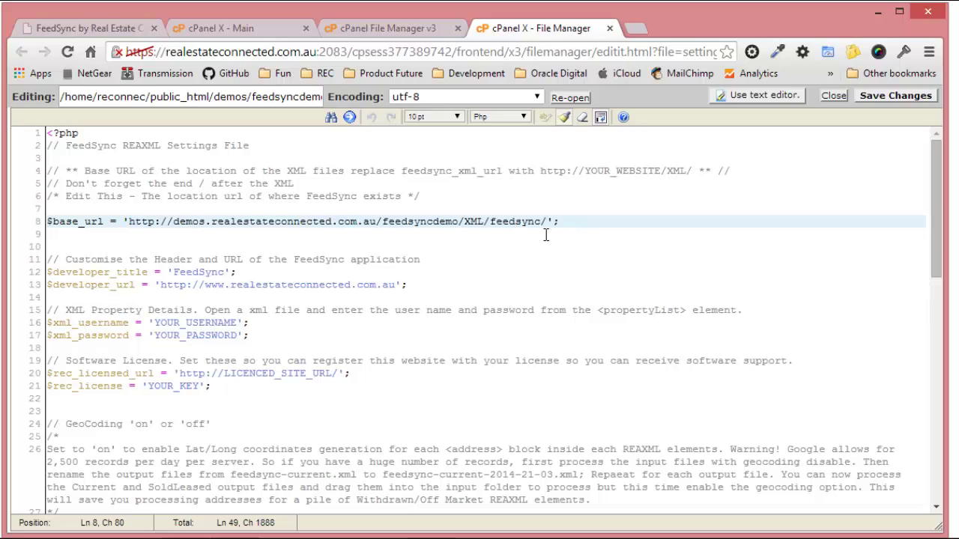
left_click(576, 252)
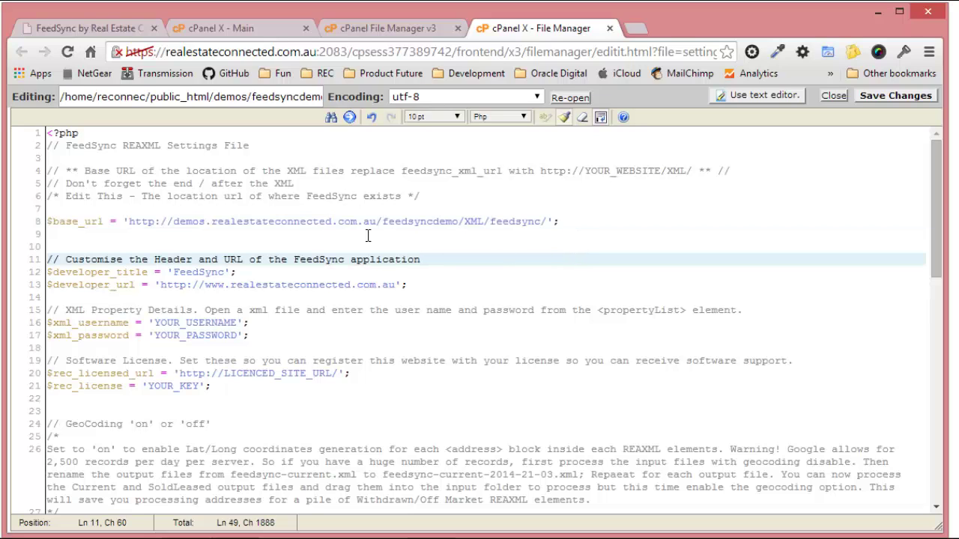
left_click(889, 96)
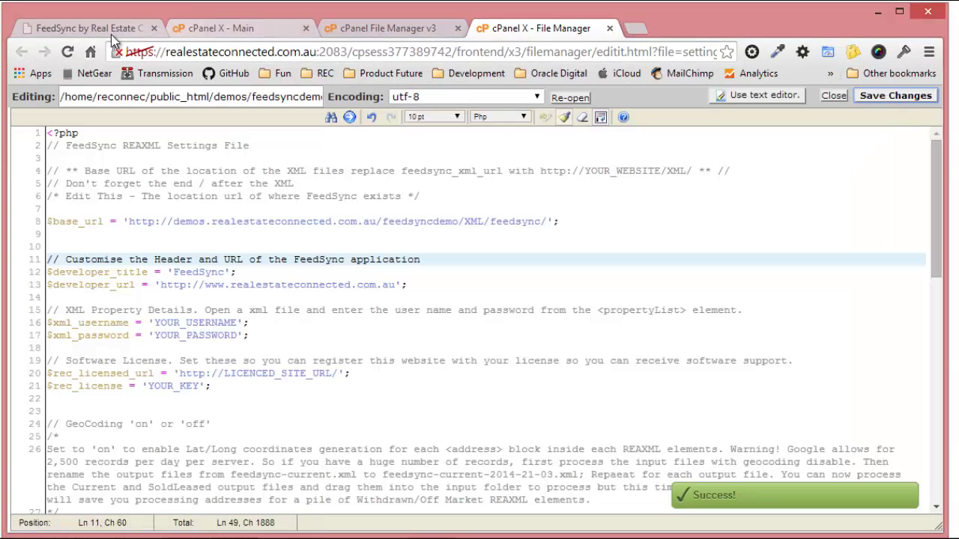
left_click(98, 28)
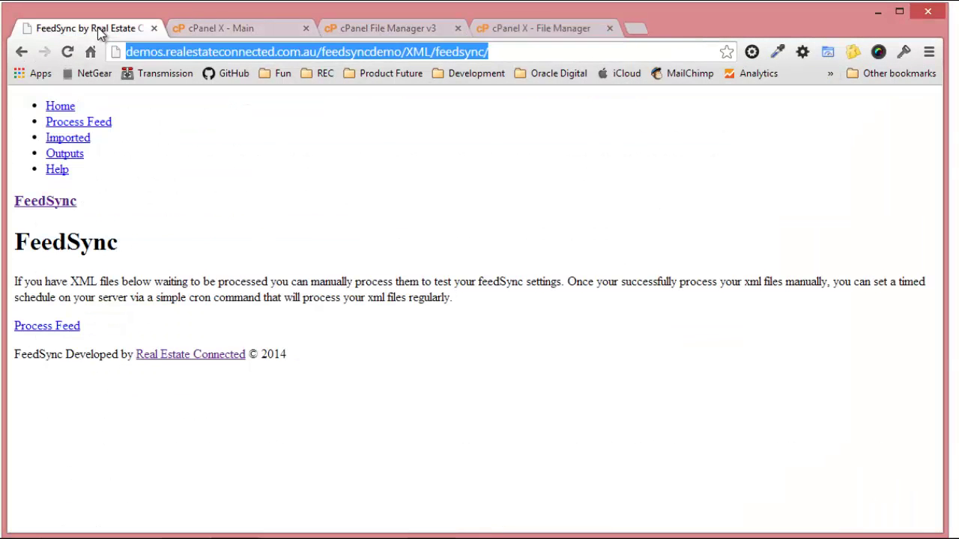
Reload FeedSync to confirm the new base URL loads styled, then minimise Chrome.
left_click(68, 53)
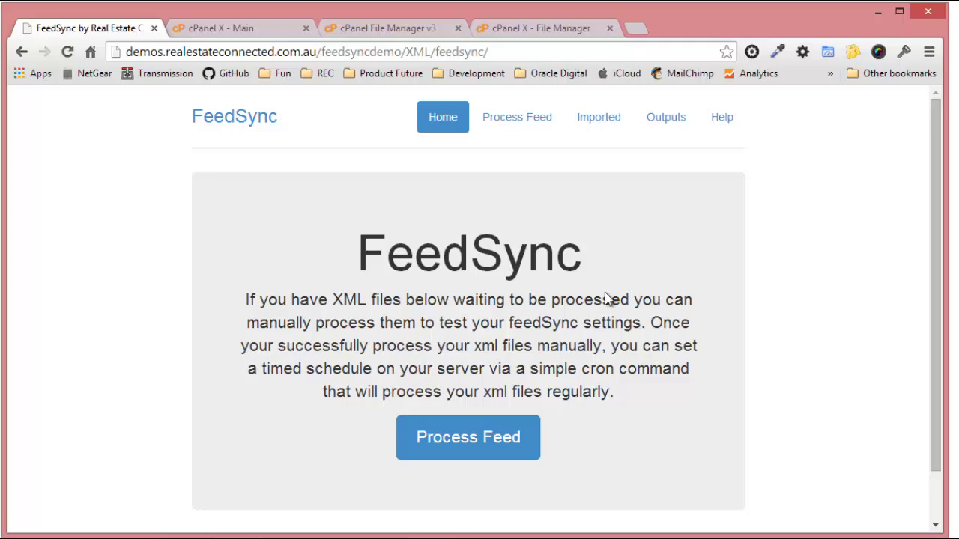
scroll(598, 273, "down", 2)
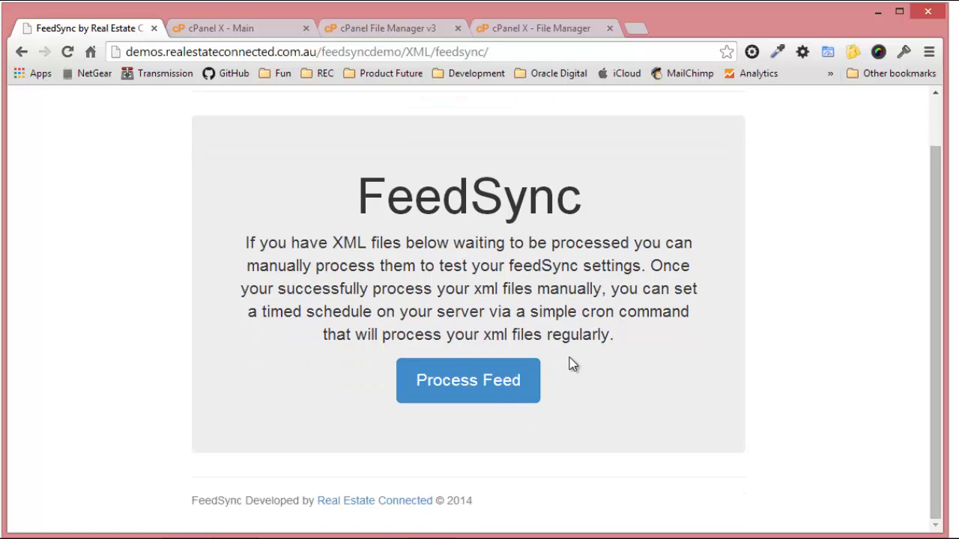
scroll(572, 364, "up", 2)
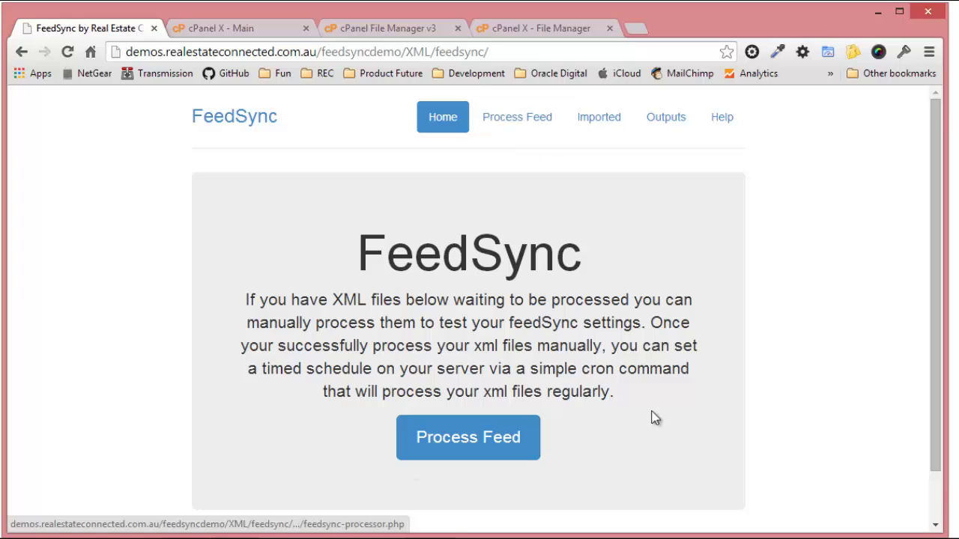
scroll(385, 335, "down", 1)
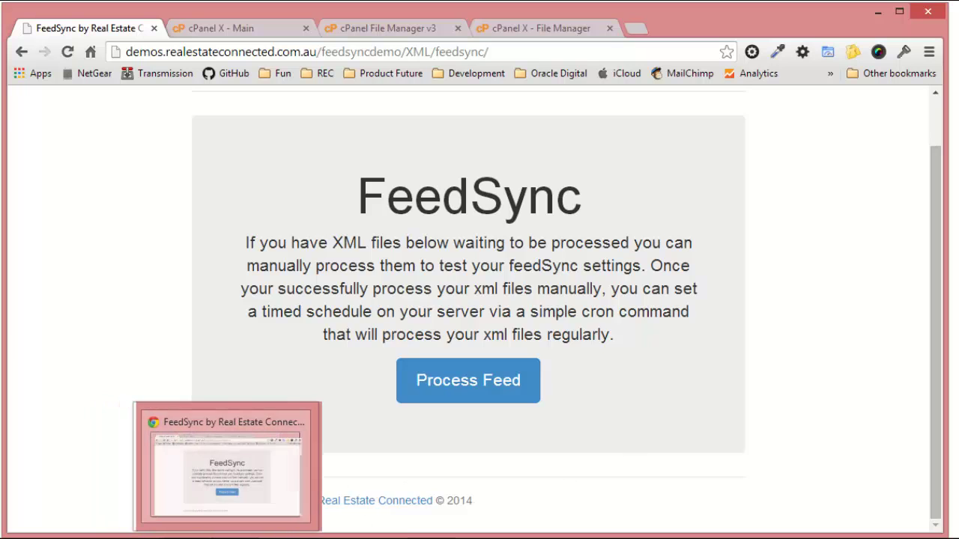
left_click(262, 534)
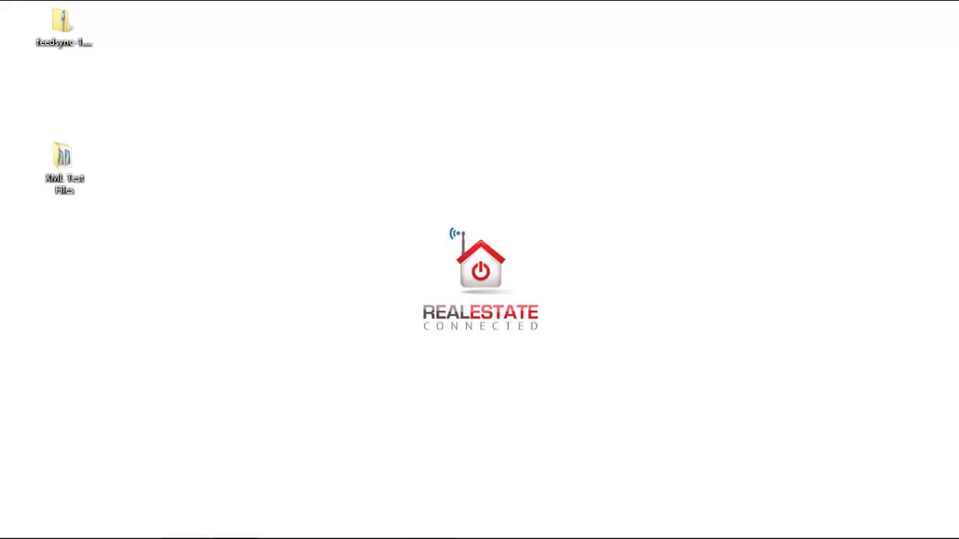
Restore Chrome and open the input folder in cPanel File Manager.
left_click(261, 534)
left_click(423, 30)
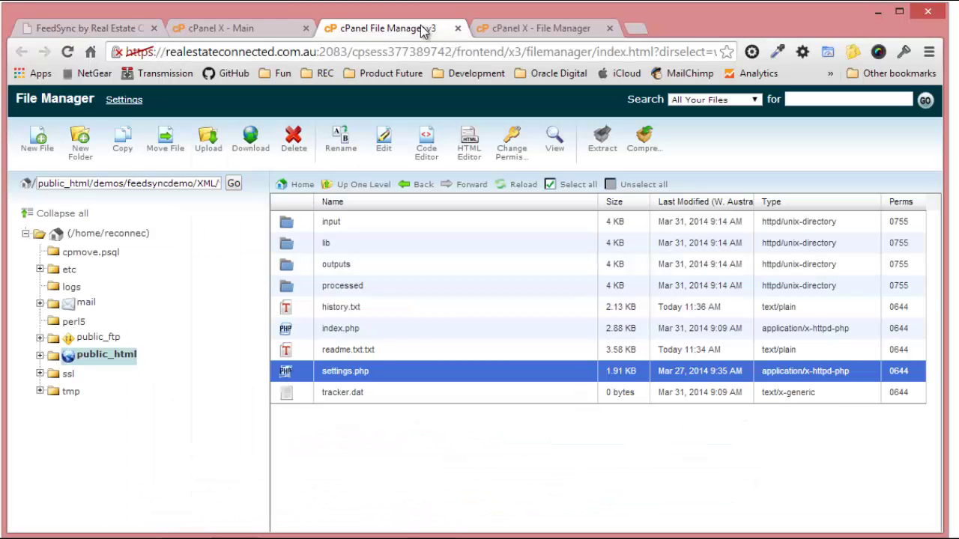
double_click(303, 223)
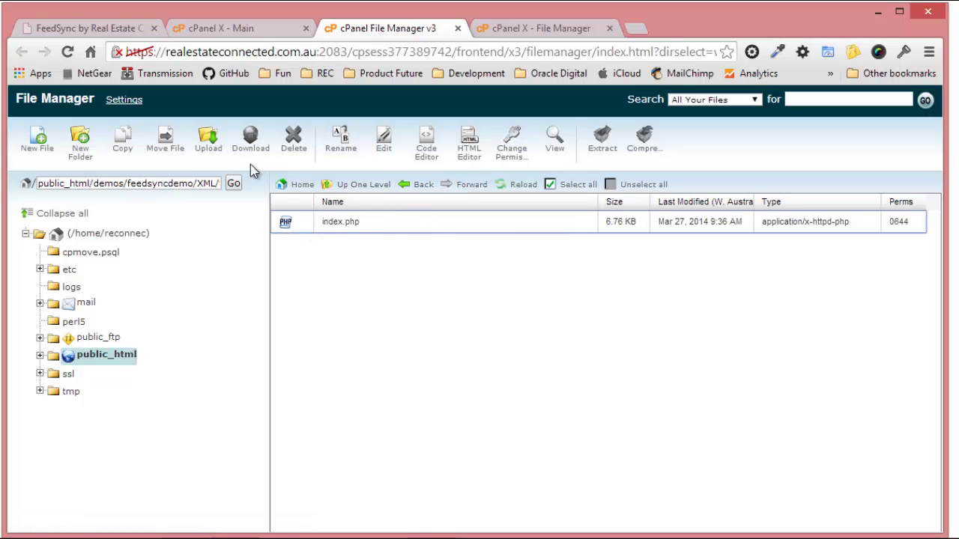
Upload commaus_2013-12-25_07-35-59_3.xml from XML Test Files and refresh the listing.
left_click(211, 153)
left_click(50, 172)
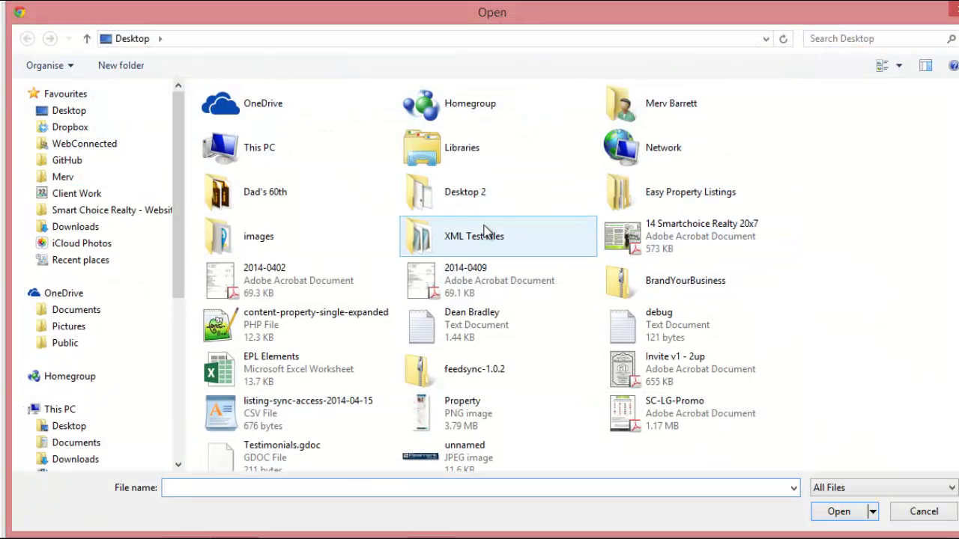
double_click(487, 235)
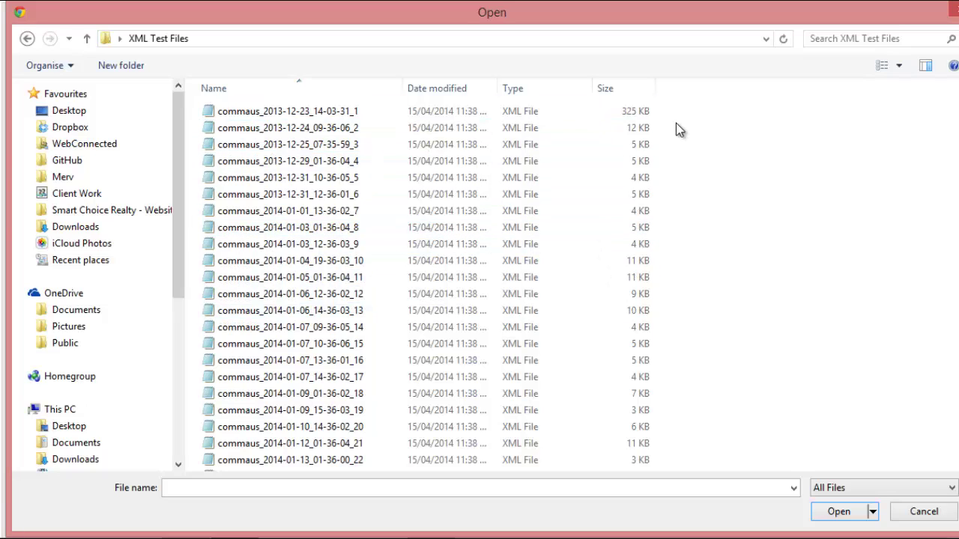
left_click(304, 144)
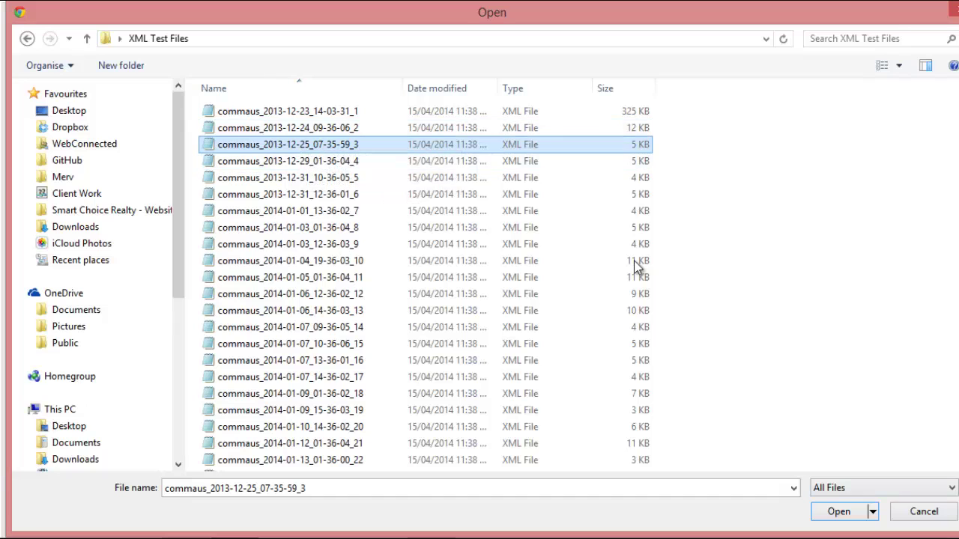
left_click(839, 512)
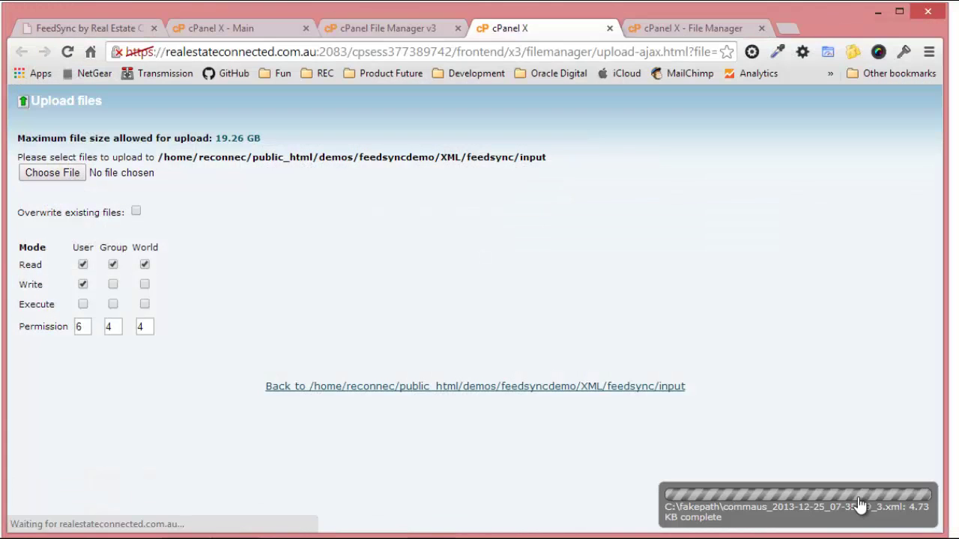
left_click(379, 26)
left_click(502, 191)
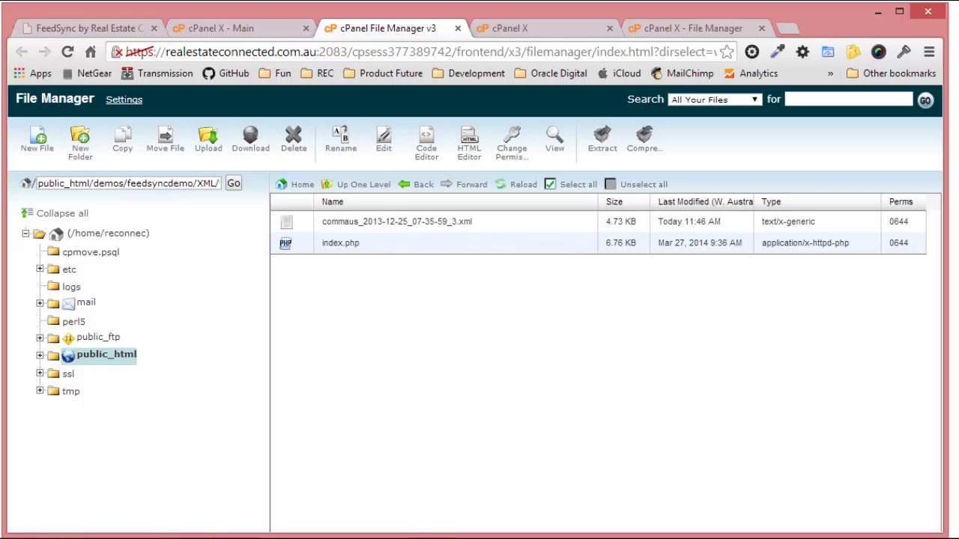
key("super+e")
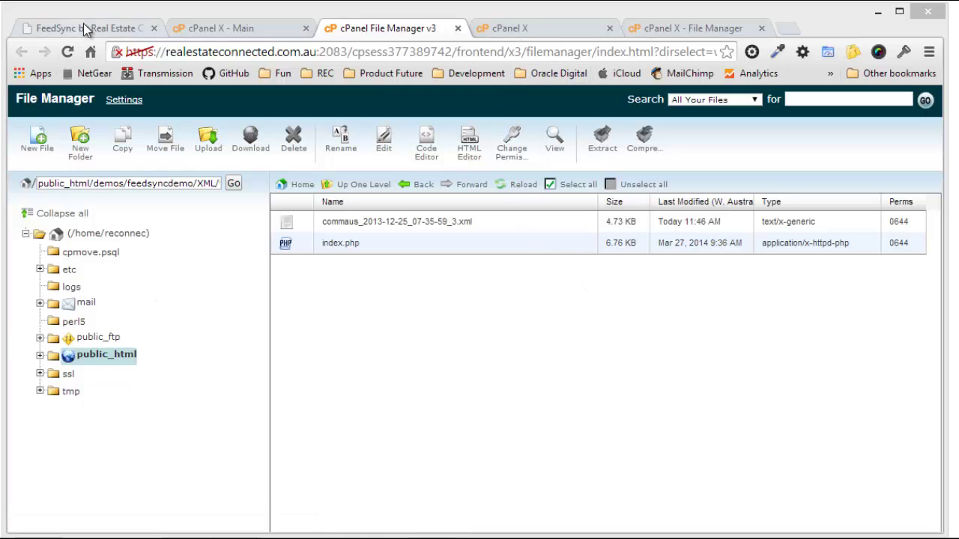
Reload the FeedSync home page to list the uploaded XML as ready for processing.
left_click(127, 30)
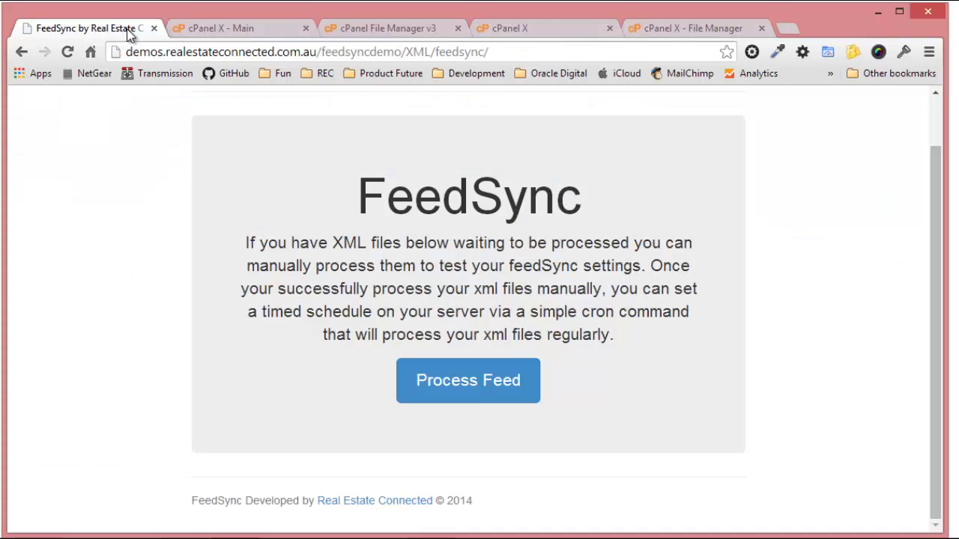
scroll(628, 339, "up", 1)
left_click(68, 52)
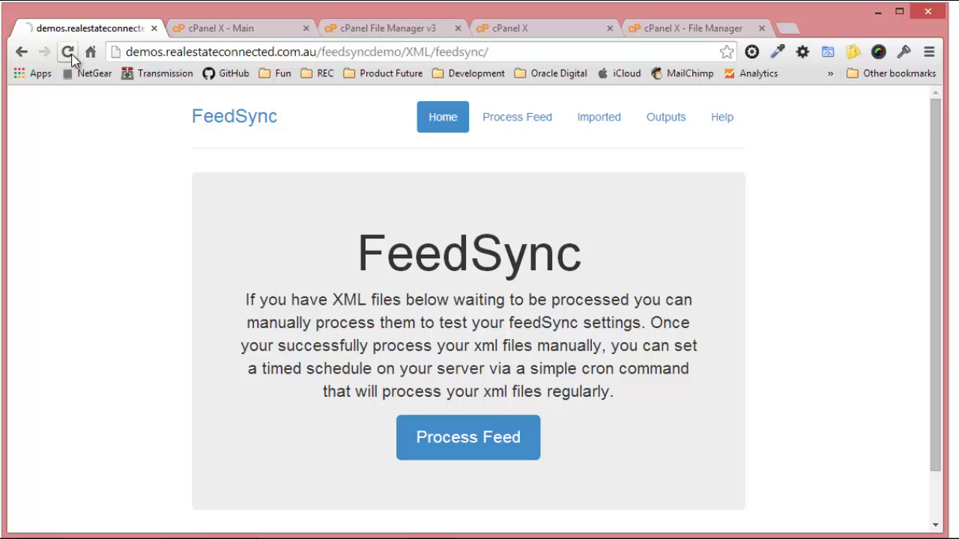
scroll(259, 365, "down", 2)
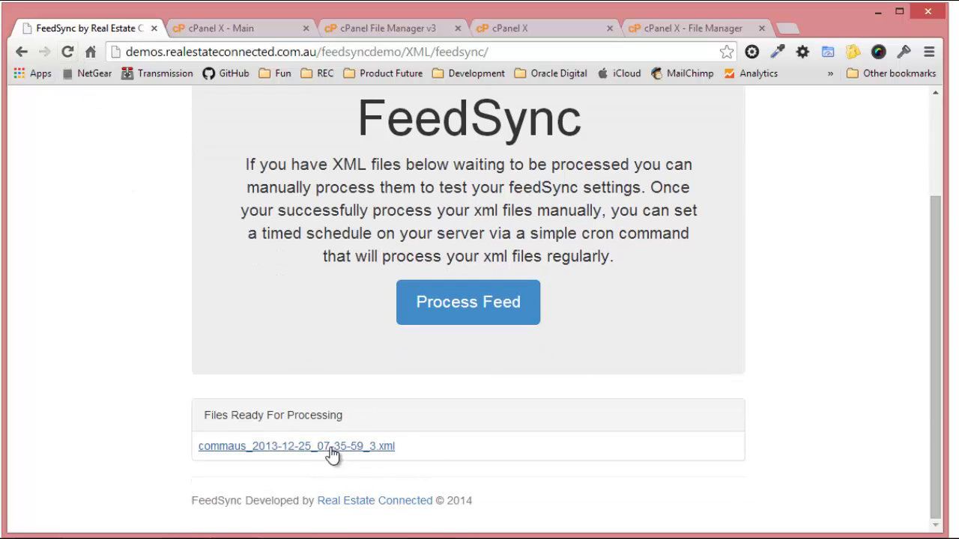
Inspect the uploaded XML's residential listing and status, then go back to the home page.
left_click(276, 447)
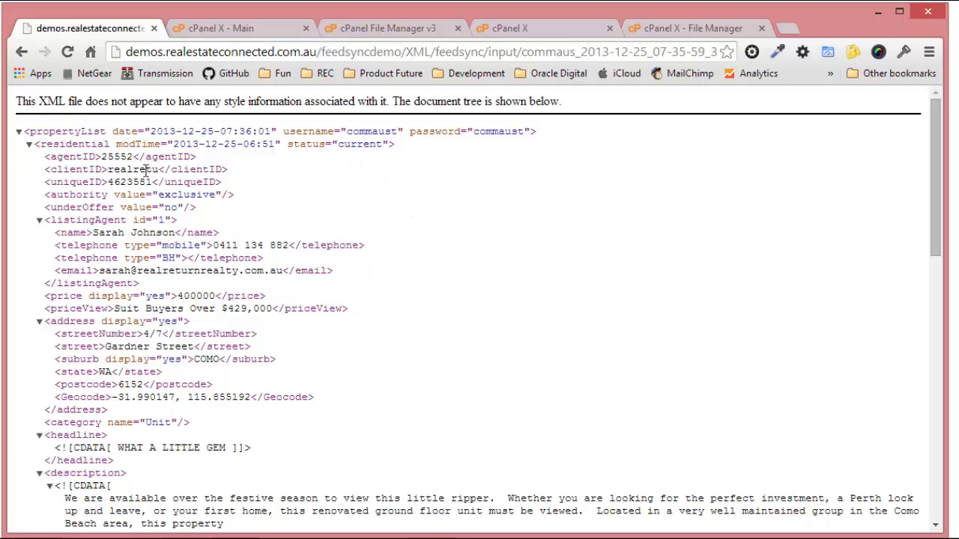
double_click(49, 145)
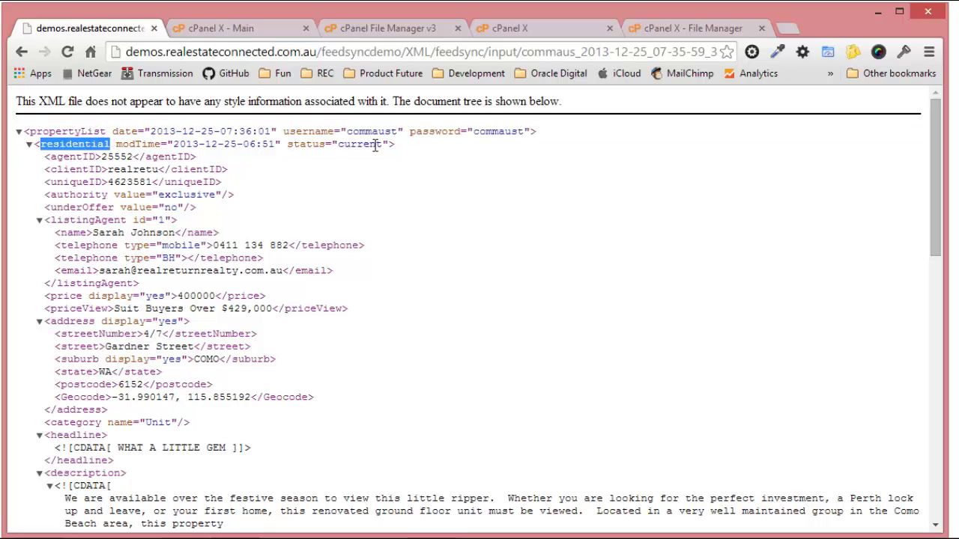
left_click_drag(338, 144, 383, 145)
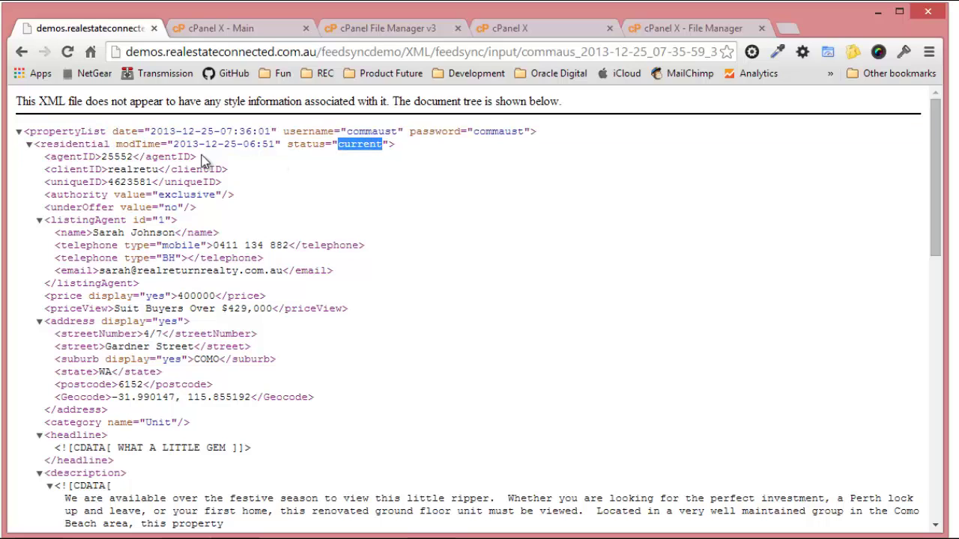
left_click(29, 145)
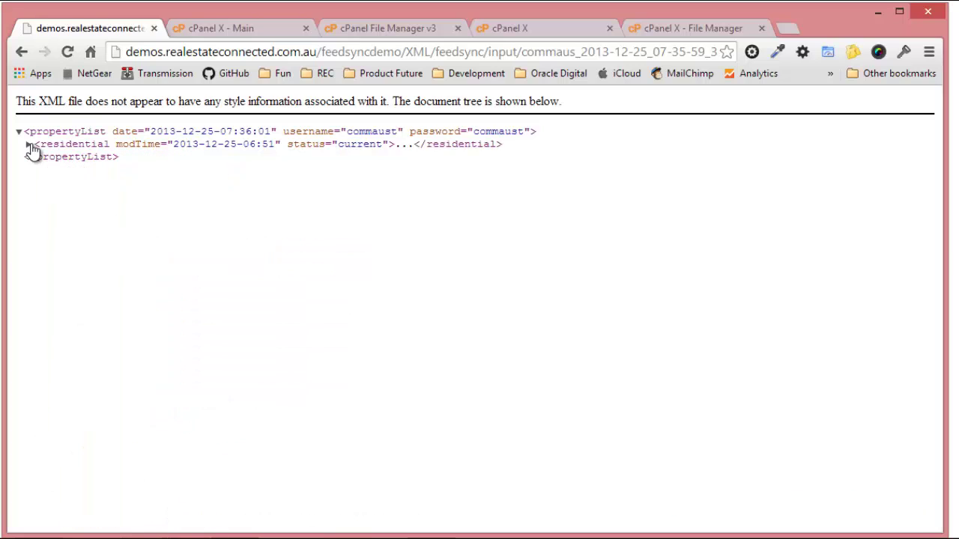
left_click(29, 145)
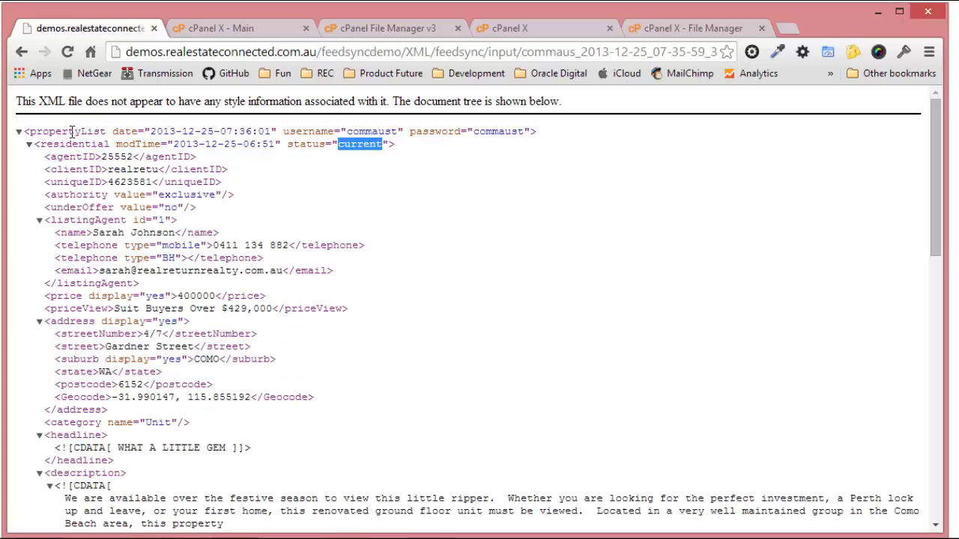
left_click(23, 53)
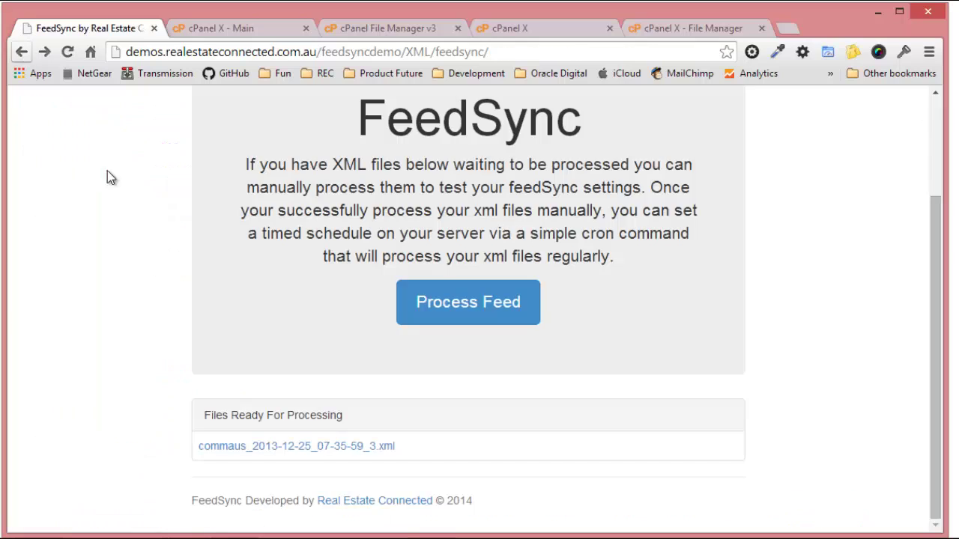
scroll(665, 337, "up", 2)
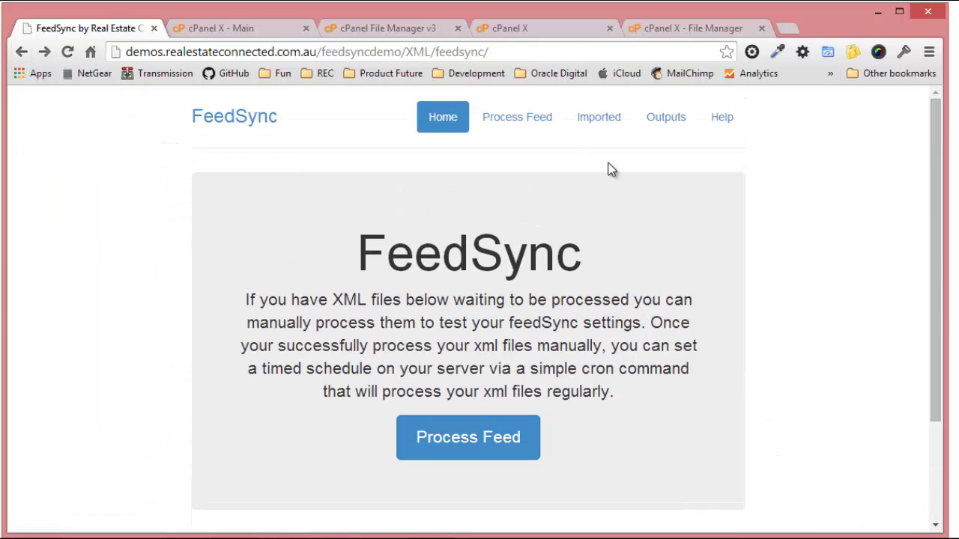
left_click(724, 121)
scroll(429, 389, "down", 1)
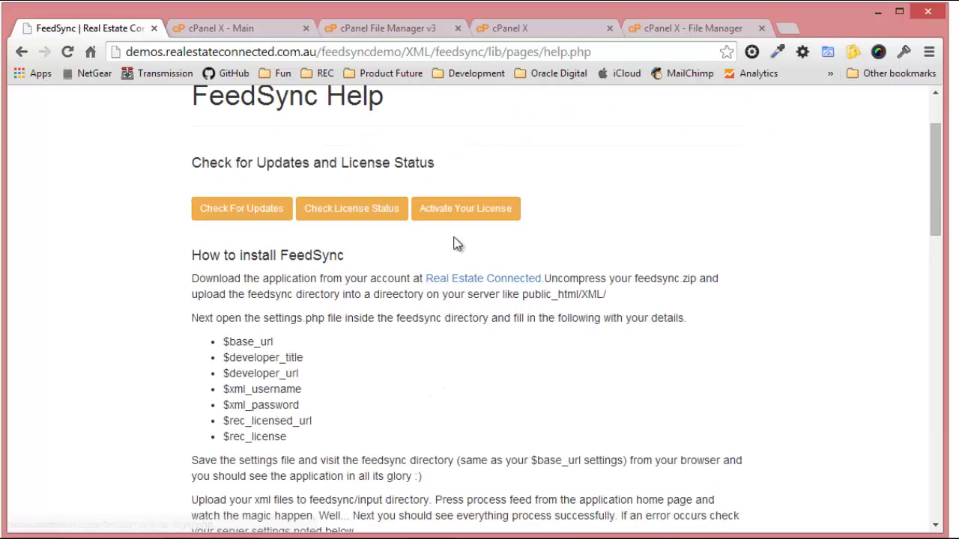
scroll(410, 286, "down", 2)
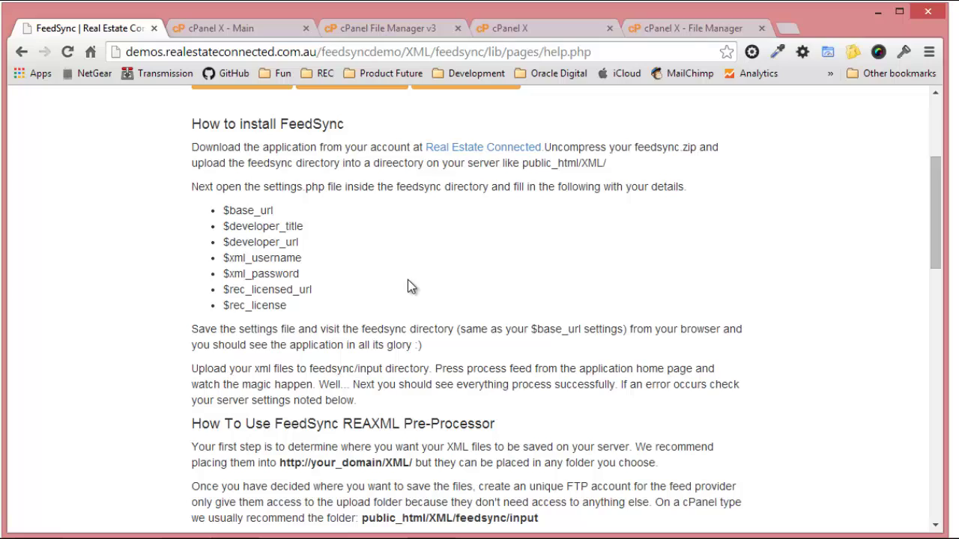
scroll(411, 283, "down", 3)
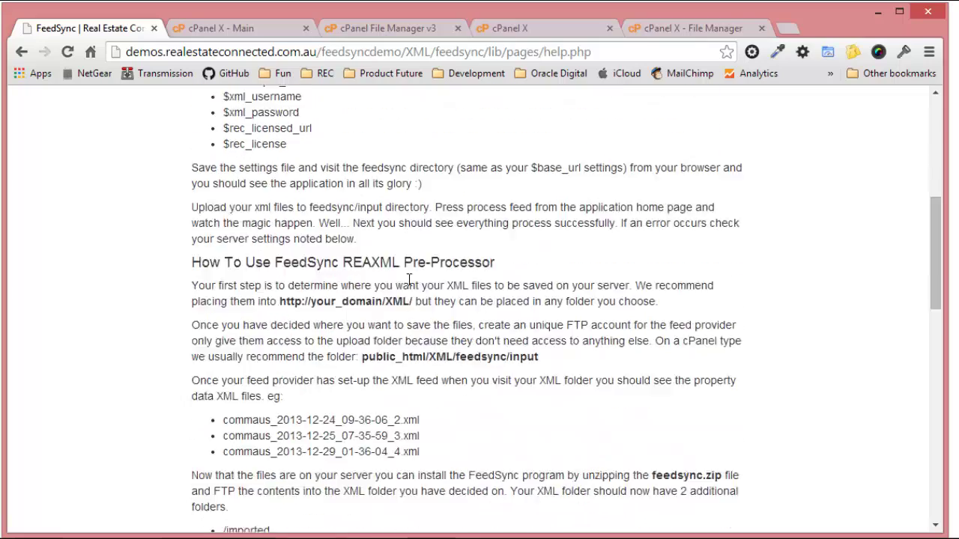
scroll(352, 411, "down", 3)
scroll(362, 405, "up", 9)
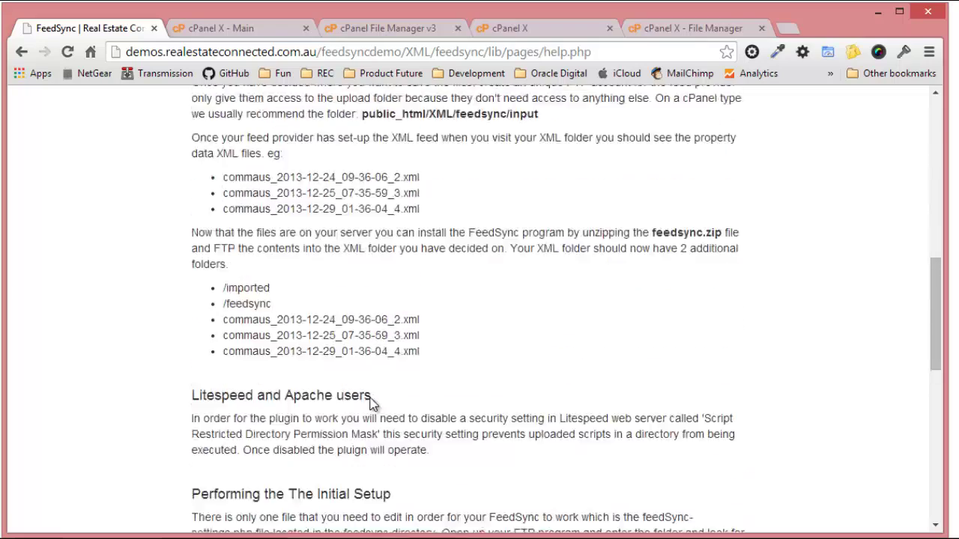
scroll(337, 439, "up", 1)
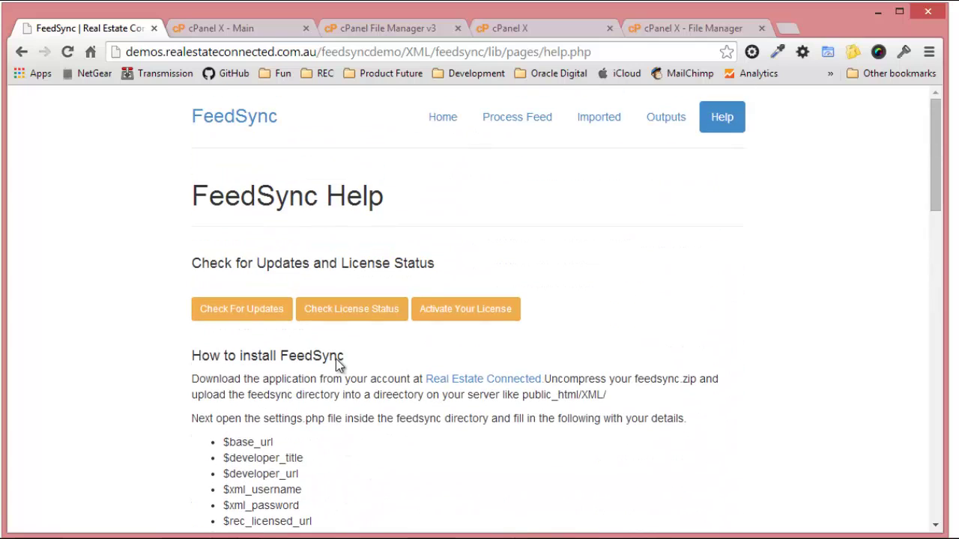
Return to the FeedSync home page and open processing for the waiting XML file.
left_click(444, 120)
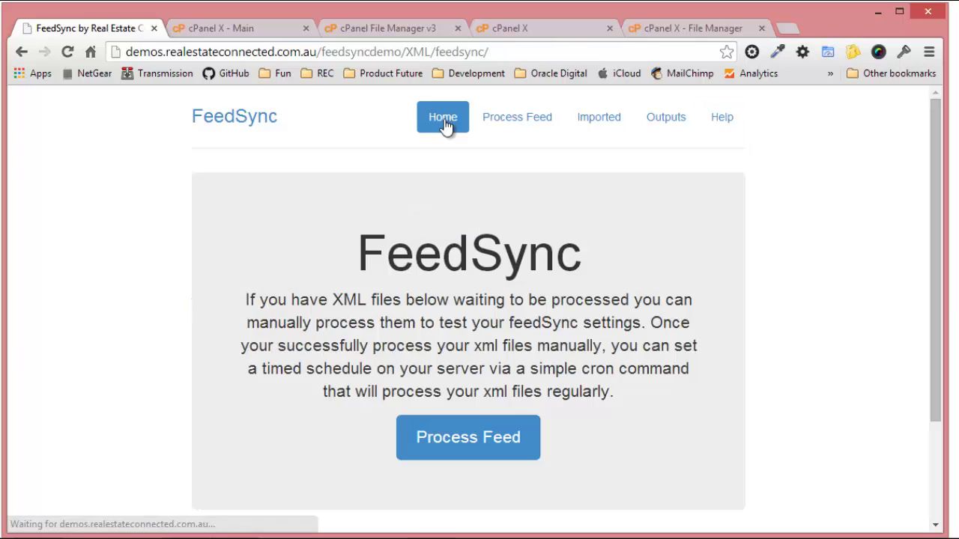
scroll(509, 427, "down", 2)
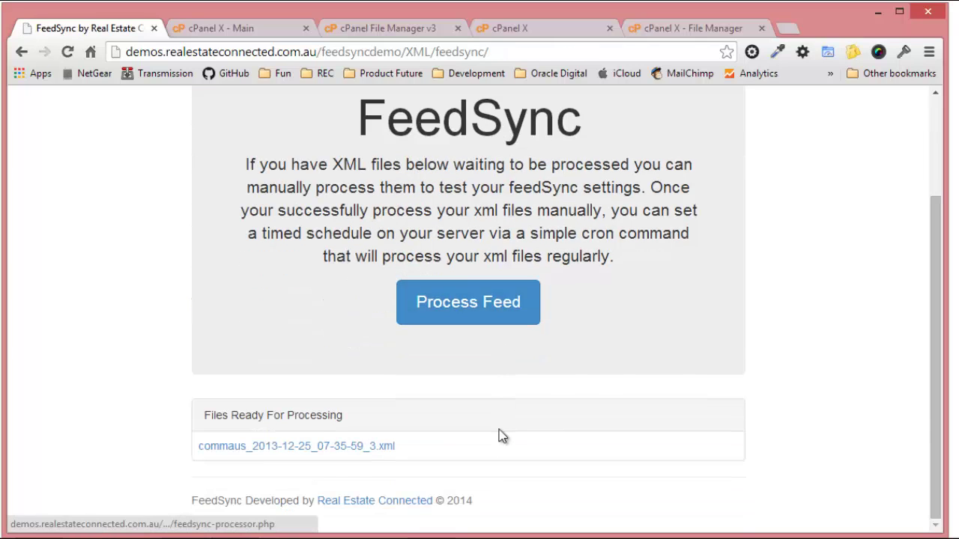
left_click(470, 314)
scroll(469, 308, "down", 1)
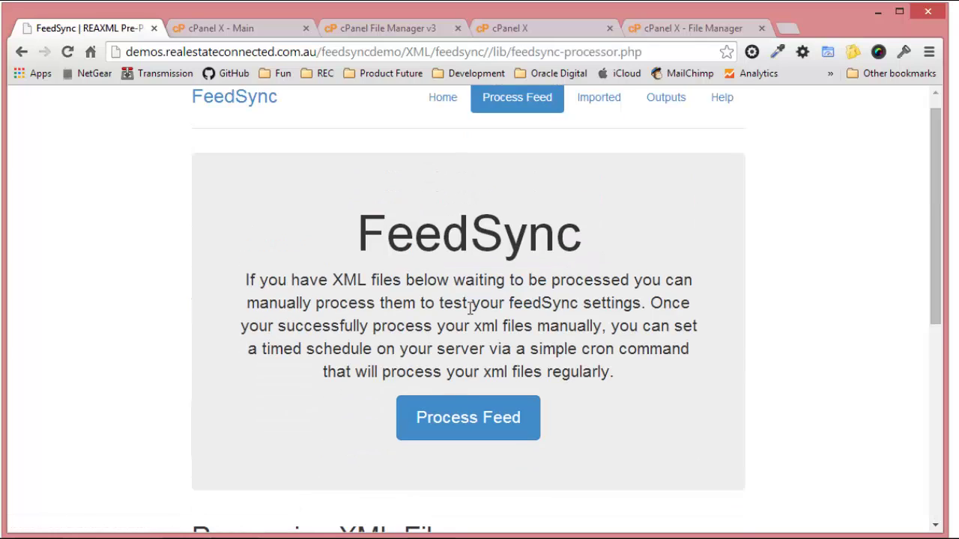
scroll(469, 313, "down", 3)
scroll(469, 316, "up", 3)
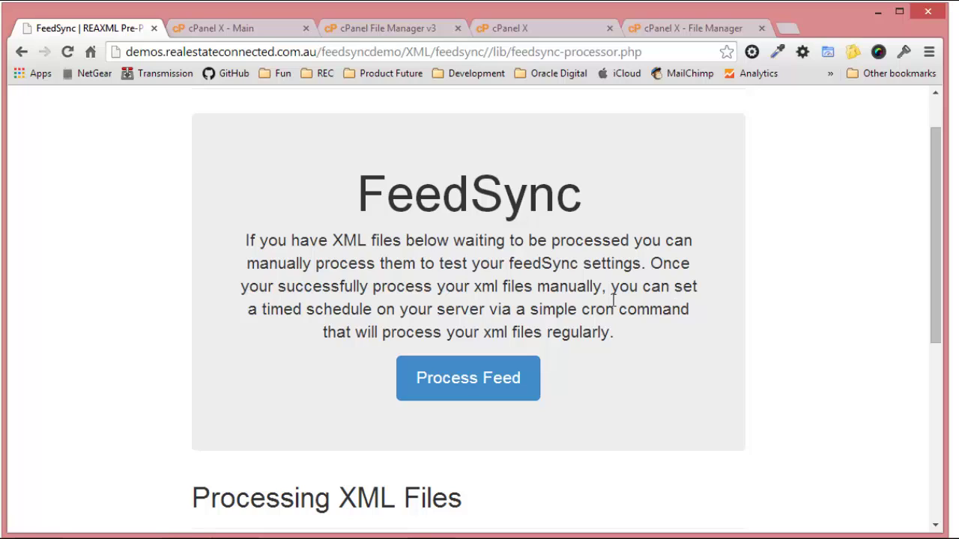
Run processing and review the processed file plus updated feedsync-current.xml and feedsync-withdrawn.xml.
left_click(467, 378)
scroll(465, 383, "down", 3)
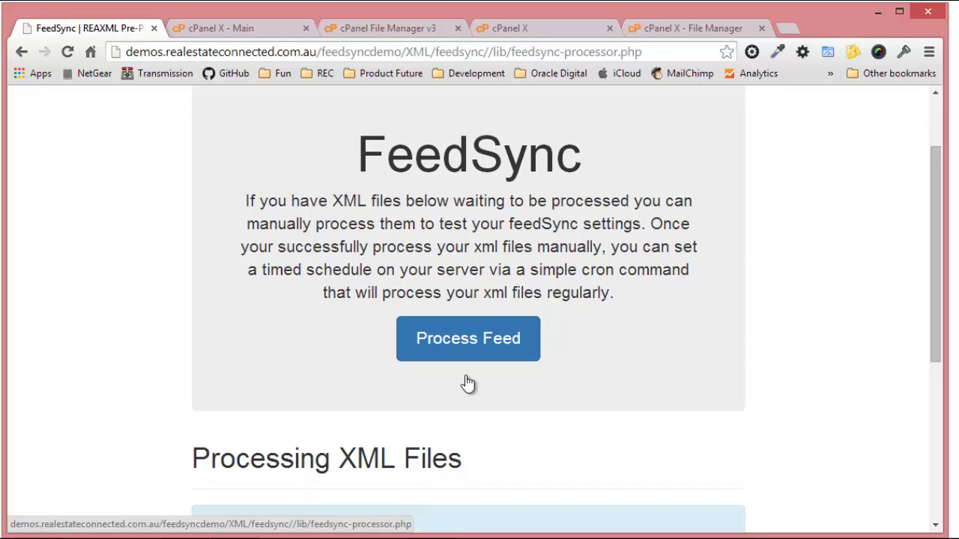
scroll(466, 381, "down", 4)
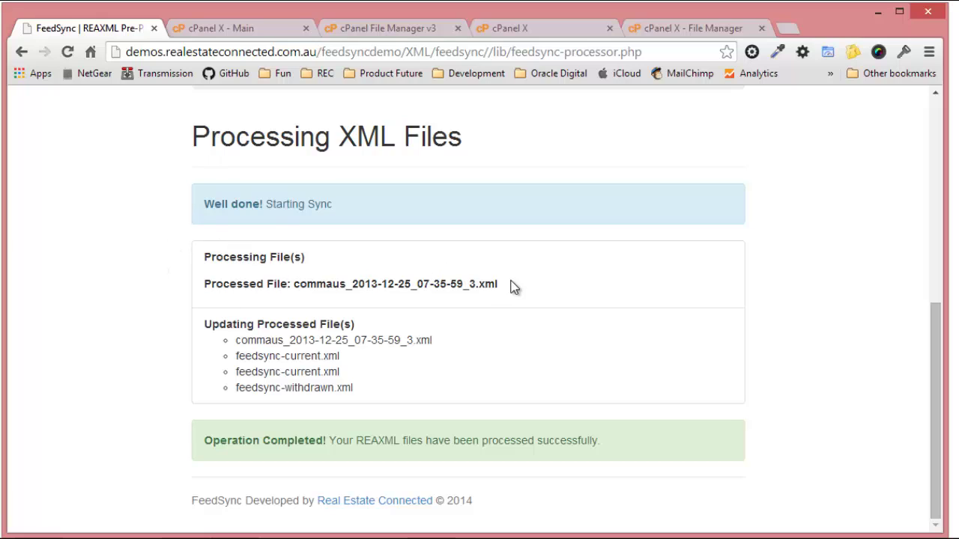
left_click_drag(513, 285, 295, 291)
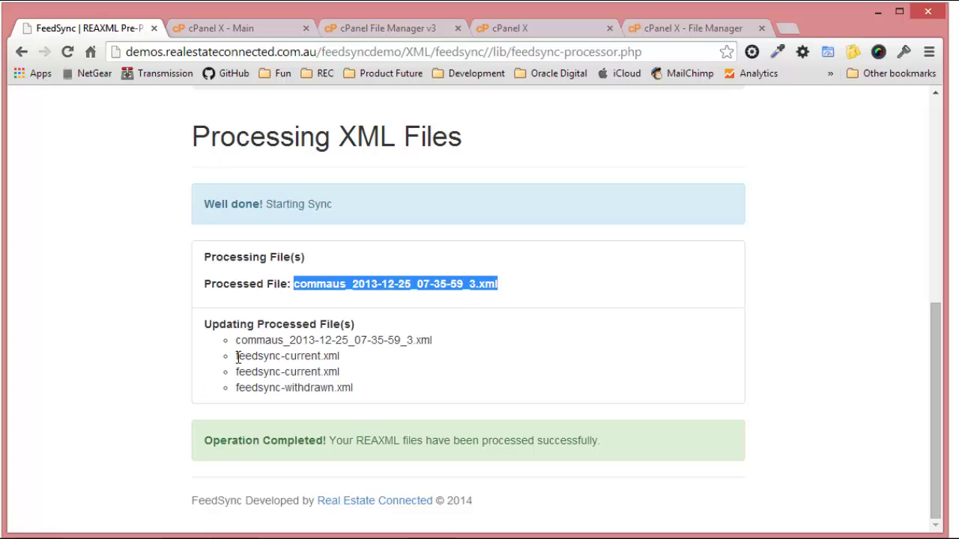
left_click_drag(239, 356, 350, 389)
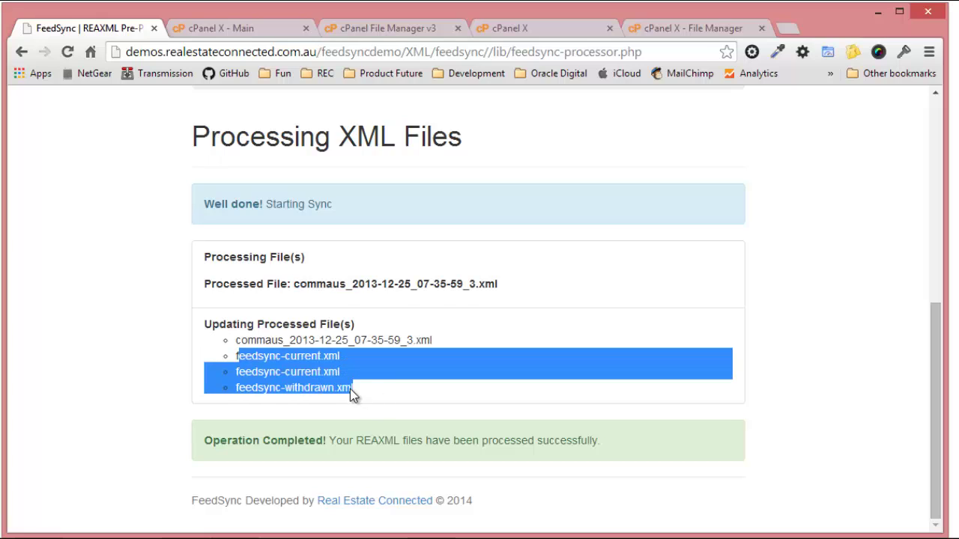
left_click(343, 390)
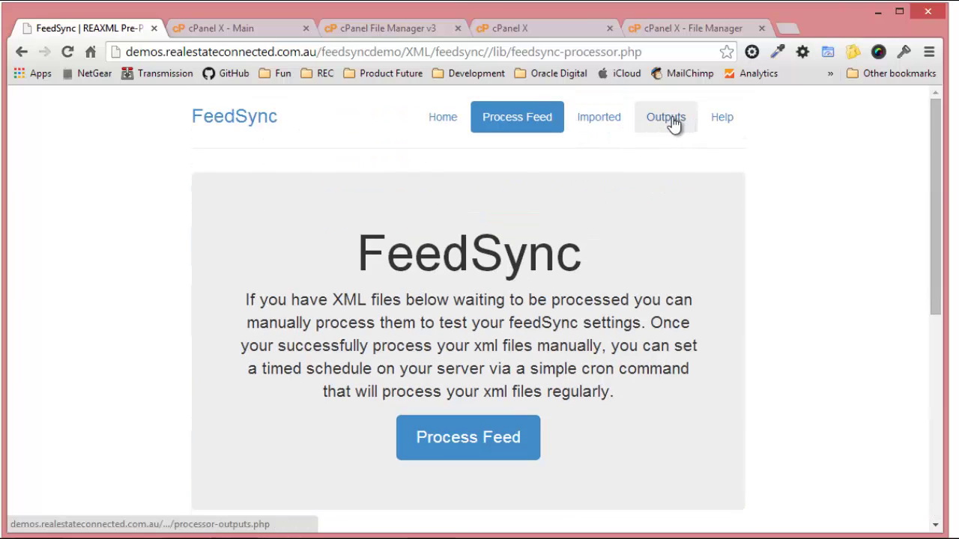
Open feedsync-current.xml from Outputs and collapse/expand its residential and rental listings.
left_click(673, 122)
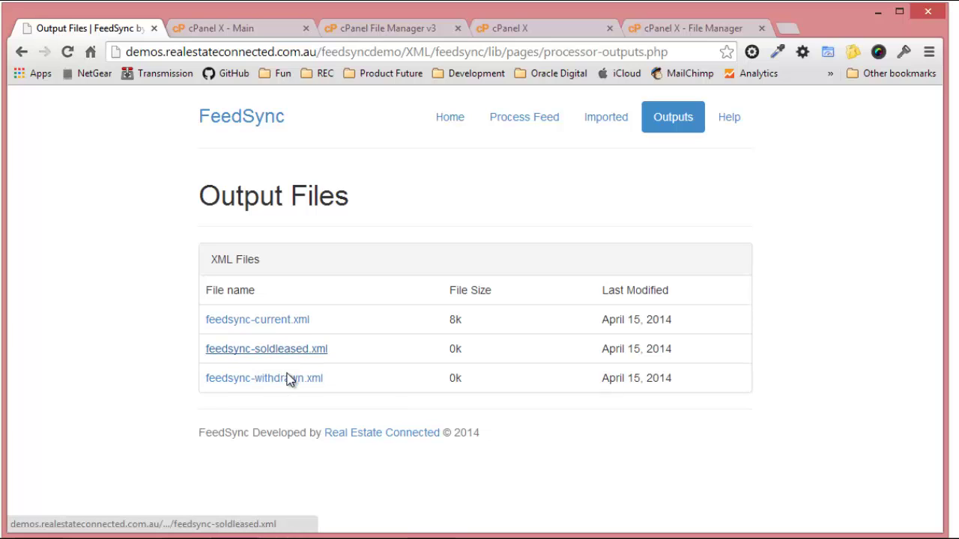
left_click(278, 326)
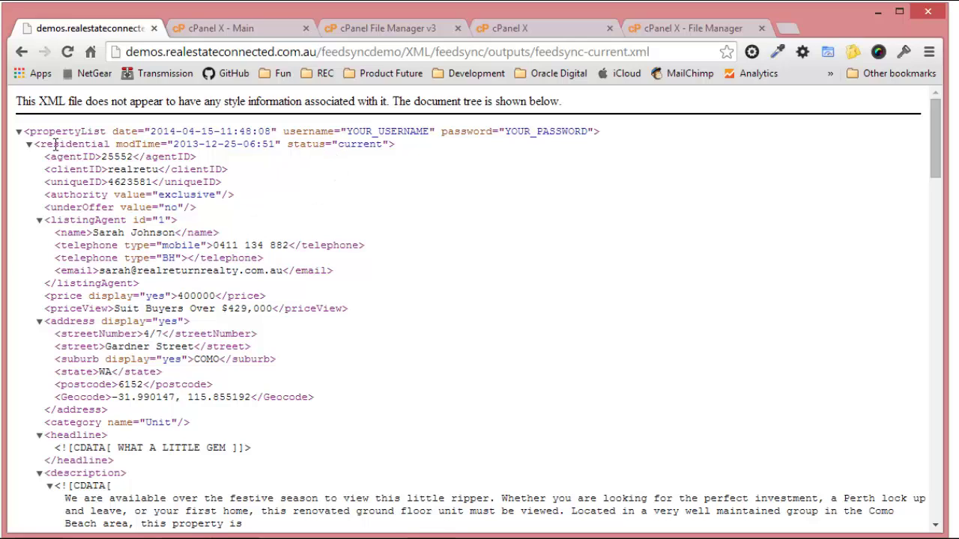
double_click(360, 146)
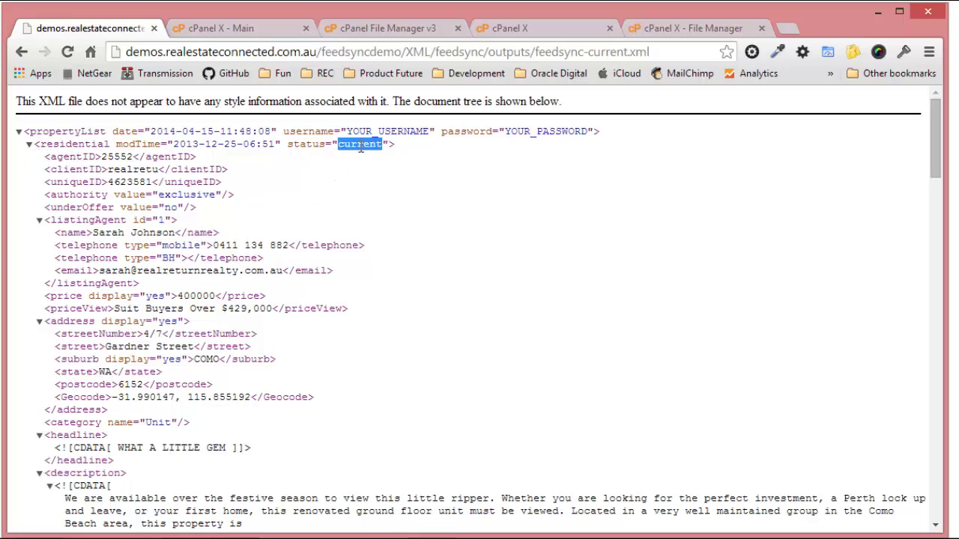
left_click(30, 145)
left_click(29, 158)
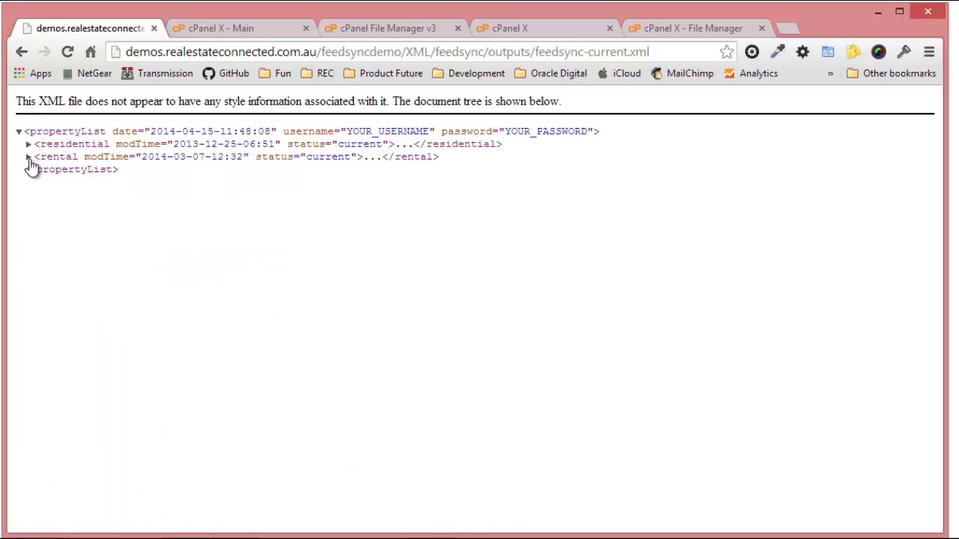
left_click(29, 157)
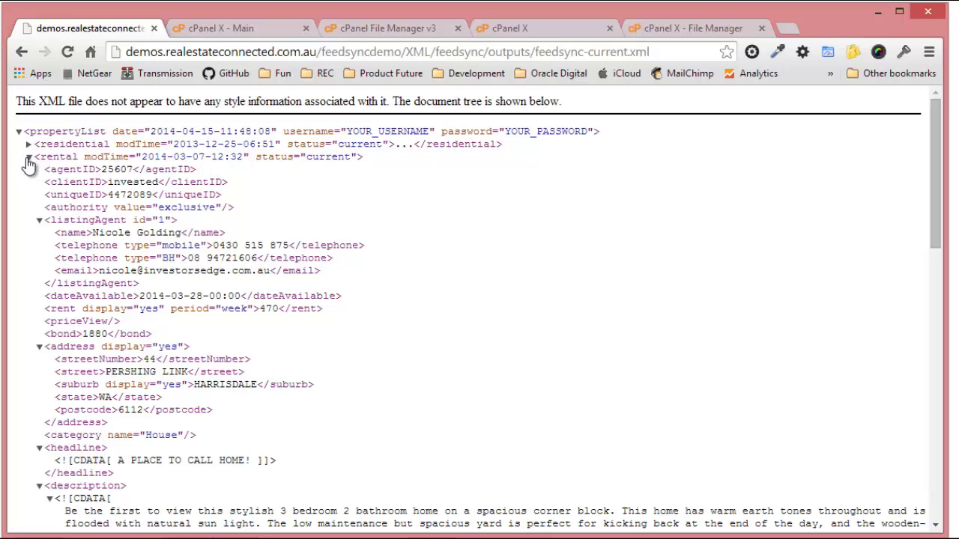
left_click(29, 157)
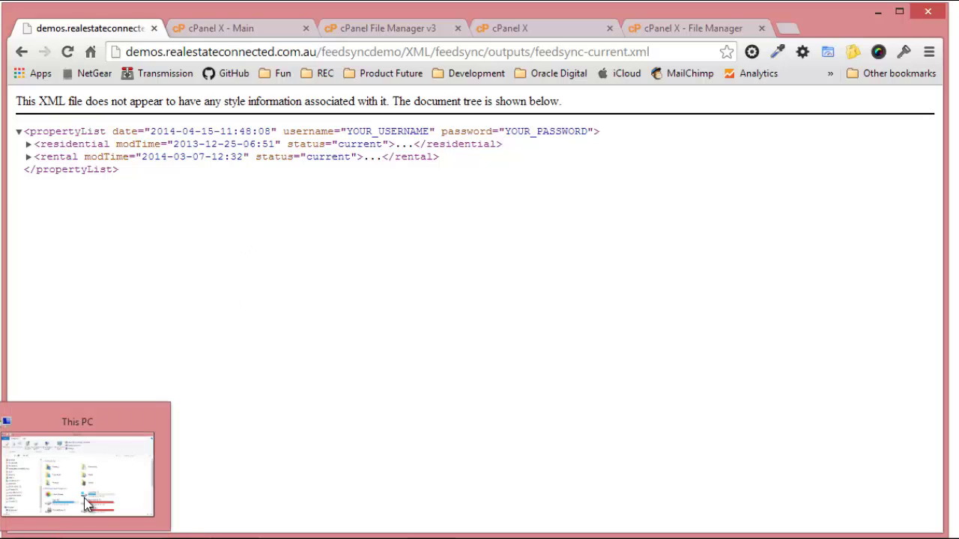
Go back to the Output Files page and then the FeedSync home page.
left_click(24, 52)
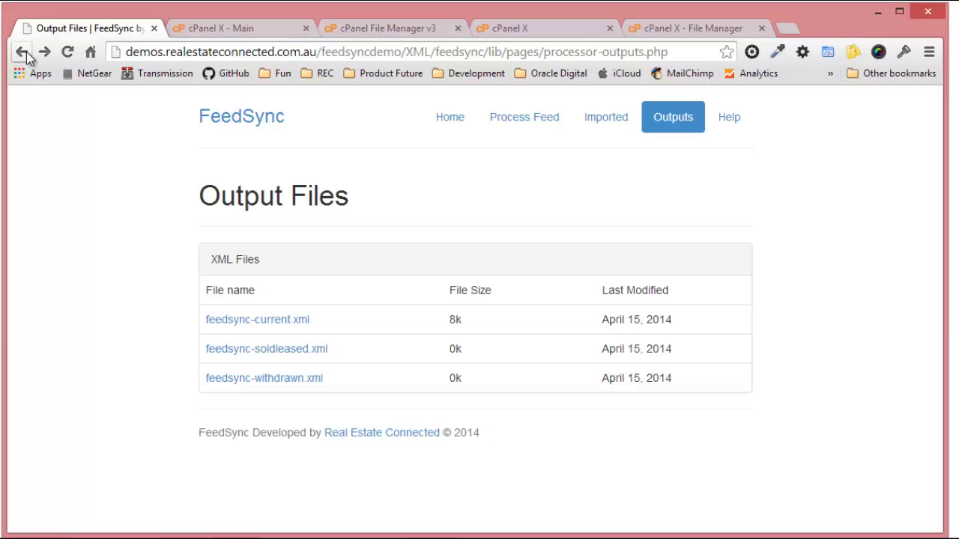
left_click(459, 118)
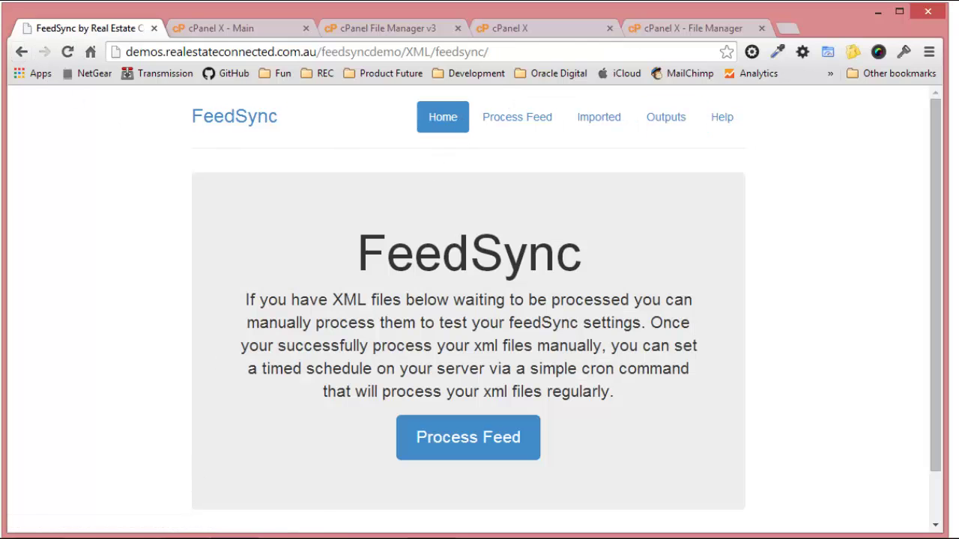
mouse_move(234, 536)
mouse_move(185, 536)
Reload the input folder, check the outputs and processed folders, then reopen input.
left_click(349, 30)
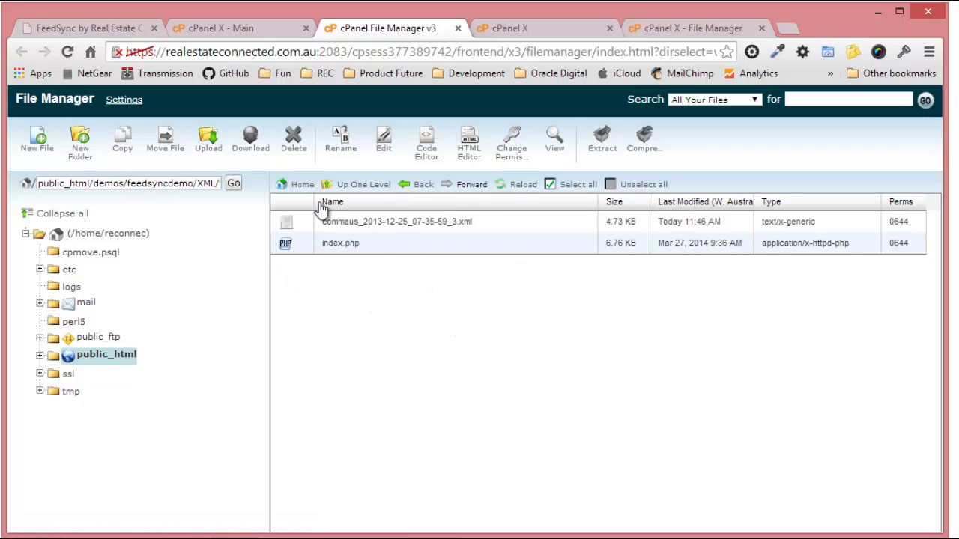
left_click(515, 186)
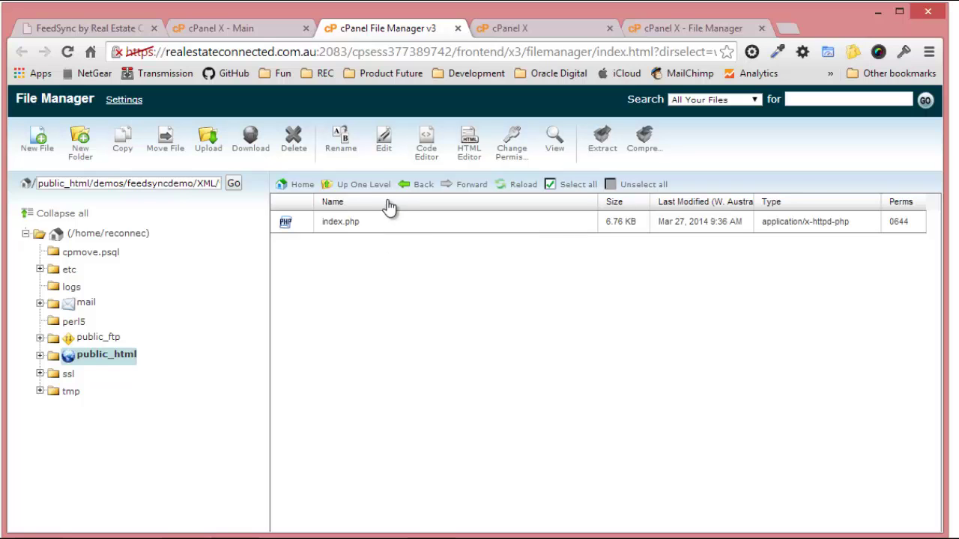
left_click(367, 186)
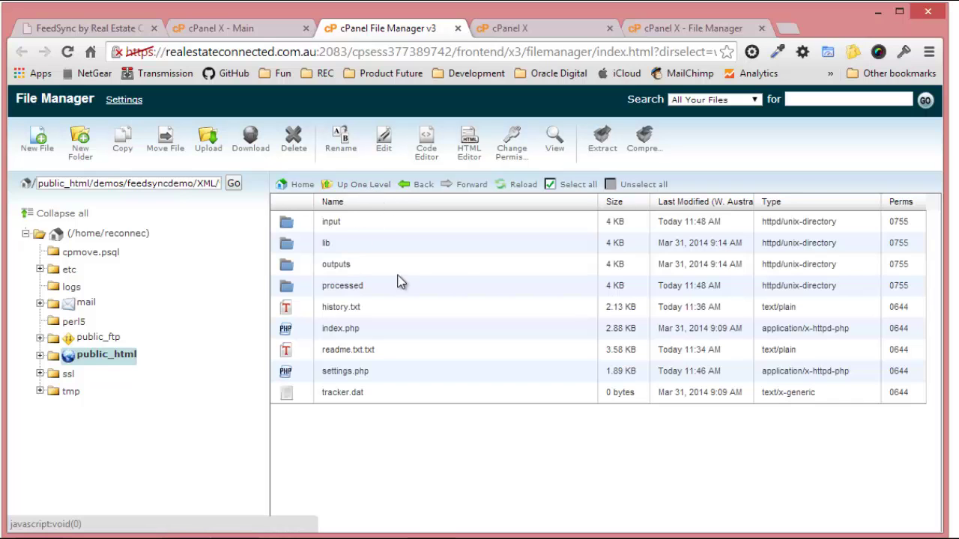
double_click(307, 264)
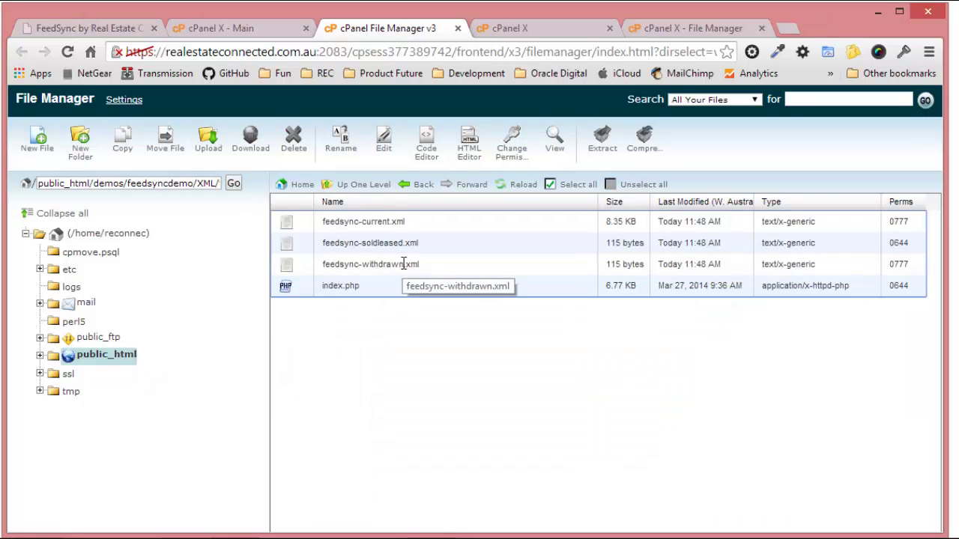
left_click(365, 188)
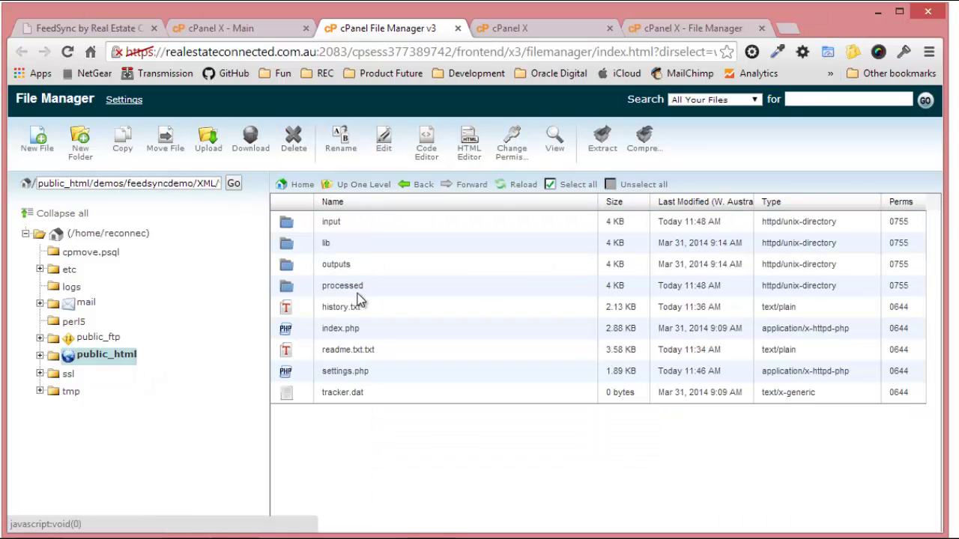
double_click(359, 291)
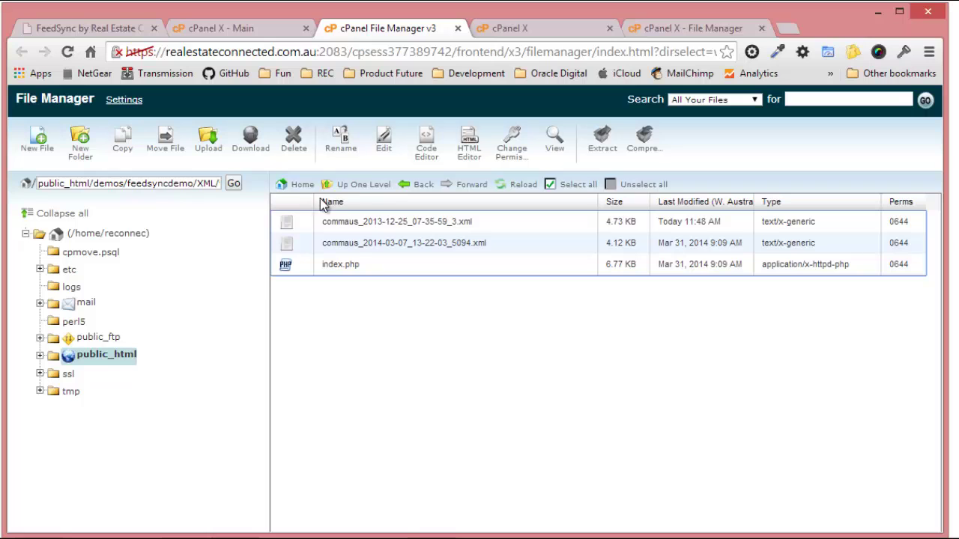
left_click(370, 190)
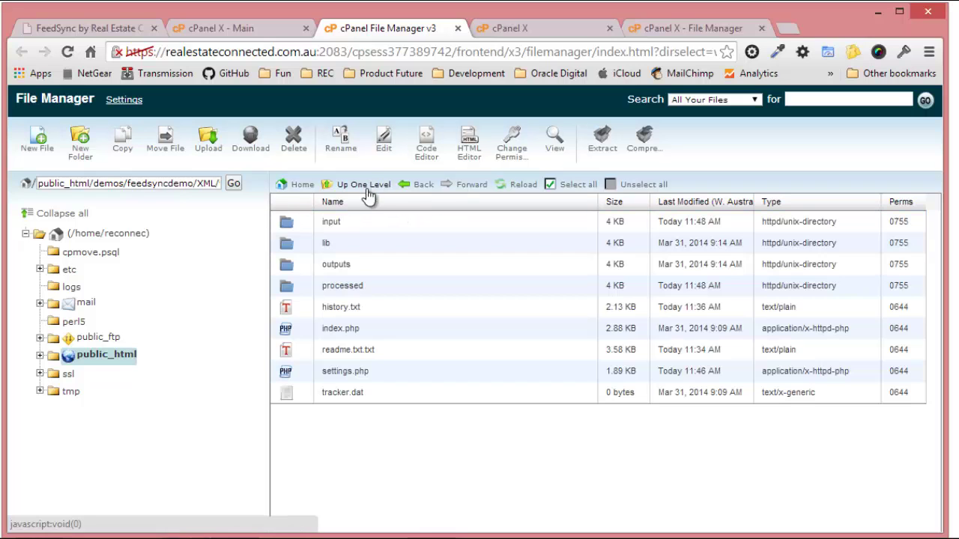
double_click(323, 221)
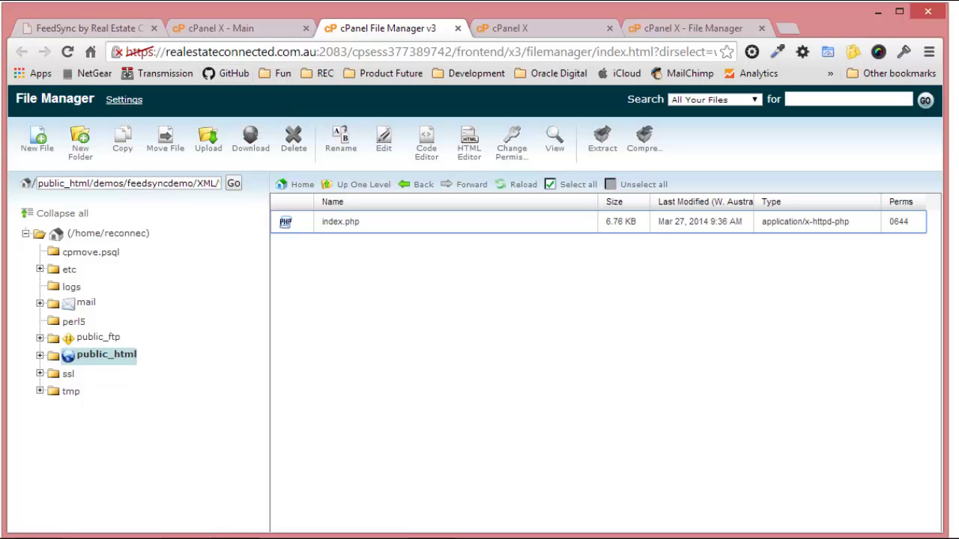
Upload the commaus test files _4 through _17 via FileZilla and reload the input listing.
left_click(186, 538)
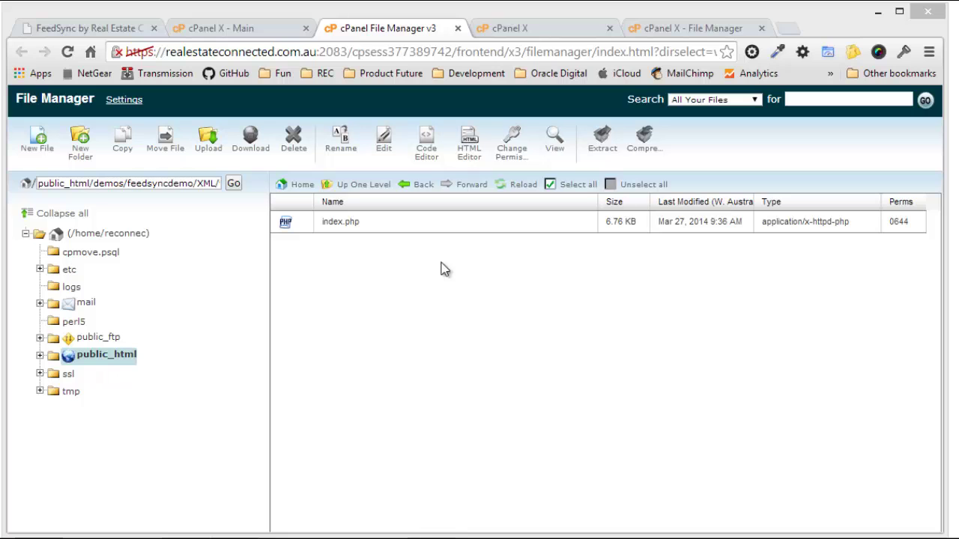
left_click(521, 187)
left_click(519, 185)
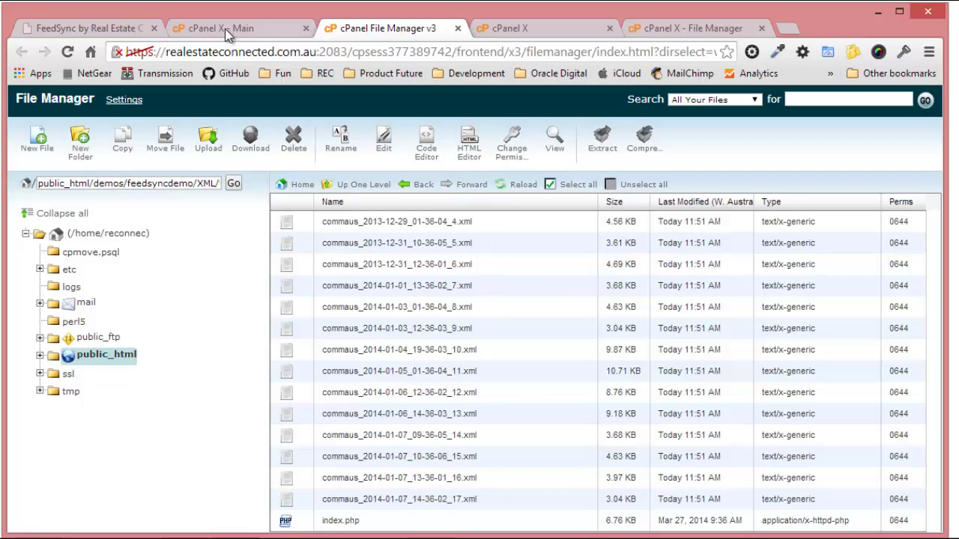
Reload FeedSync so the 14 new commaus files are listed for processing.
left_click(142, 34)
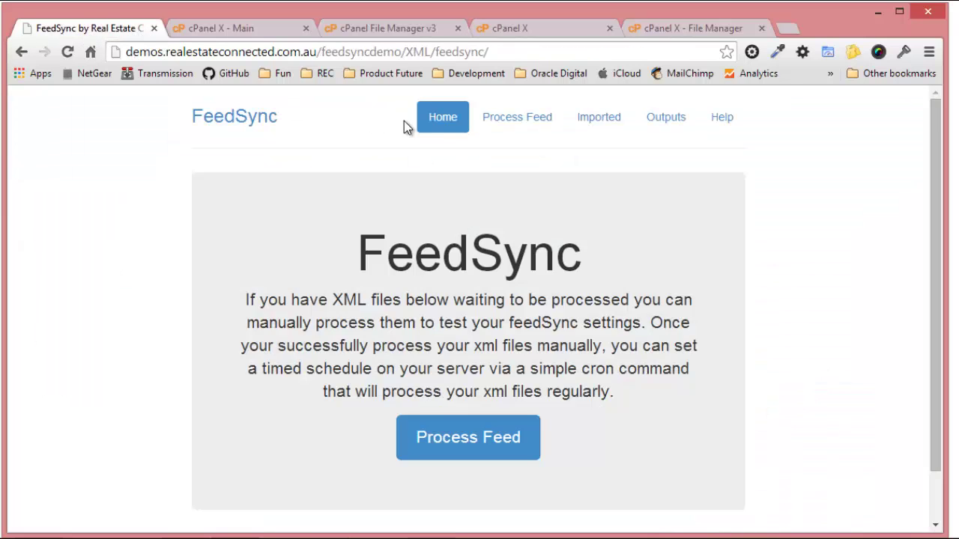
left_click(67, 52)
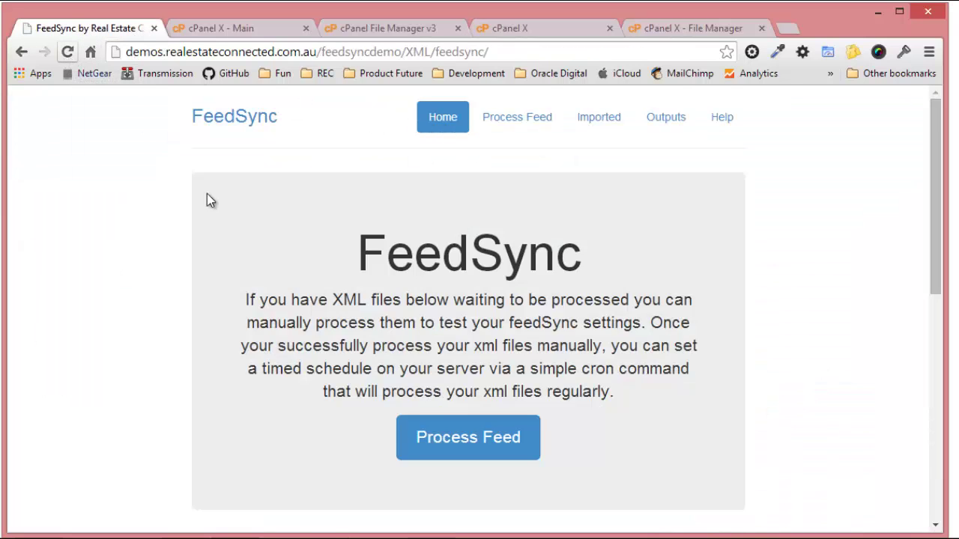
scroll(268, 253, "down", 1)
scroll(402, 385, "down", 6)
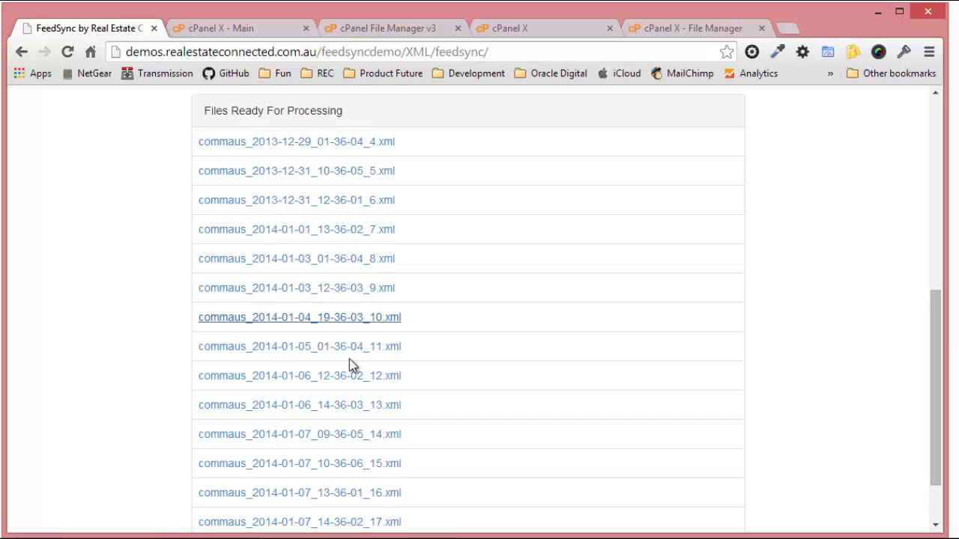
scroll(372, 448, "down", 1)
scroll(374, 450, "up", 6)
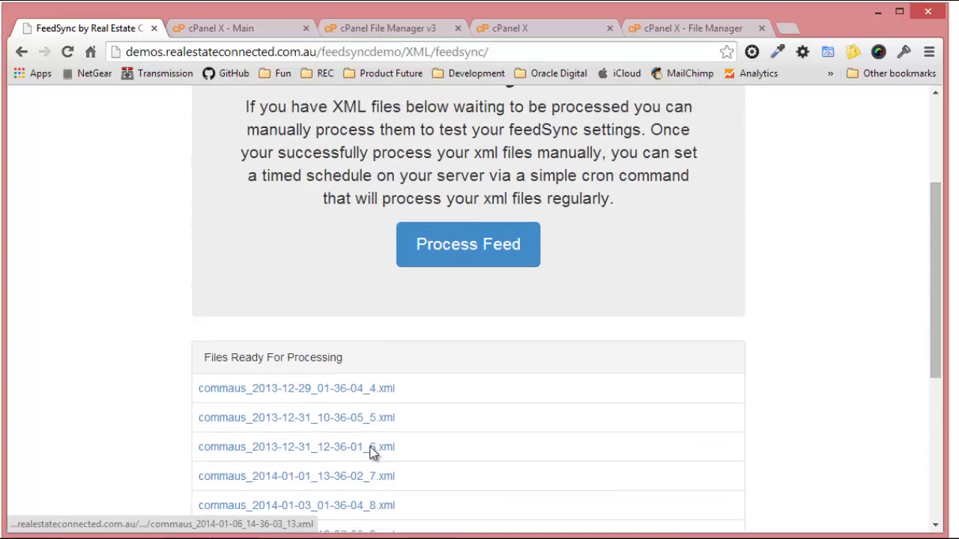
Process files _4 through _17 and scroll through the Processing XML Files results.
left_click(503, 373)
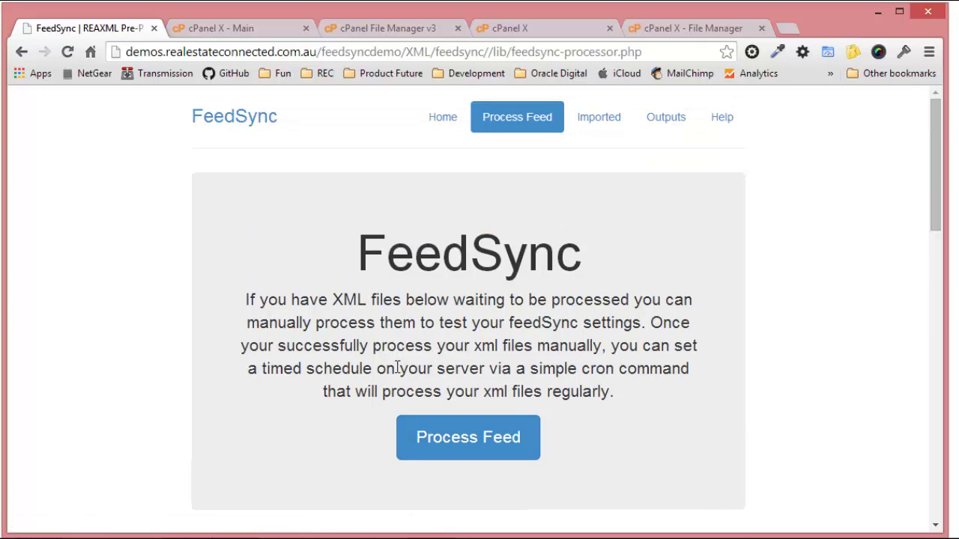
scroll(397, 367, "down", 7)
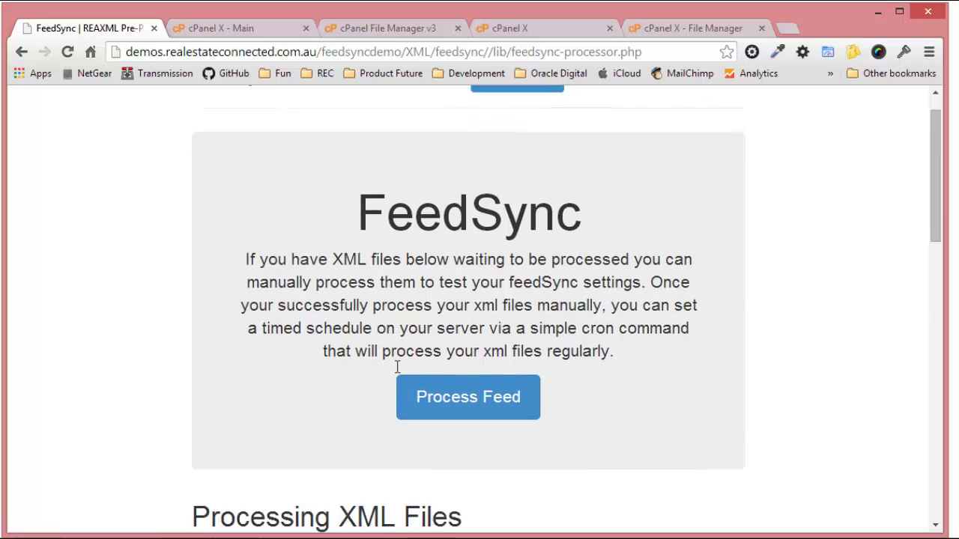
scroll(446, 226, "down", 7)
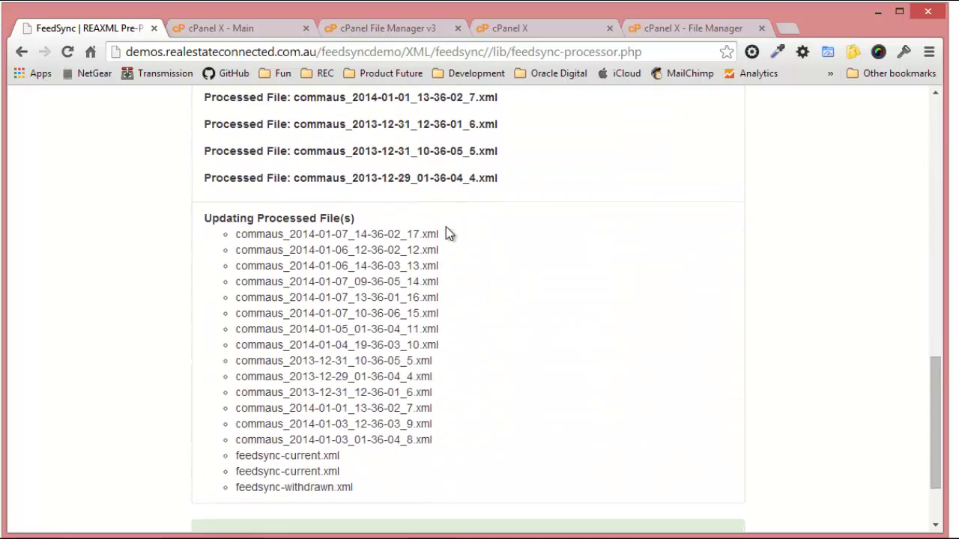
scroll(492, 348, "up", 8)
scroll(494, 356, "up", 7)
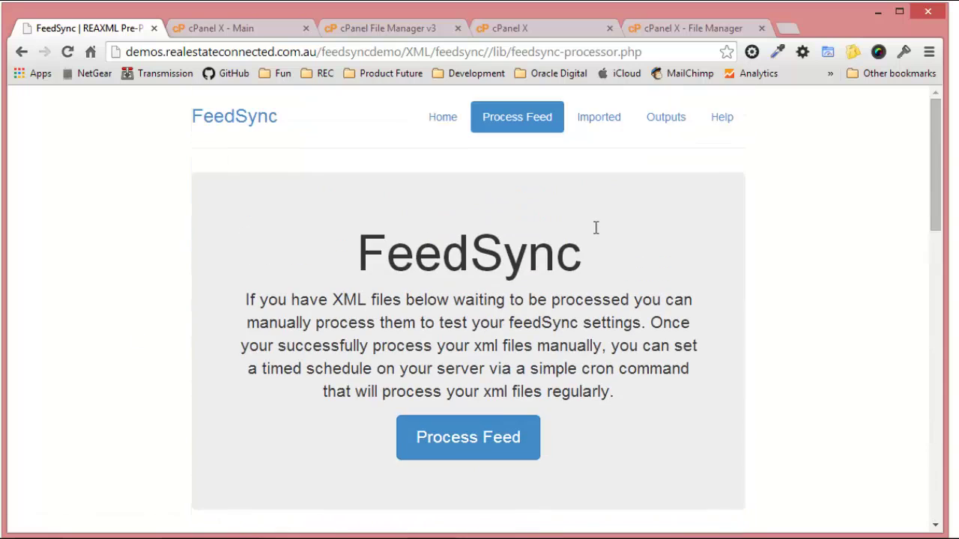
Show Output Files: feedsync-current.xml 22k, feedsync-soldleased.xml 4k, feedsync-withdrawn.xml 11k.
left_click(668, 121)
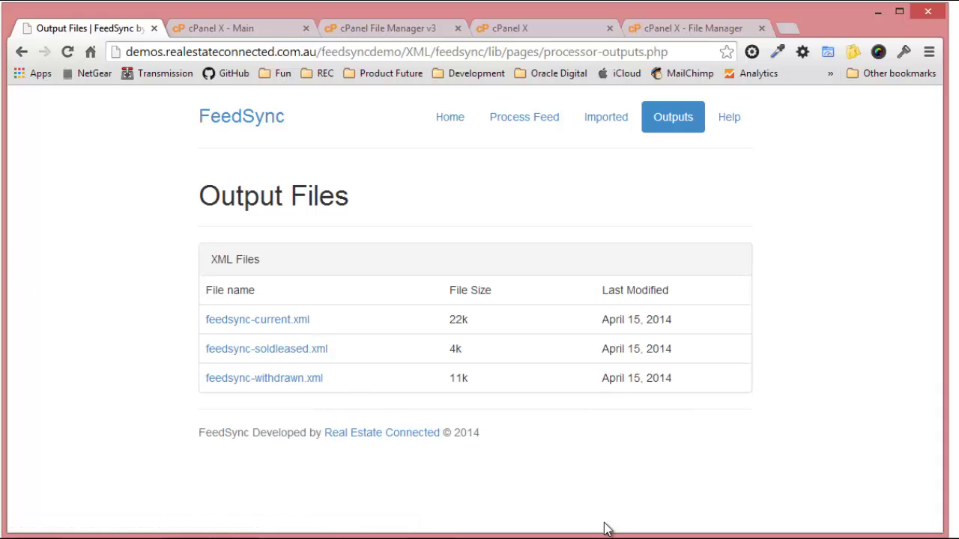
left_click(249, 321)
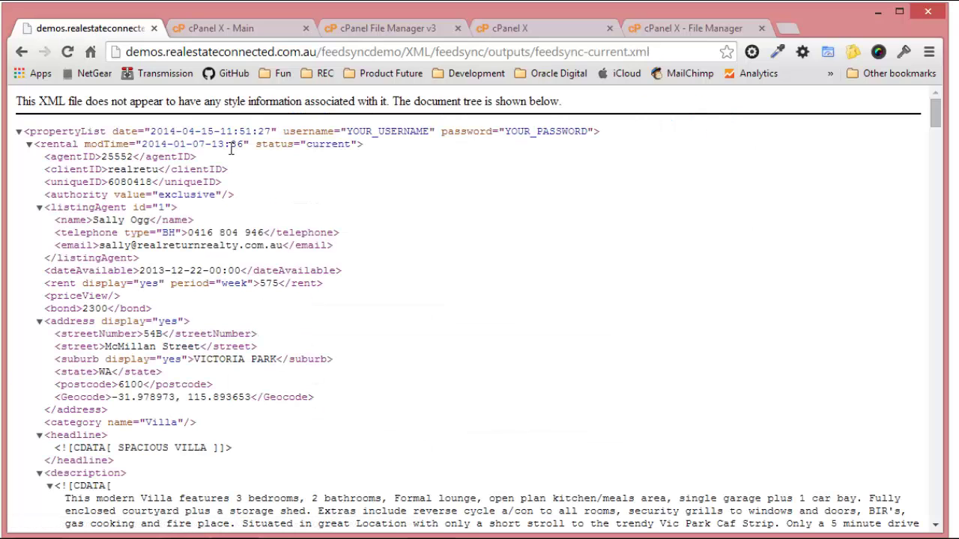
left_click_drag(367, 145, 281, 146)
left_click(27, 144)
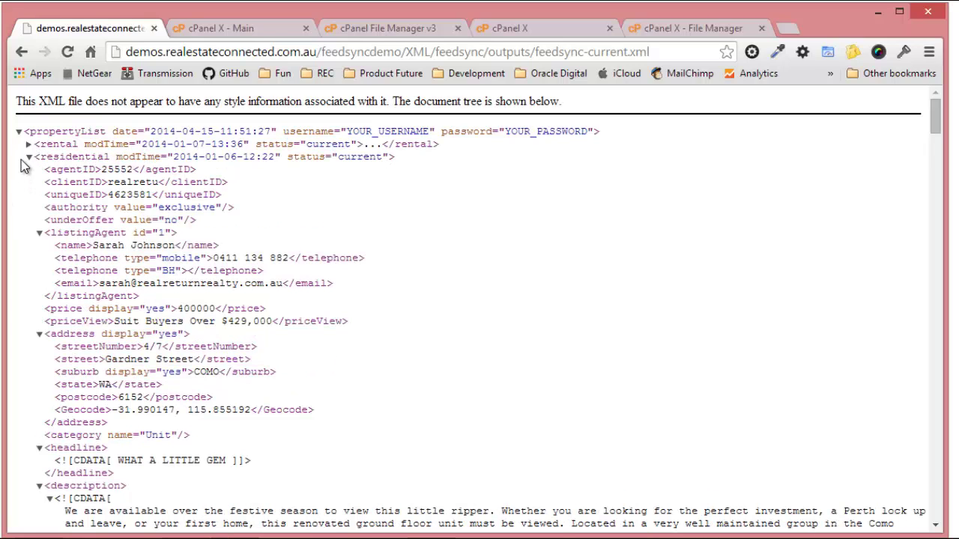
left_click(30, 157)
left_click(30, 171)
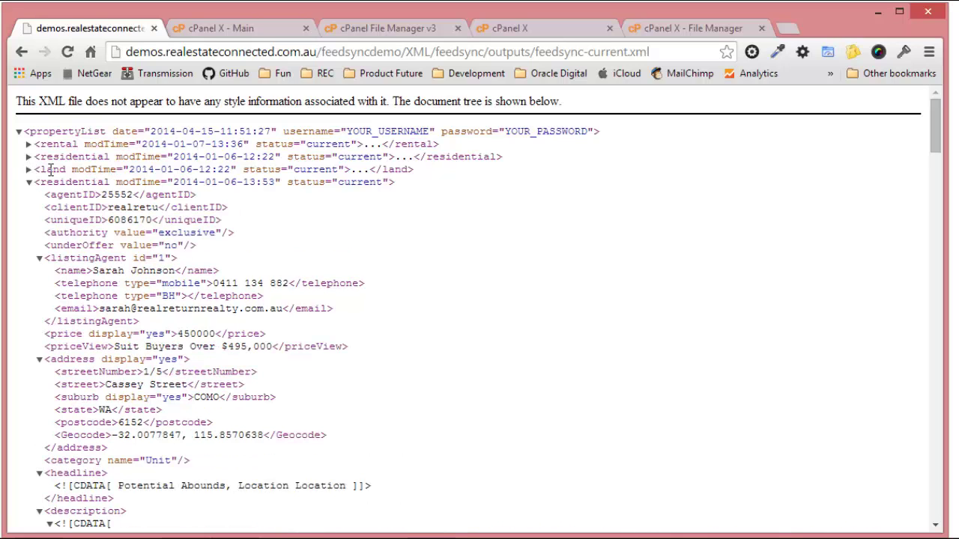
left_click(30, 183)
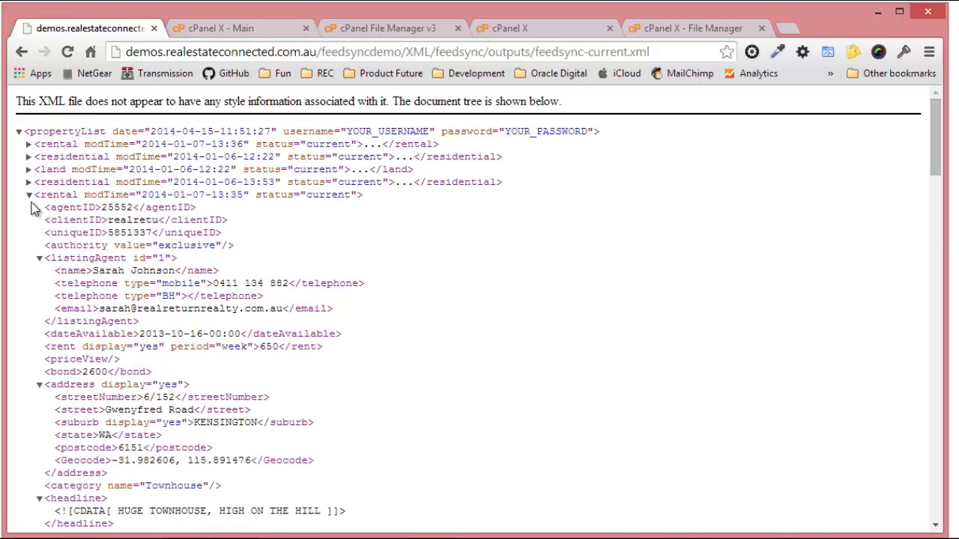
left_click(29, 196)
left_click(29, 207)
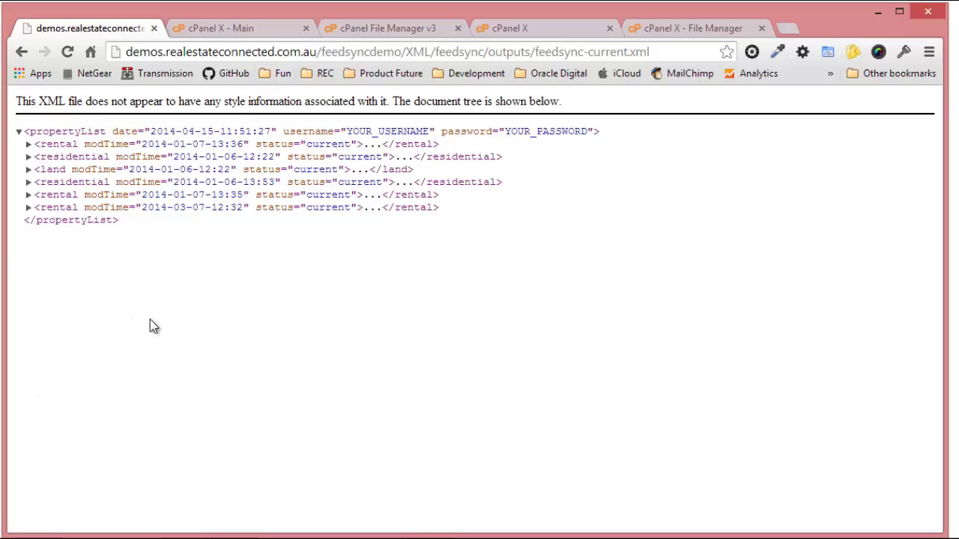
left_click(28, 144)
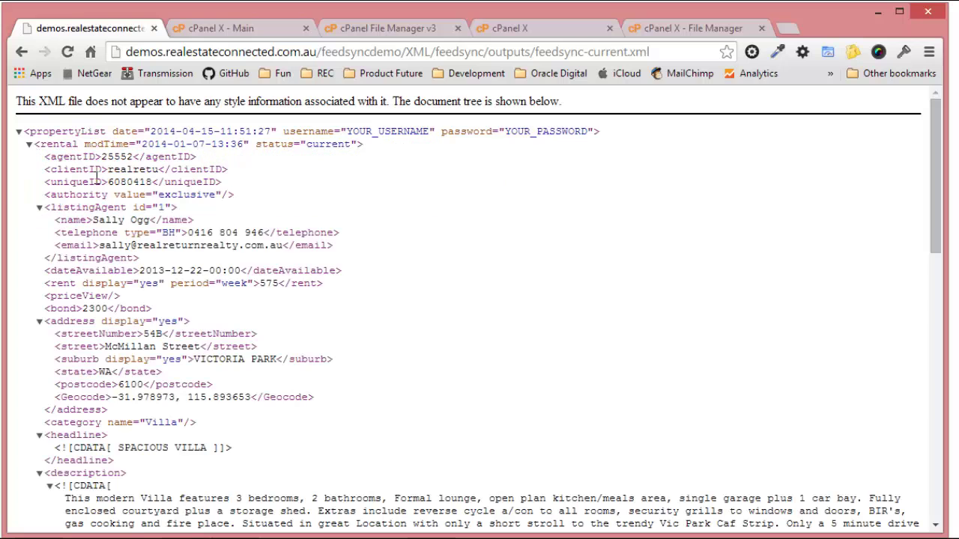
double_click(125, 182)
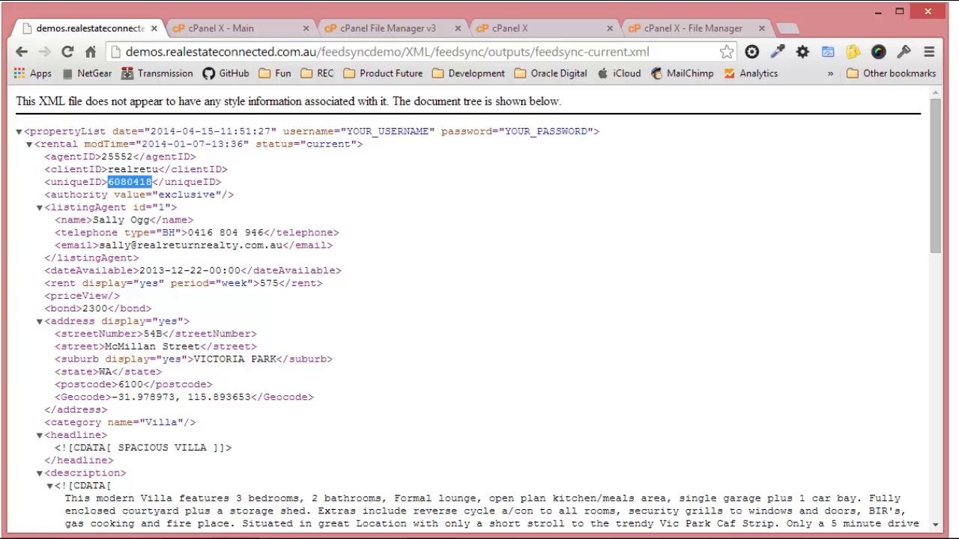
left_click(234, 431)
scroll(234, 430, "down", 5)
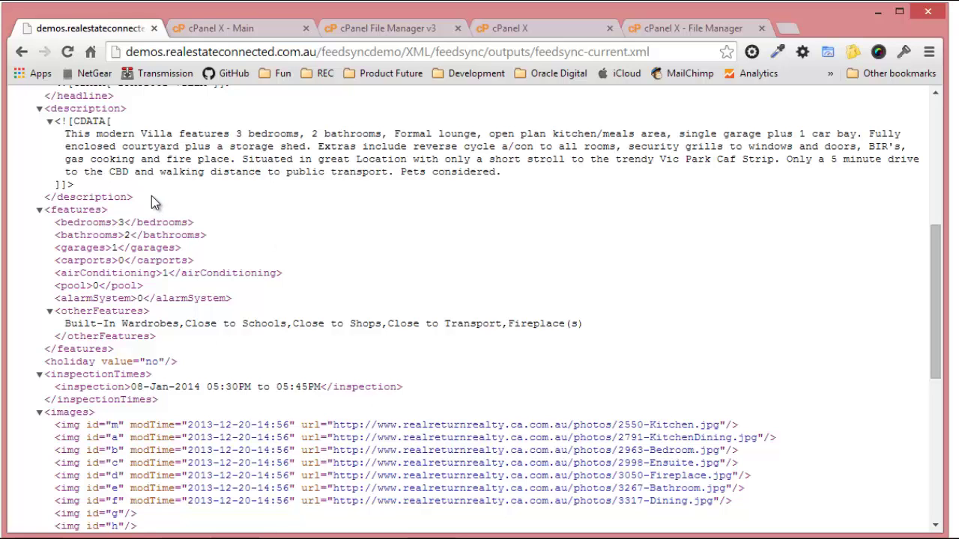
scroll(214, 257, "up", 5)
scroll(205, 247, "up", 1)
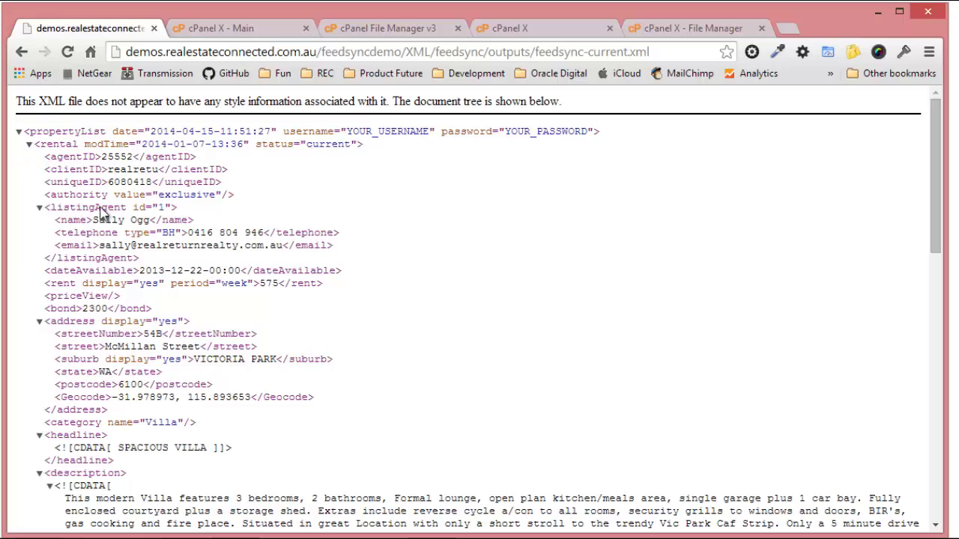
left_click_drag(56, 395, 317, 404)
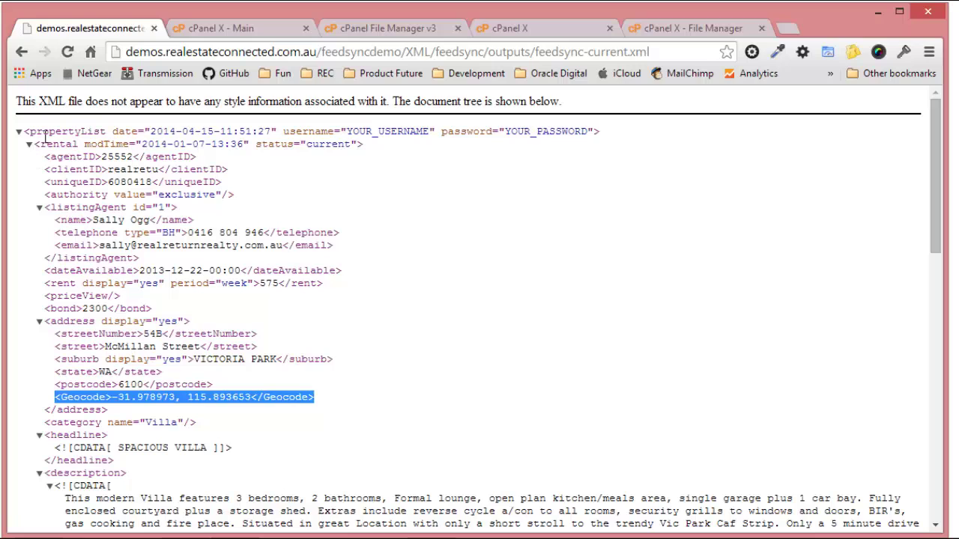
left_click(23, 53)
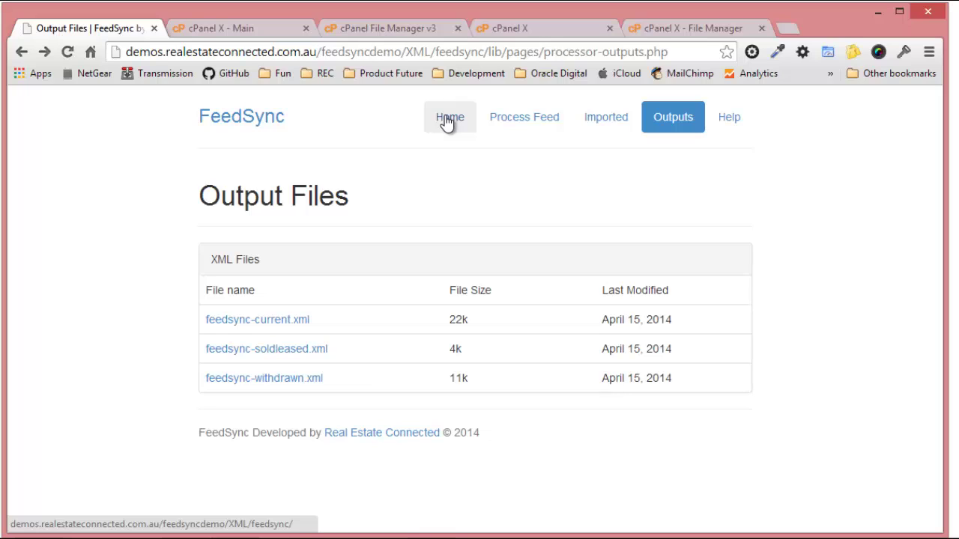
Return to FeedSync home and drag XML Test Files over it, selecting commaus_2013-12-23_14-03-31_1.
left_click(448, 119)
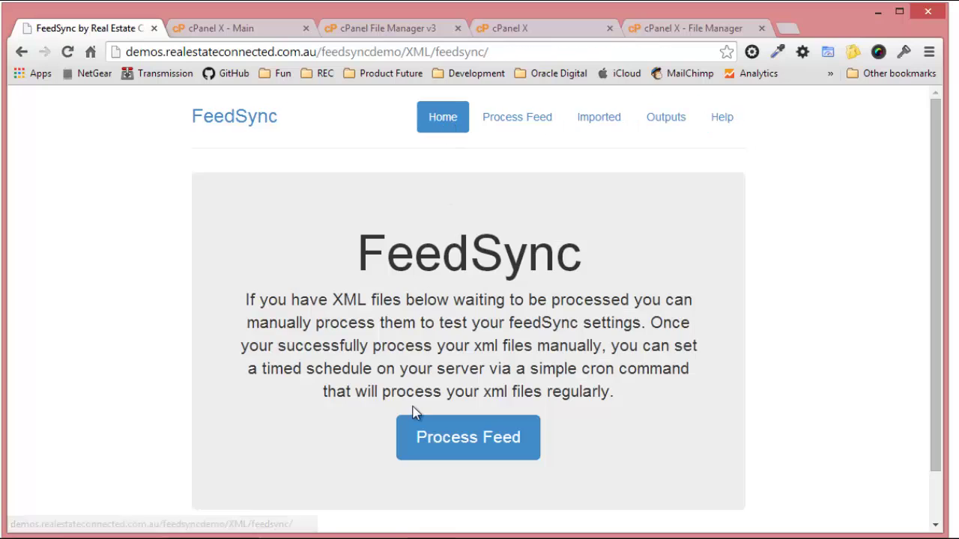
scroll(434, 409, "down", 1)
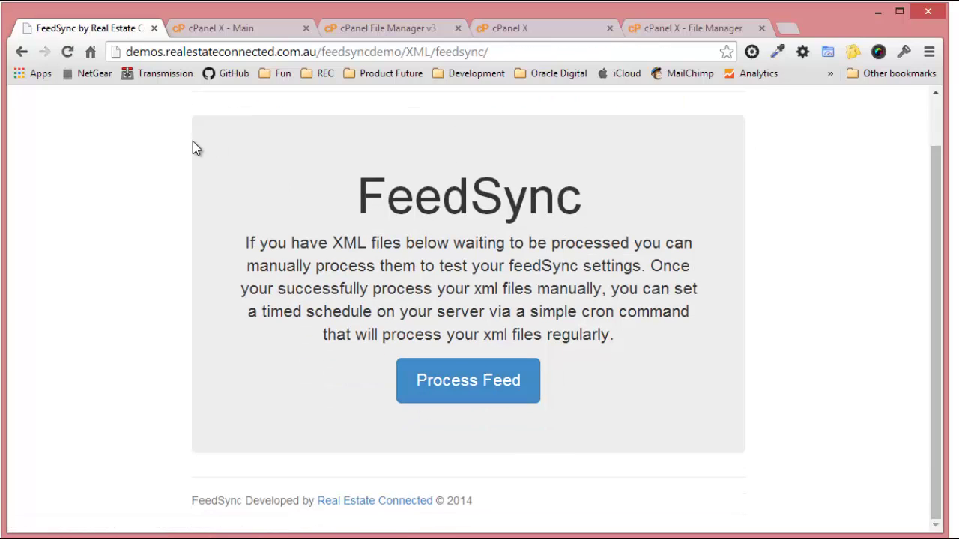
scroll(193, 148, "up", 1)
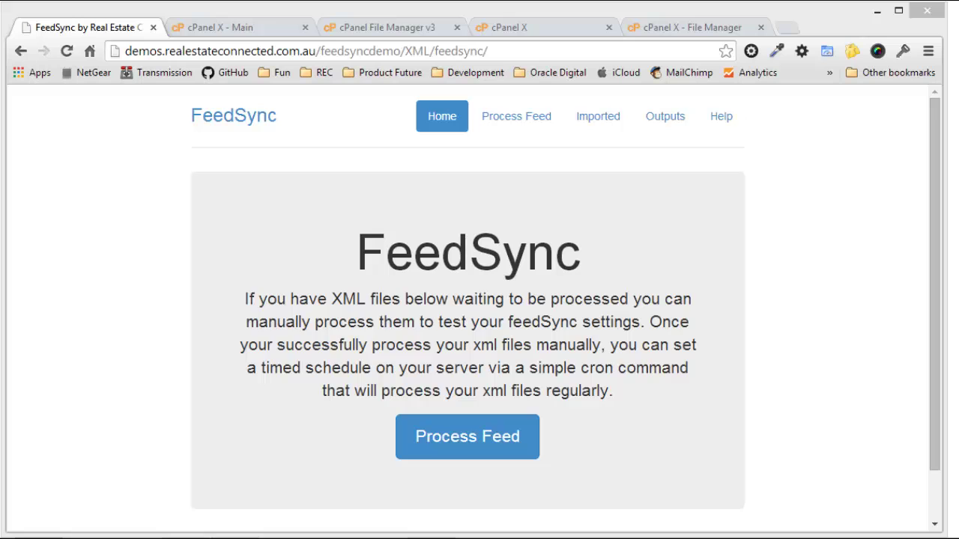
left_click_drag(0, 292, 474, 41)
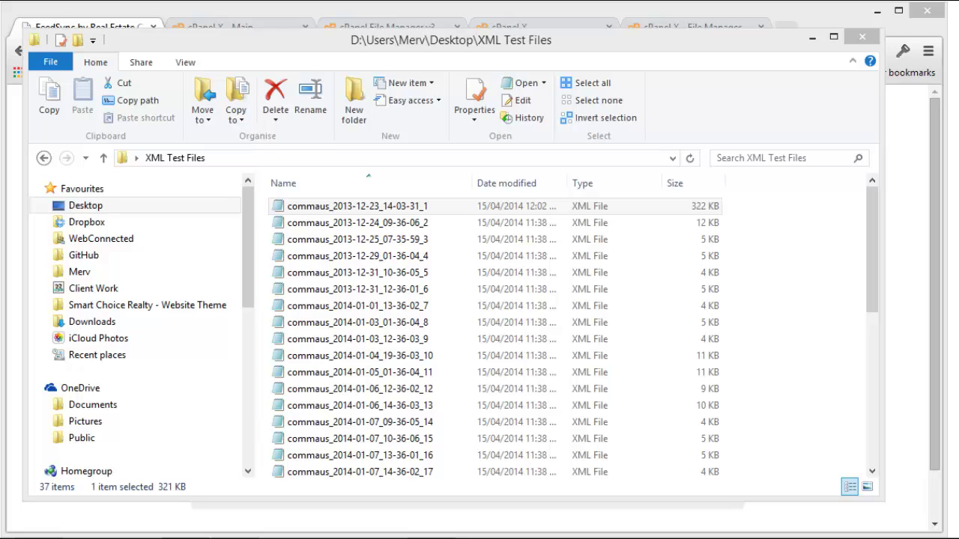
left_click(464, 209)
Reload the FeedSync home page so commaus_2013-12-23_14-03-31_1.xml shows under Files Ready For Processing.
left_click(325, 6)
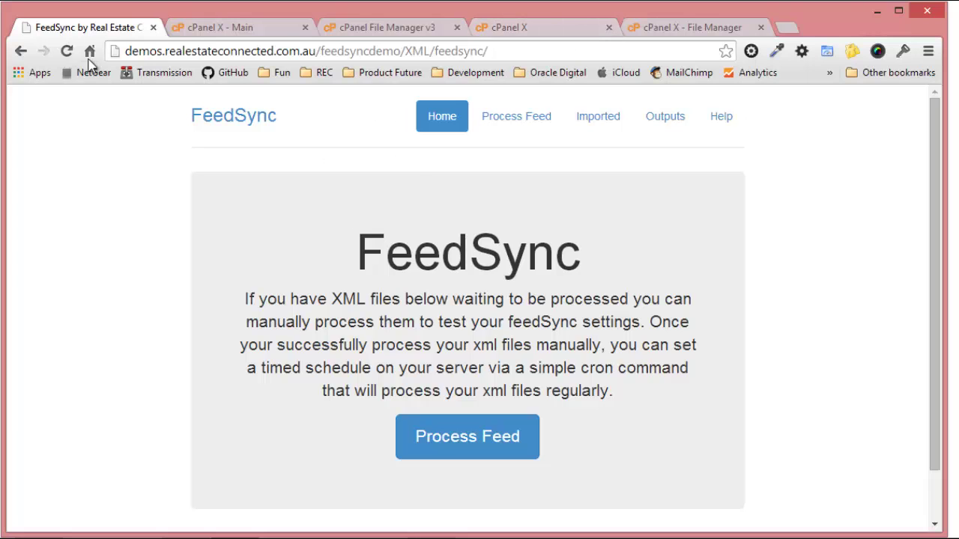
left_click(67, 50)
scroll(344, 338, "down", 3)
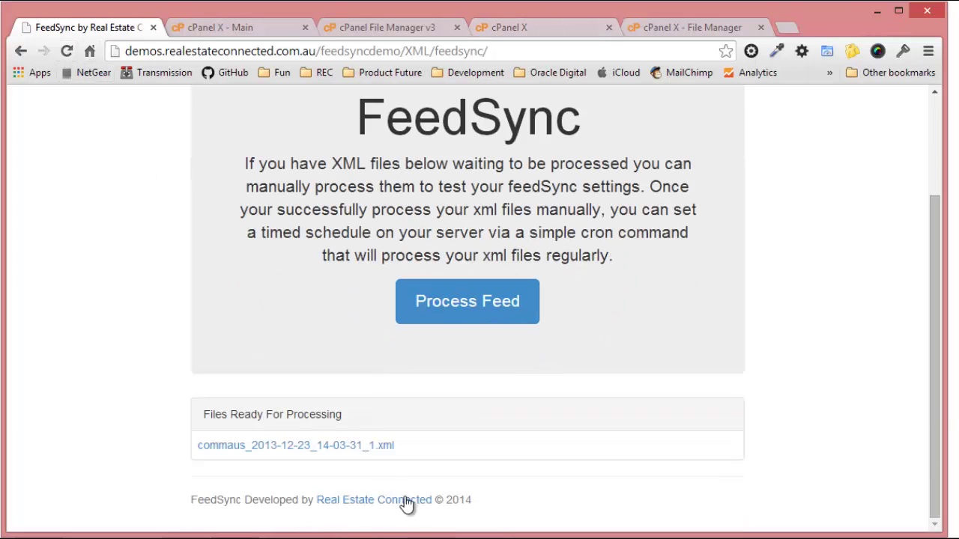
scroll(333, 446, "up", 3)
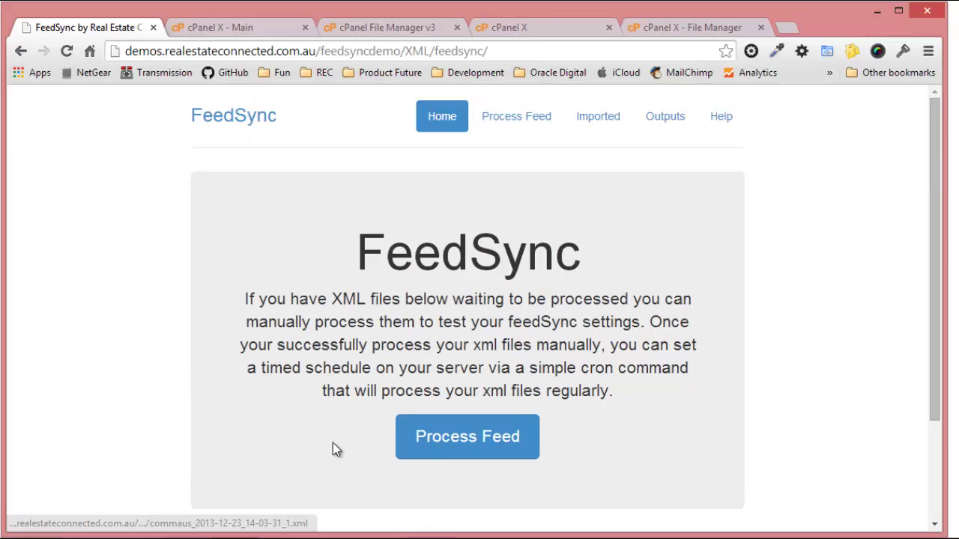
scroll(332, 446, "down", 3)
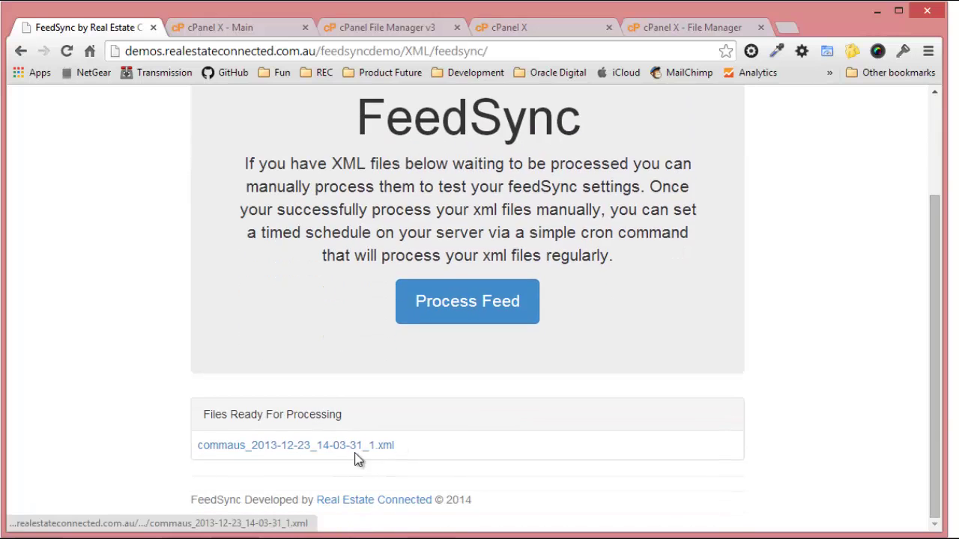
scroll(493, 349, "up", 3)
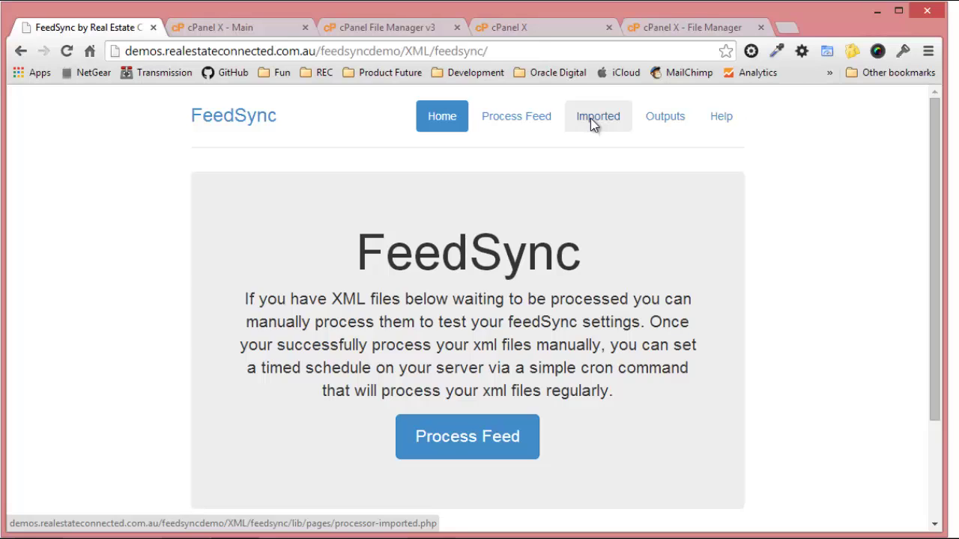
Check that the Imported and Output Files lists are empty, then return to the home page.
left_click(592, 125)
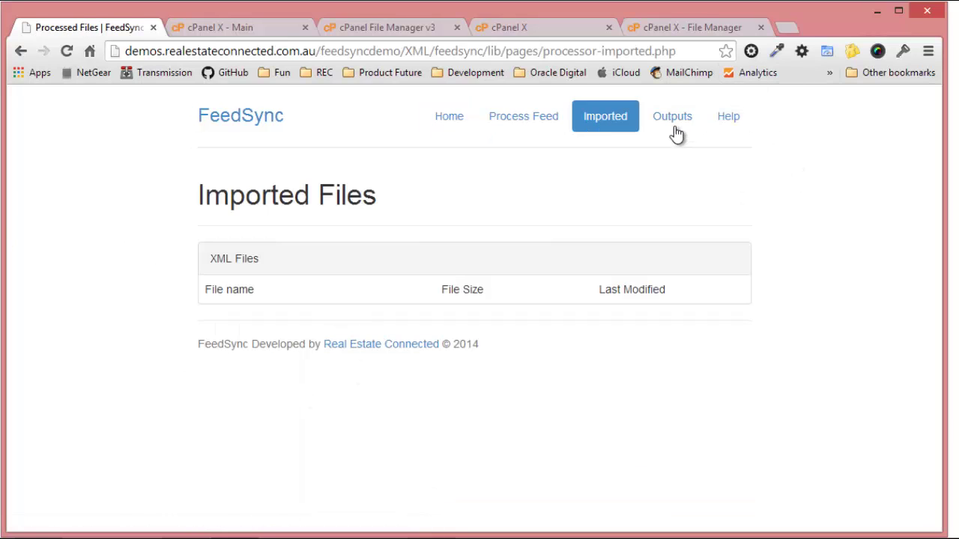
left_click(671, 125)
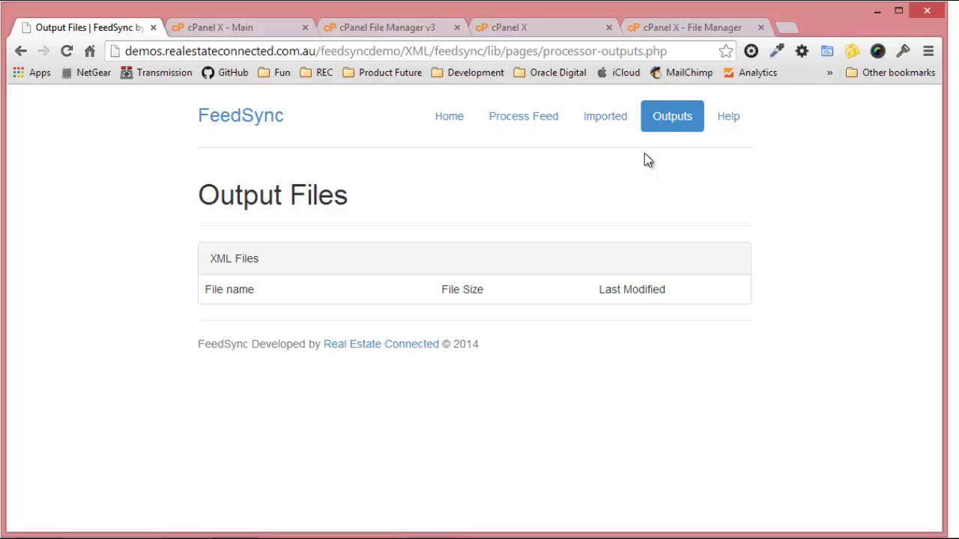
left_click(456, 124)
scroll(484, 379, "down", 2)
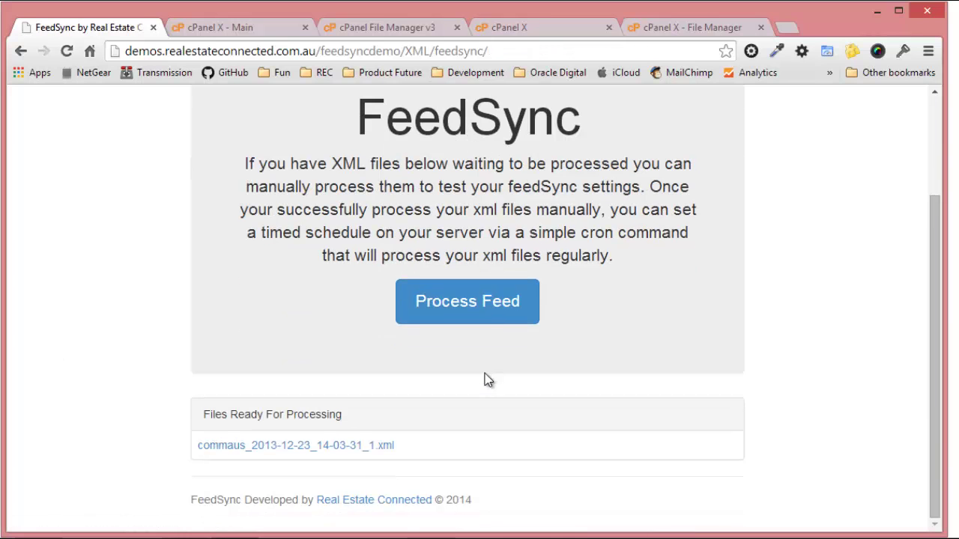
Process commaus_2013-12-23_14-03-31_1.xml, then view it under Imported and the three generated output feeds.
left_click(499, 307)
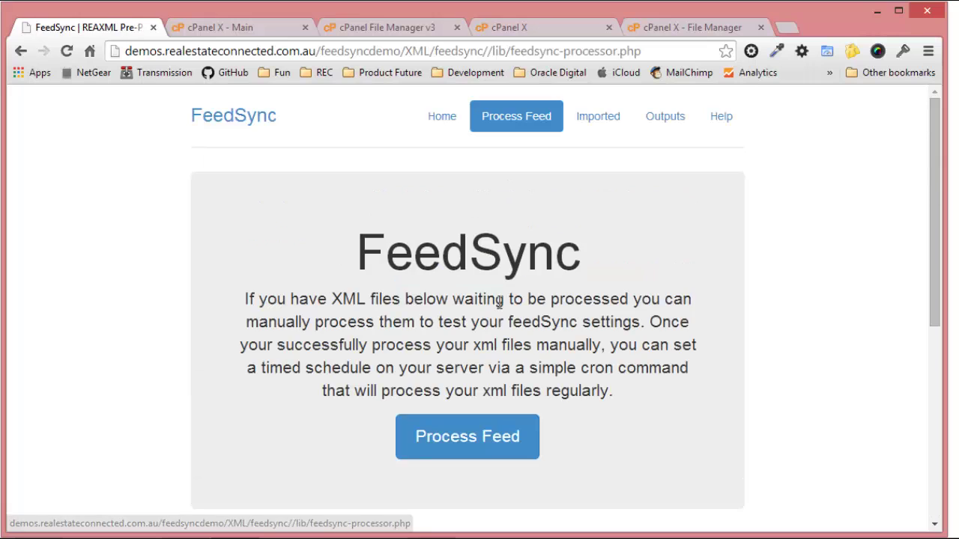
scroll(499, 302, "down", 5)
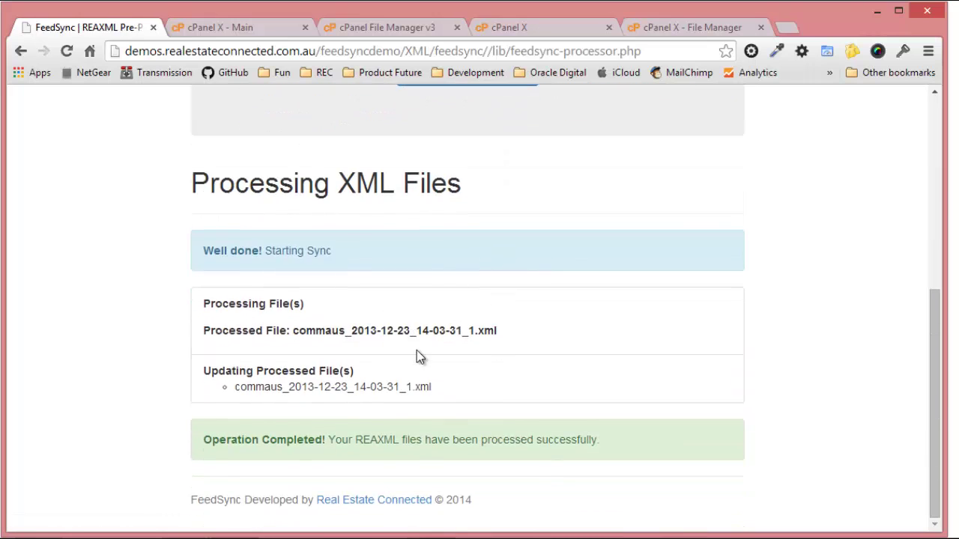
scroll(492, 400, "up", 5)
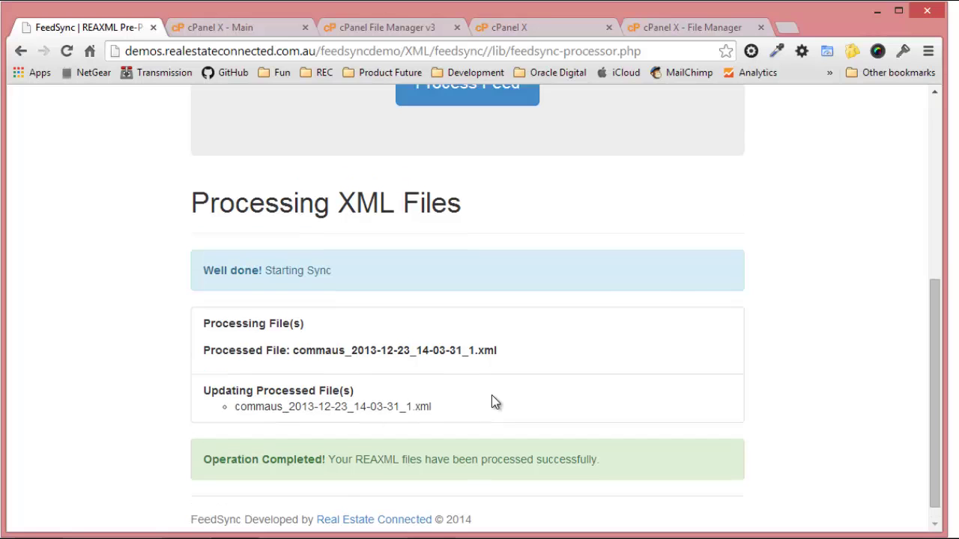
left_click(609, 107)
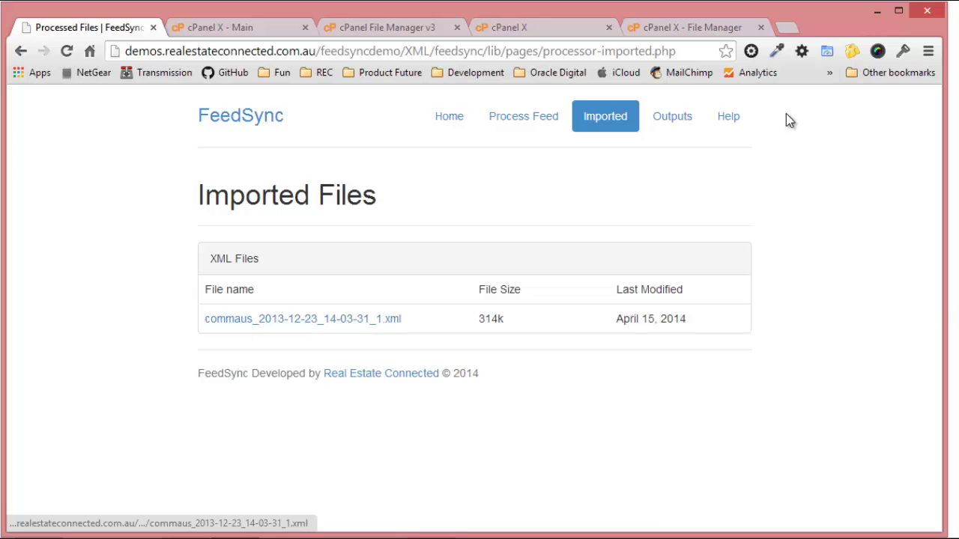
left_click(673, 119)
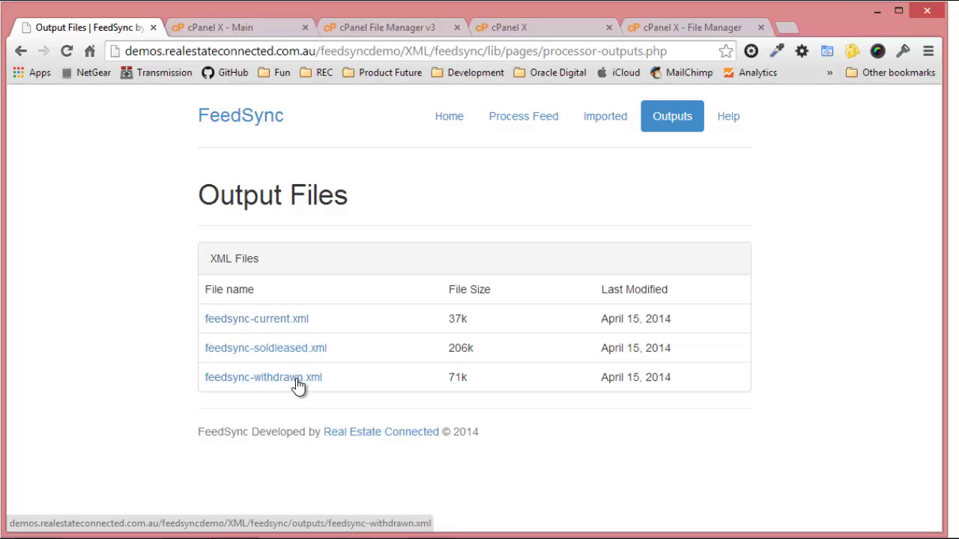
left_click(291, 326)
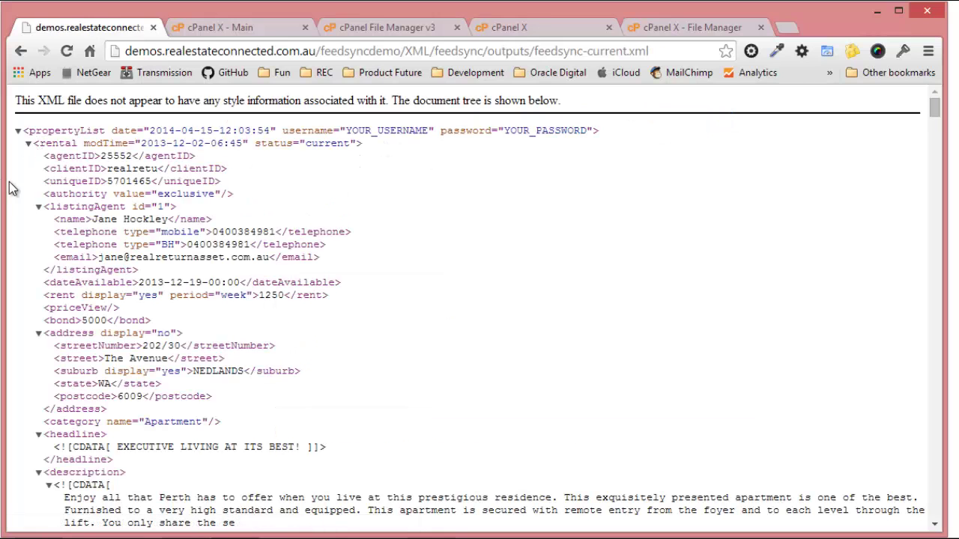
left_click(27, 143)
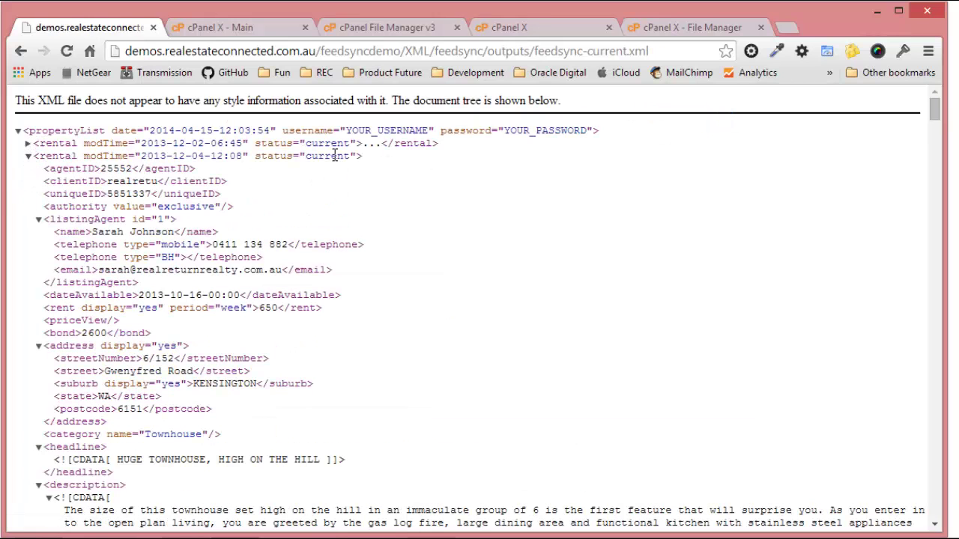
left_click(28, 156)
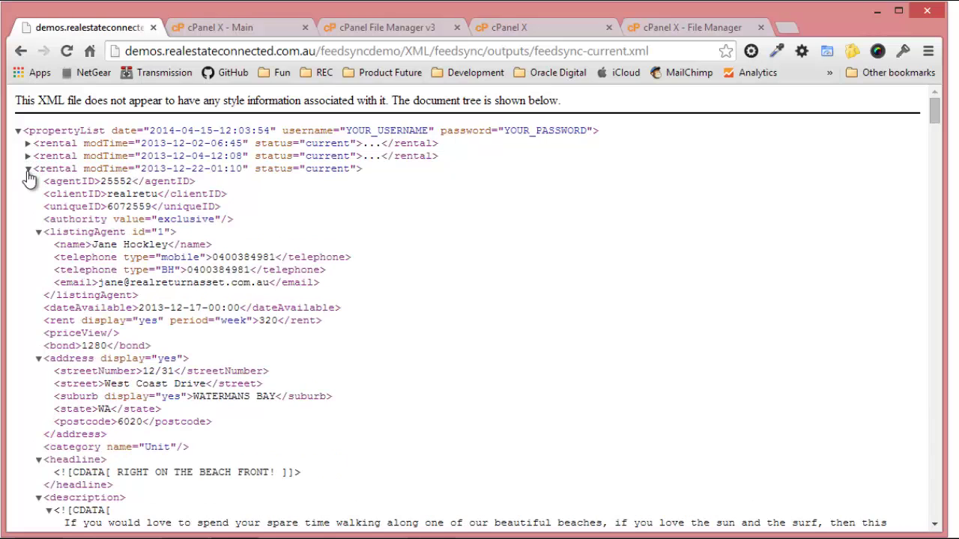
left_click(28, 169)
left_click(27, 181)
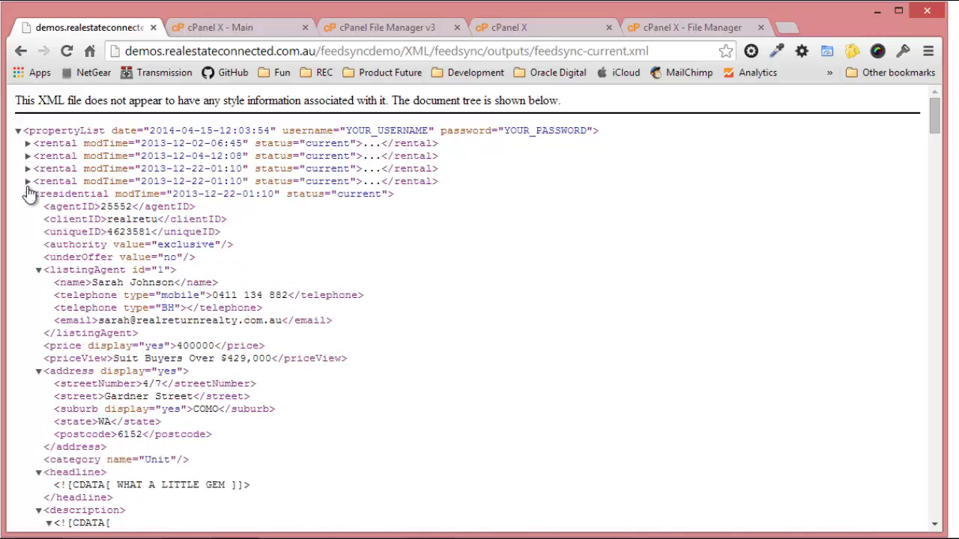
left_click(27, 194)
left_click(27, 207)
left_click(27, 220)
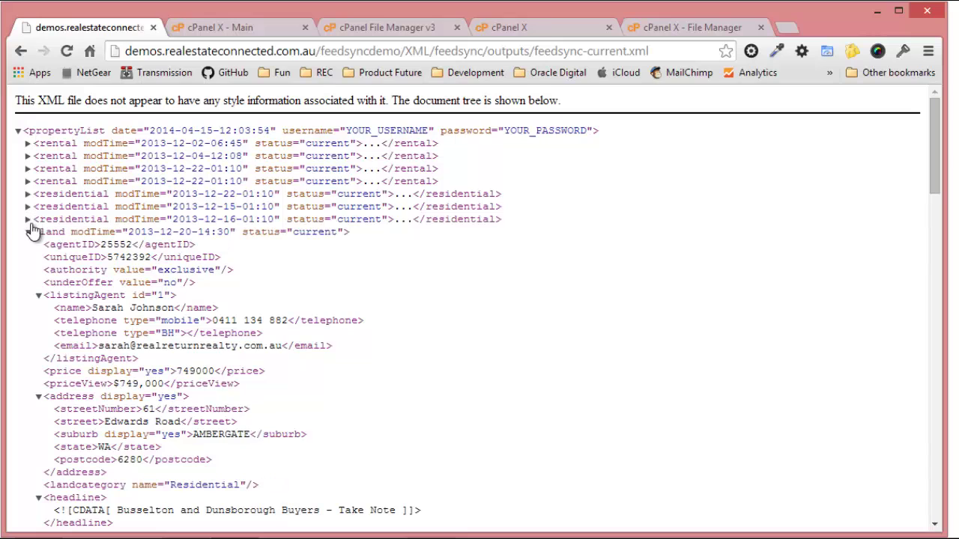
left_click(28, 233)
left_click(27, 245)
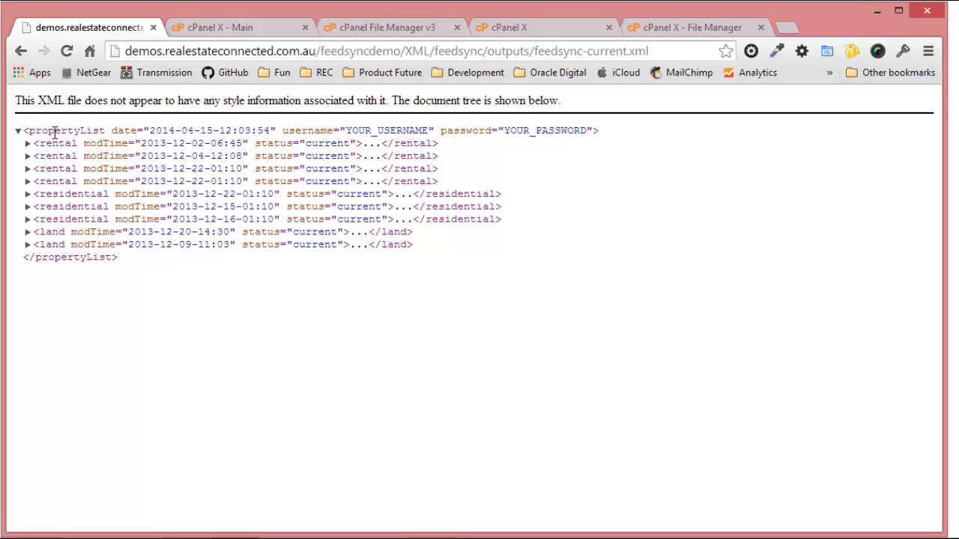
left_click(21, 51)
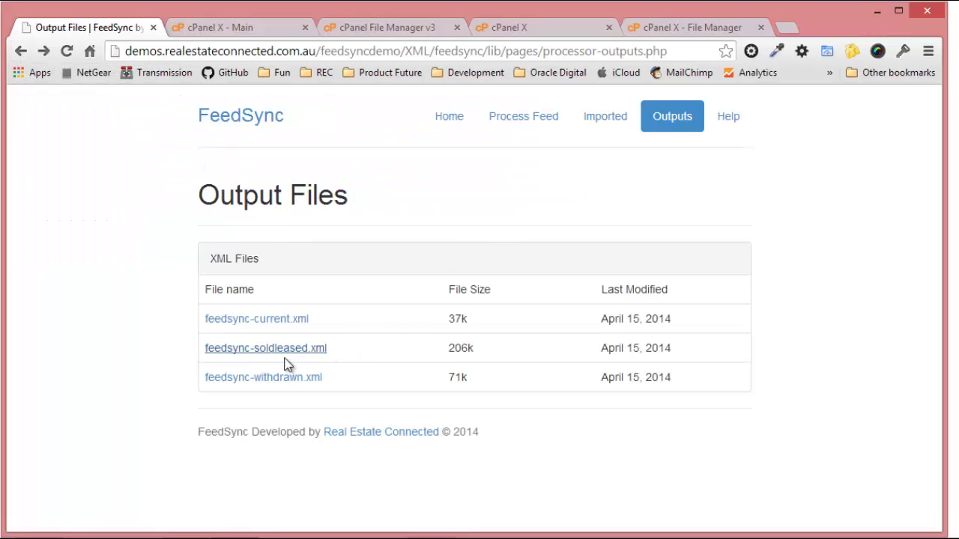
left_click(290, 348)
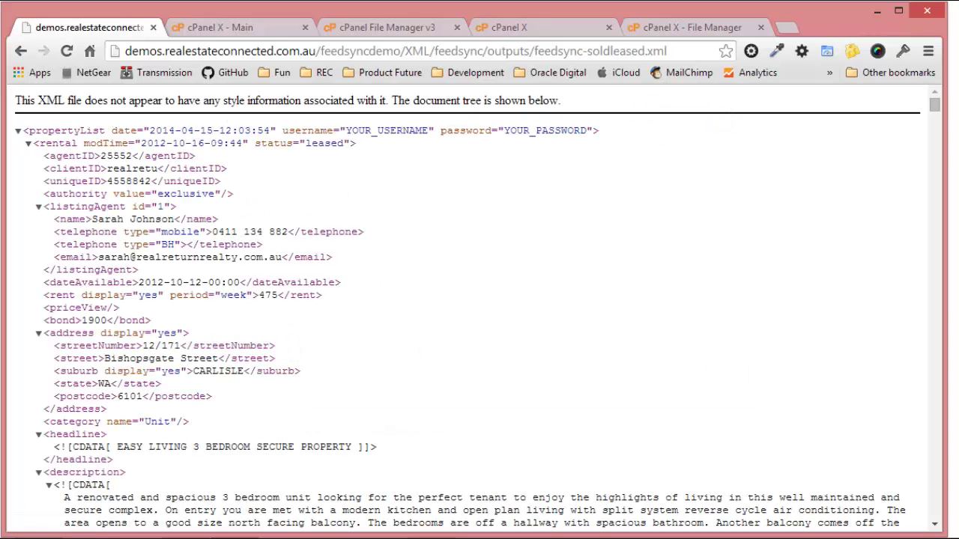
left_click(28, 143)
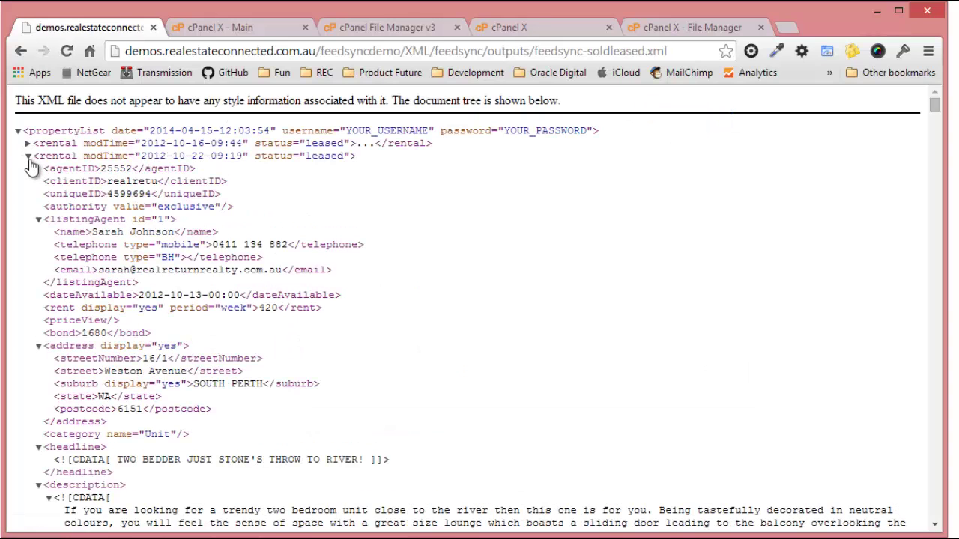
left_click(28, 156)
left_click(27, 169)
left_click(28, 181)
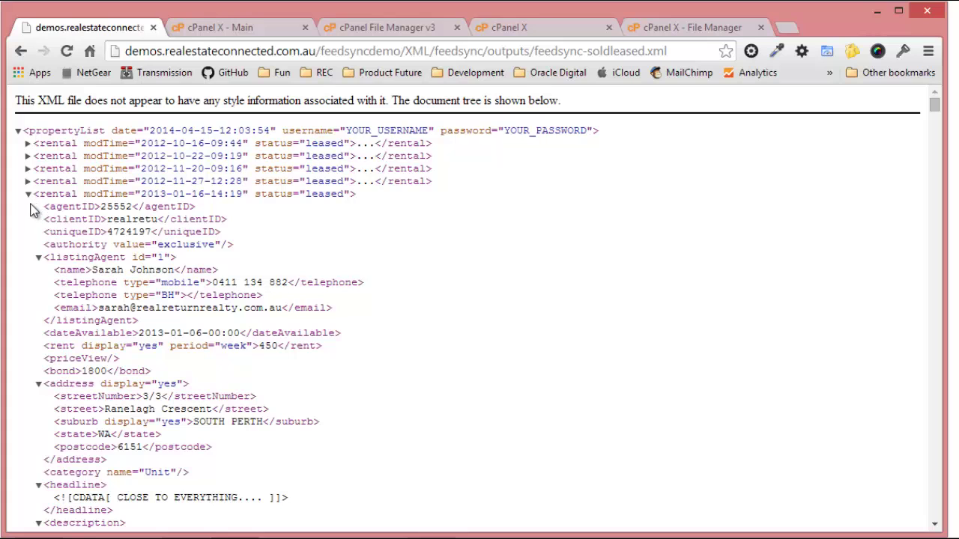
left_click(28, 194)
left_click(28, 207)
left_click(27, 219)
left_click(28, 232)
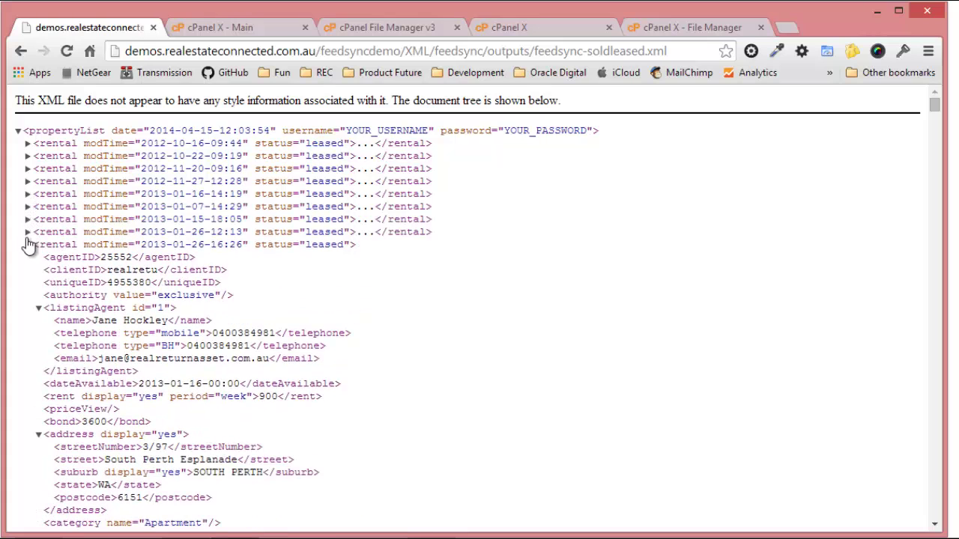
left_click(28, 244)
left_click(28, 257)
left_click(28, 270)
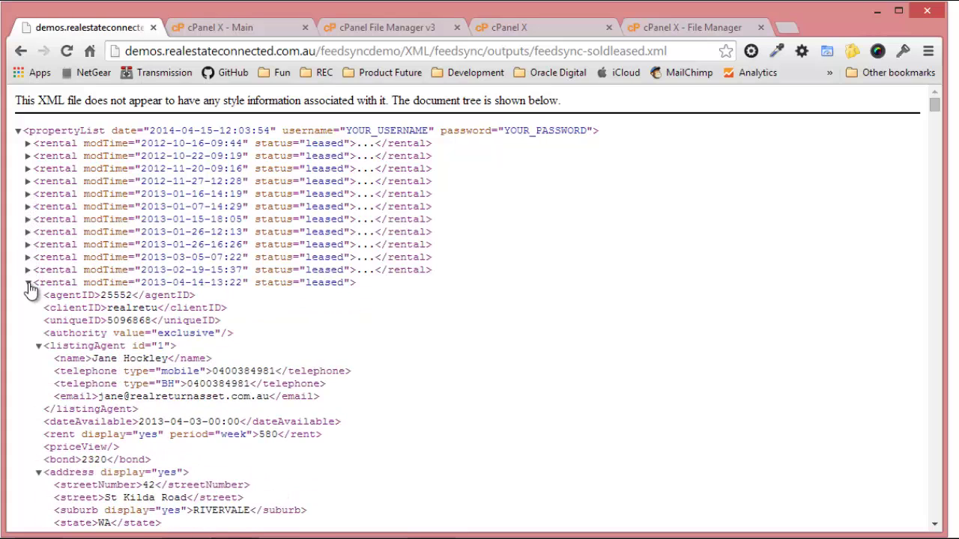
left_click(27, 282)
left_click(28, 295)
left_click(28, 308)
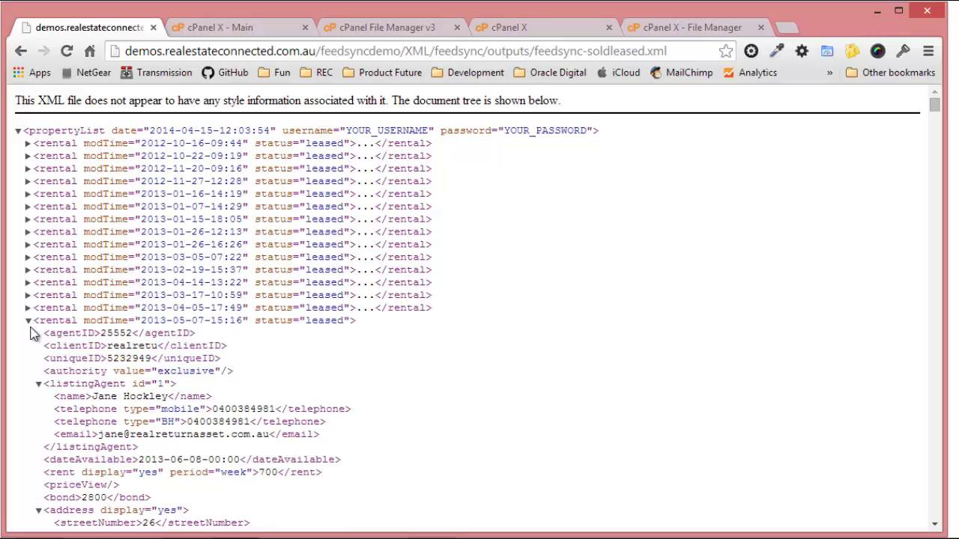
left_click(28, 320)
left_click(28, 334)
left_click(28, 346)
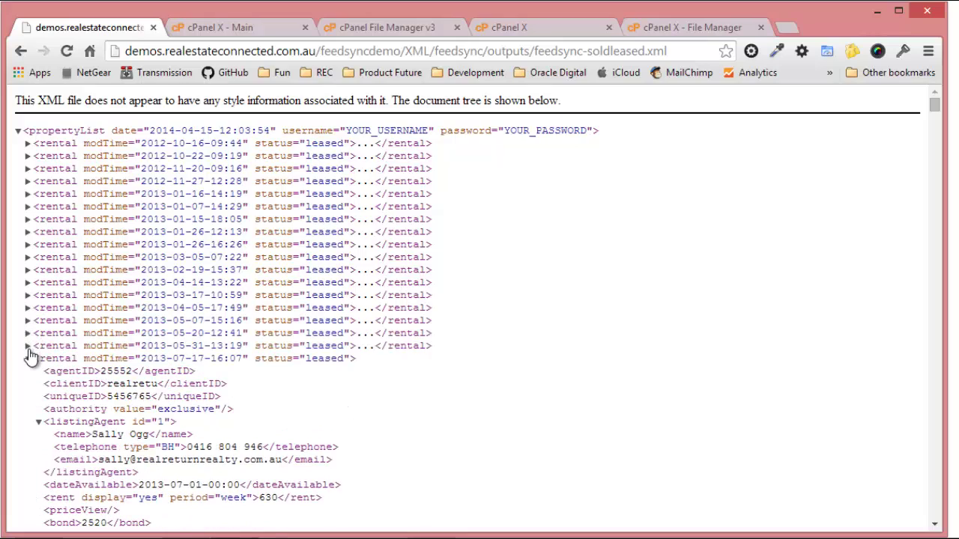
scroll(30, 356, "down", 20)
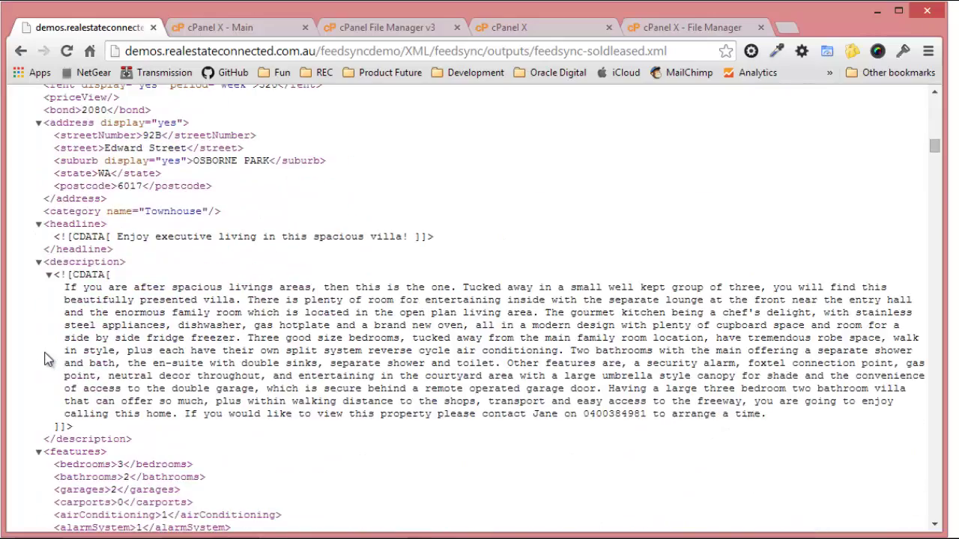
scroll(47, 360, "down", 5)
scroll(64, 279, "down", 6)
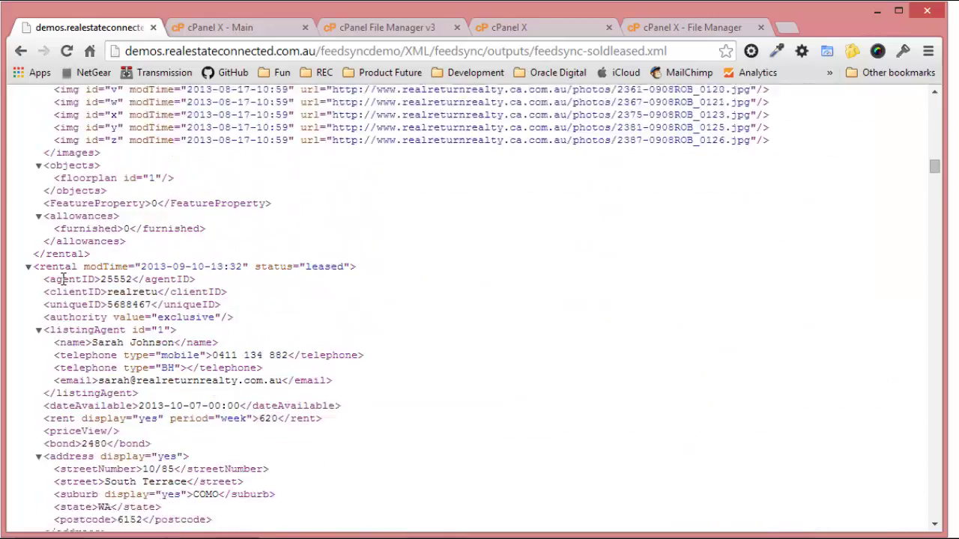
scroll(64, 279, "down", 2)
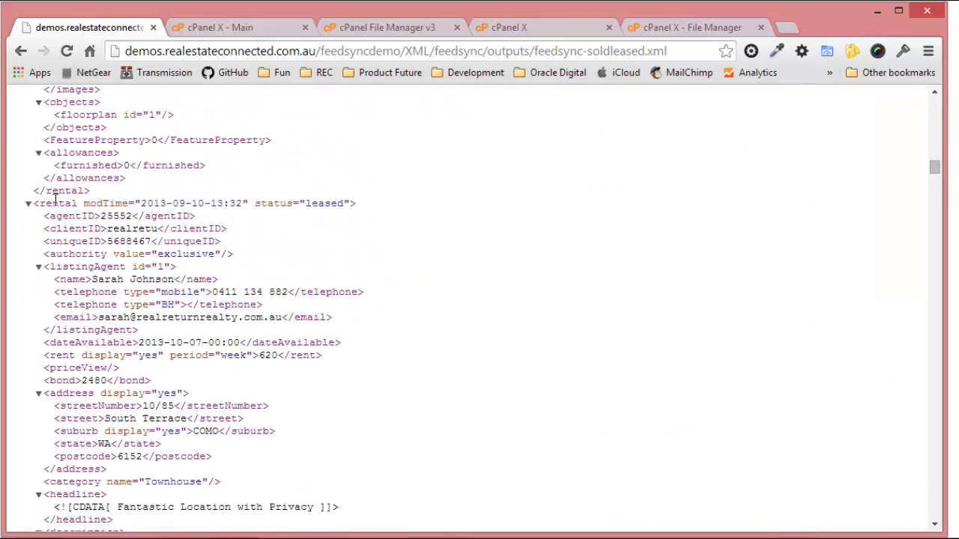
key("ctrl+f")
type("reside")
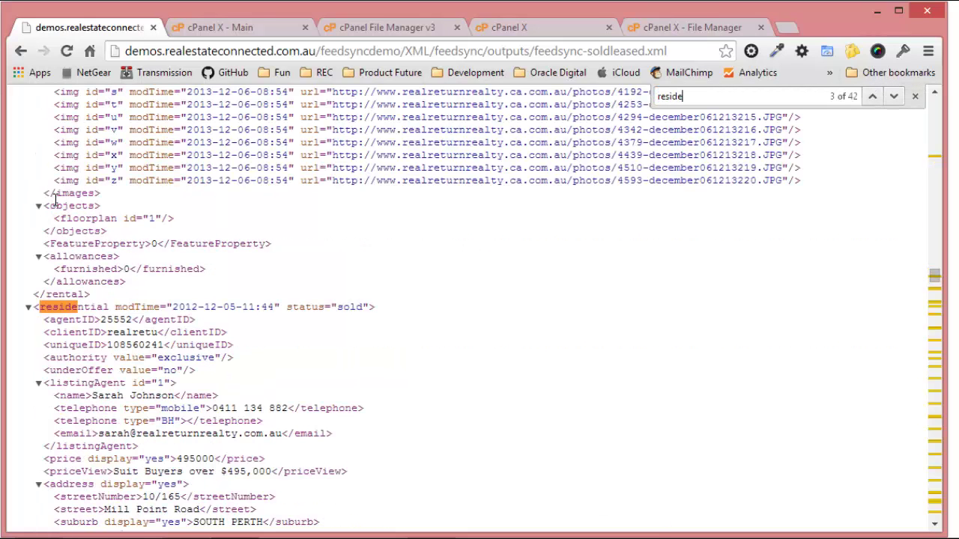
key("Return")
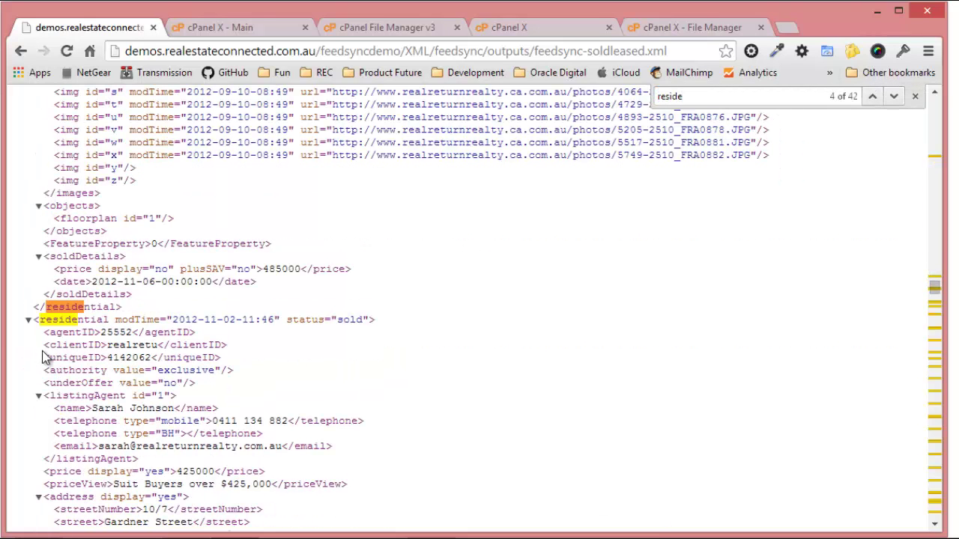
left_click(27, 319)
left_click(28, 332)
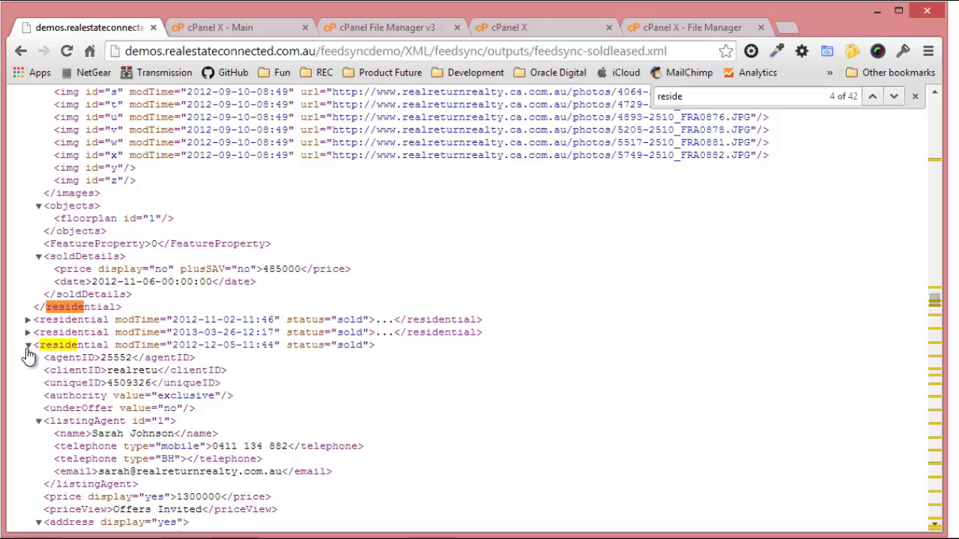
left_click(28, 345)
key("ctrl+f")
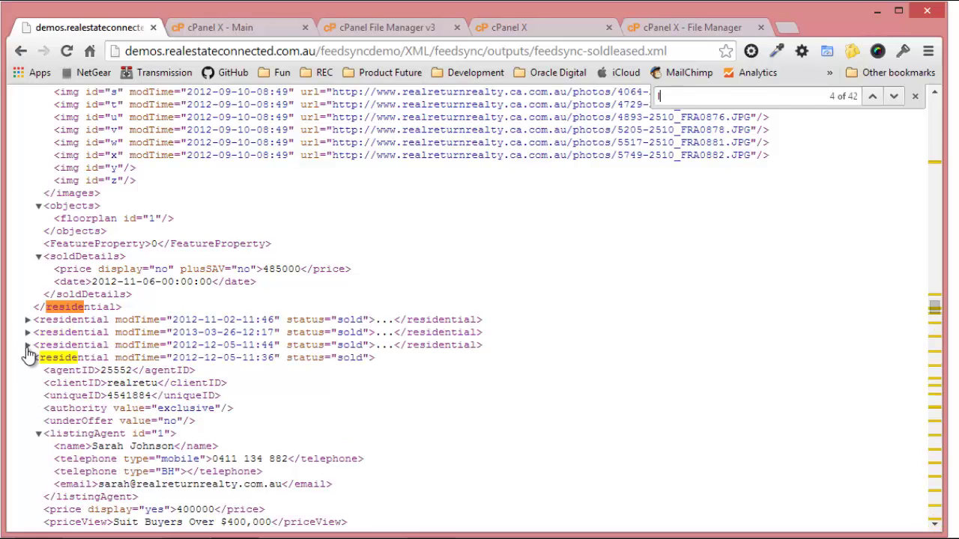
type("land")
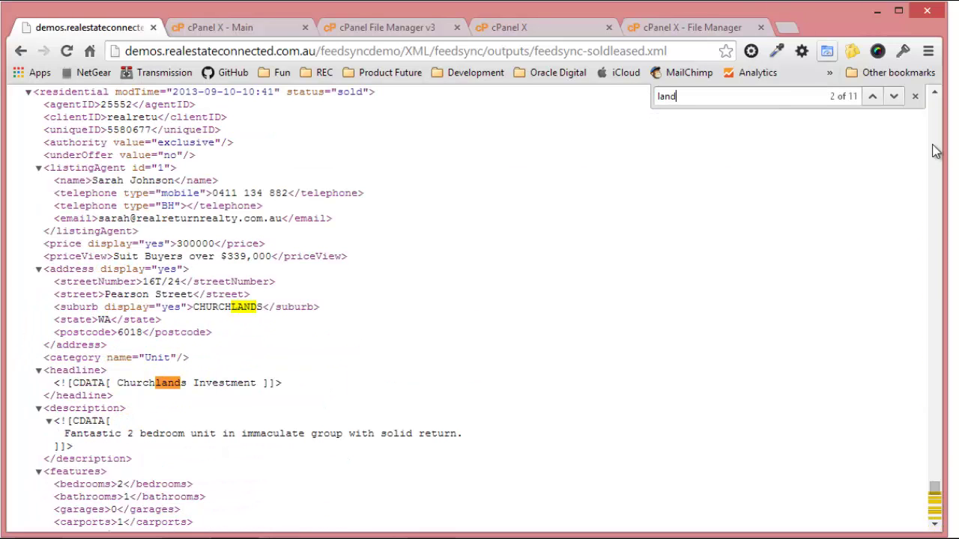
left_click(895, 98)
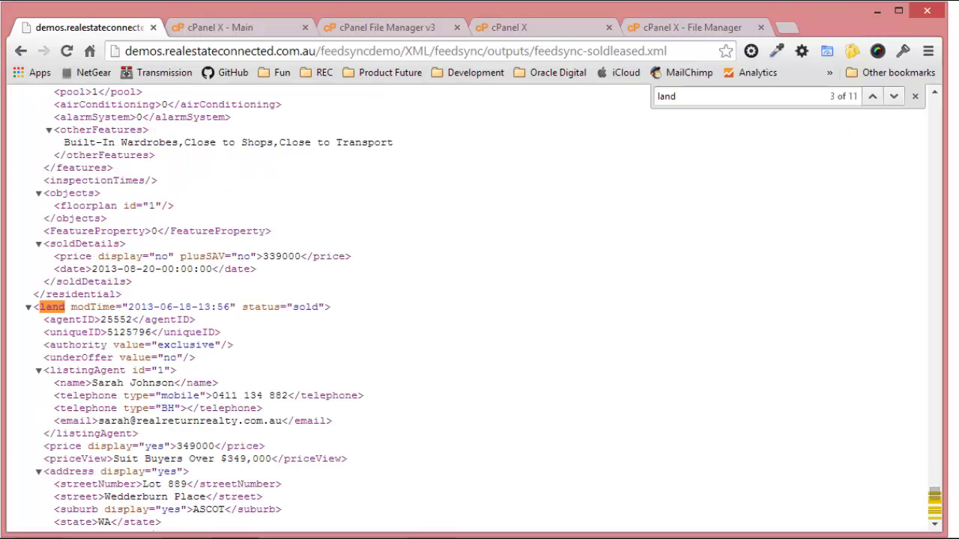
left_click(20, 50)
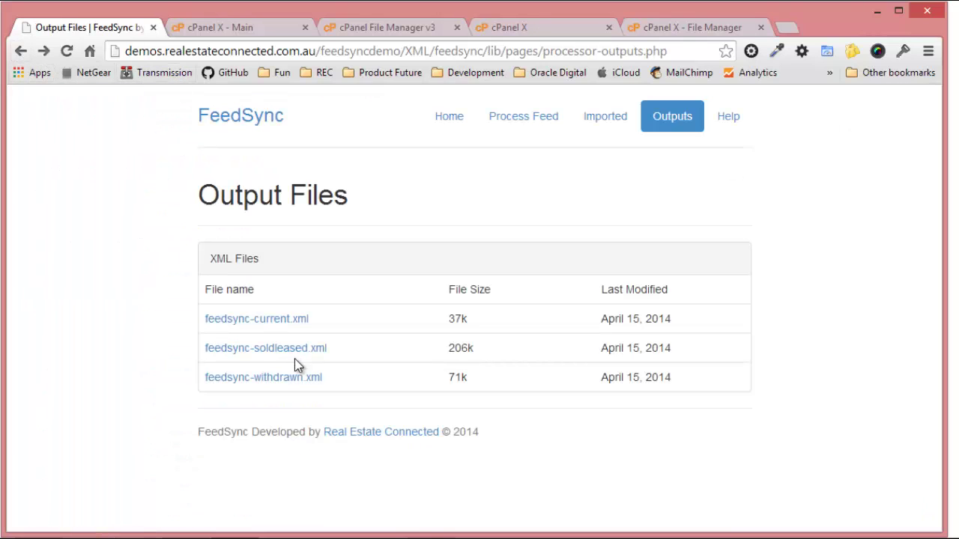
Inspect feedsync-withdrawn.xml, collapsing its four withdrawn rental listings, then go back to Output Files.
left_click(293, 378)
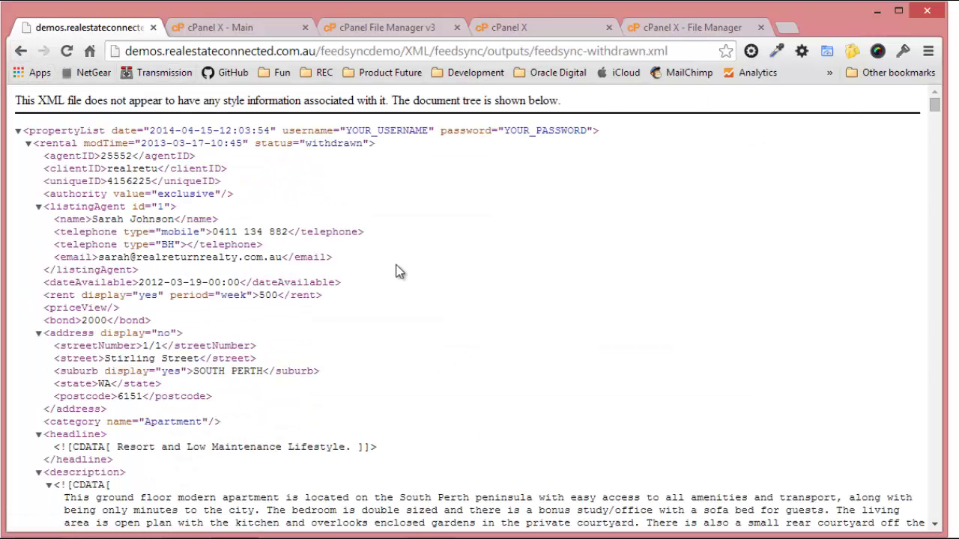
left_click(27, 145)
left_click(27, 156)
left_click(27, 168)
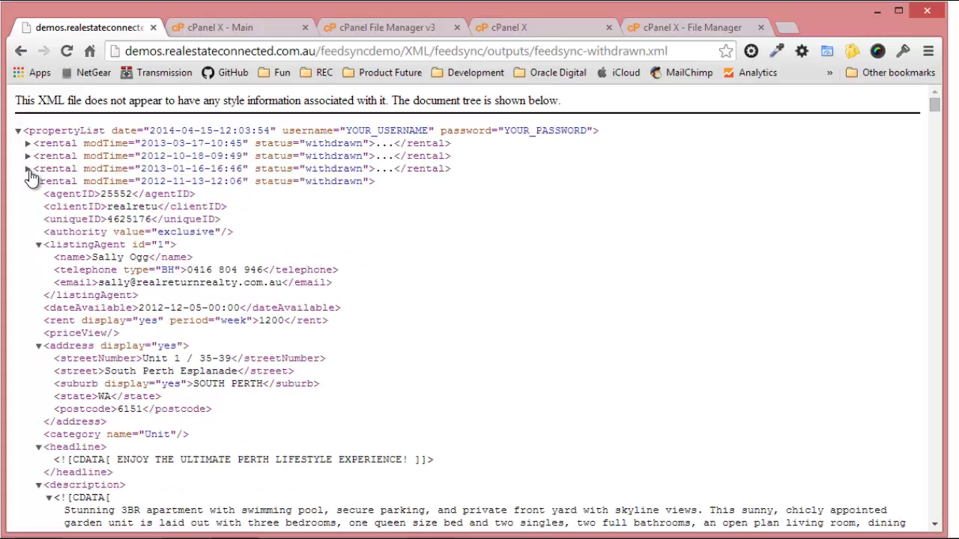
left_click(28, 181)
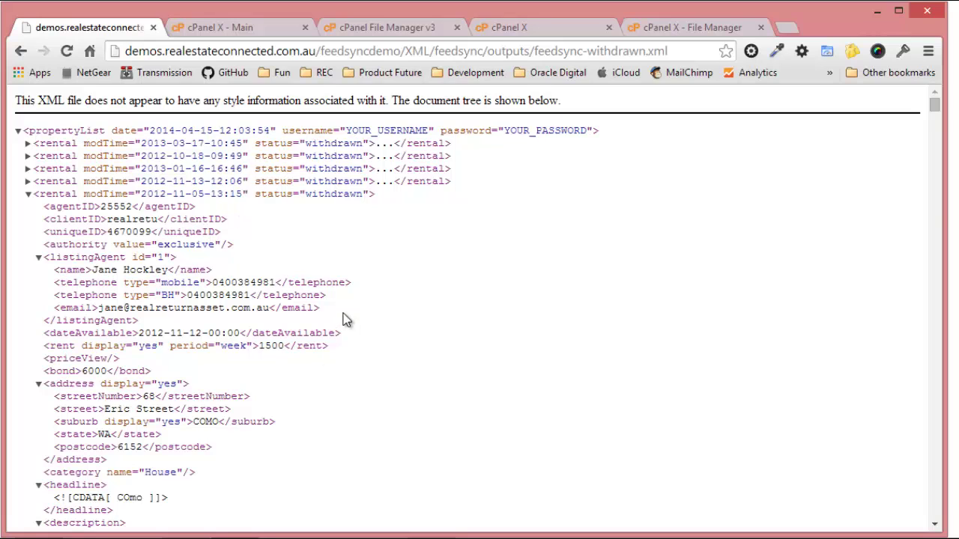
left_click(20, 53)
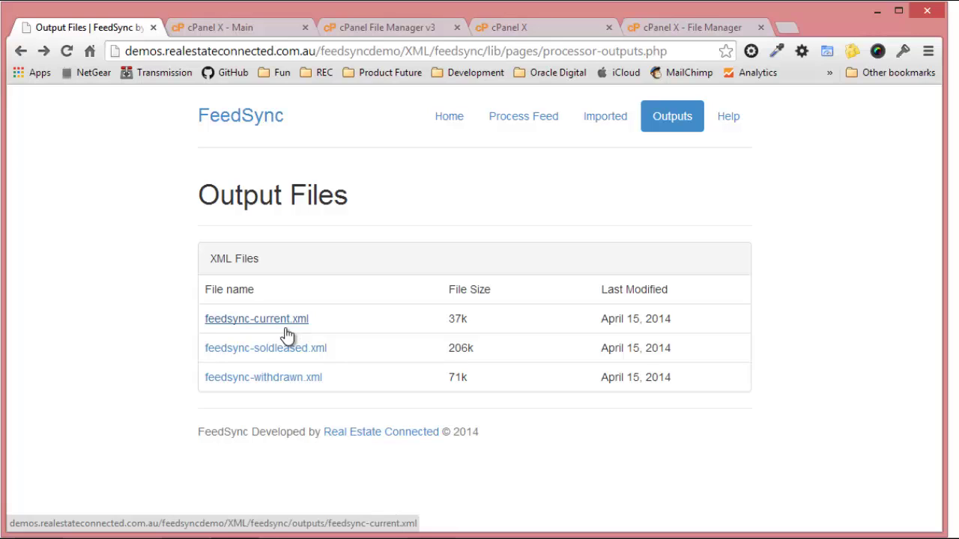
In cPanel File Manager, open the feedsync outputs folder showing the three XML feeds, then minimize Chrome.
left_click(362, 30)
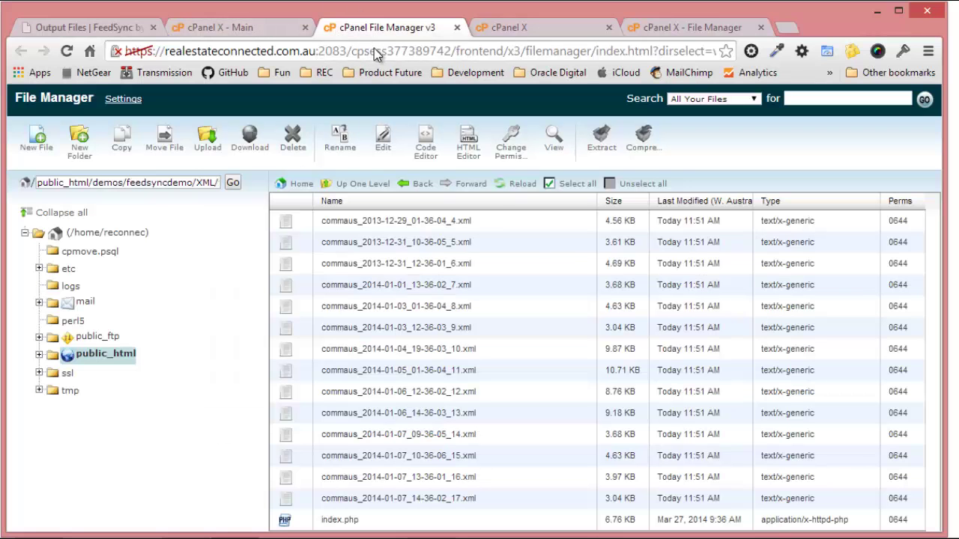
left_click(519, 185)
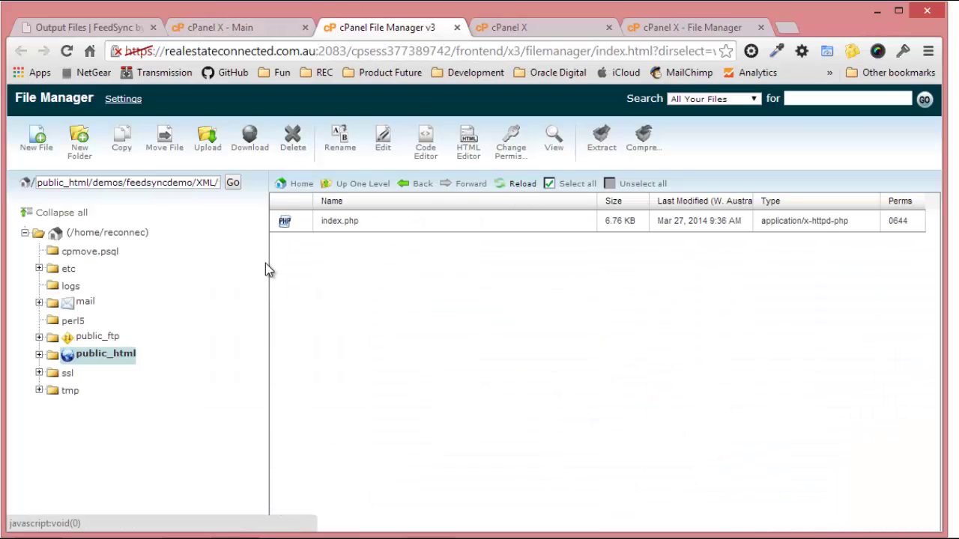
left_click(362, 183)
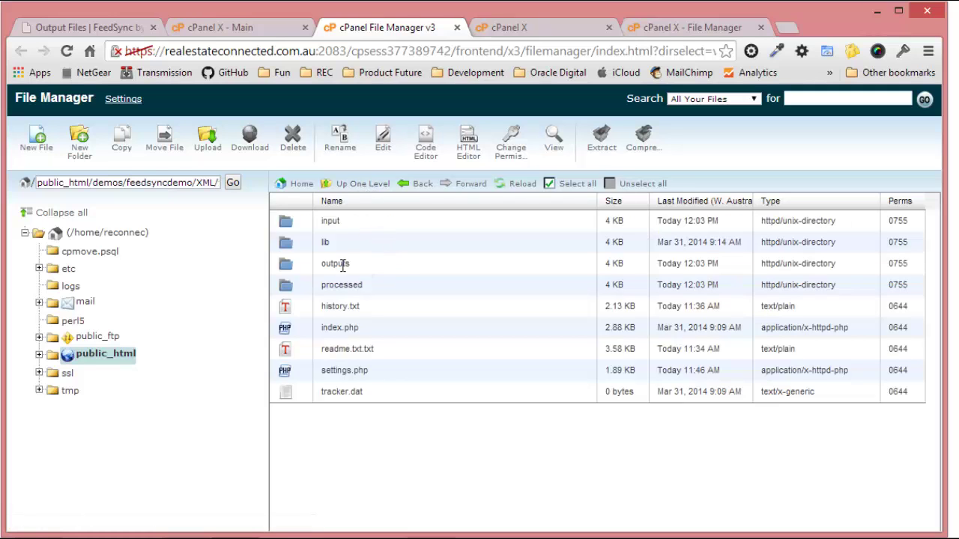
double_click(308, 264)
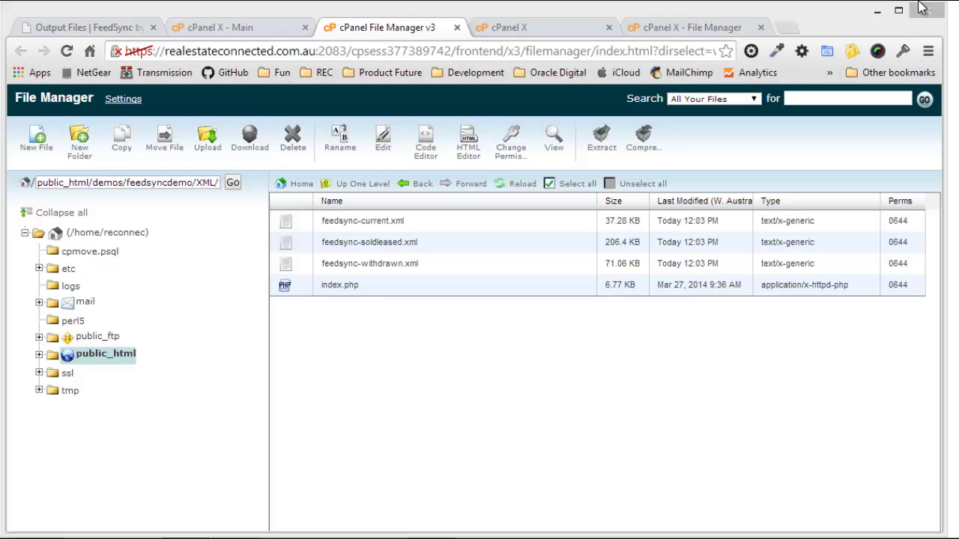
left_click(878, 11)
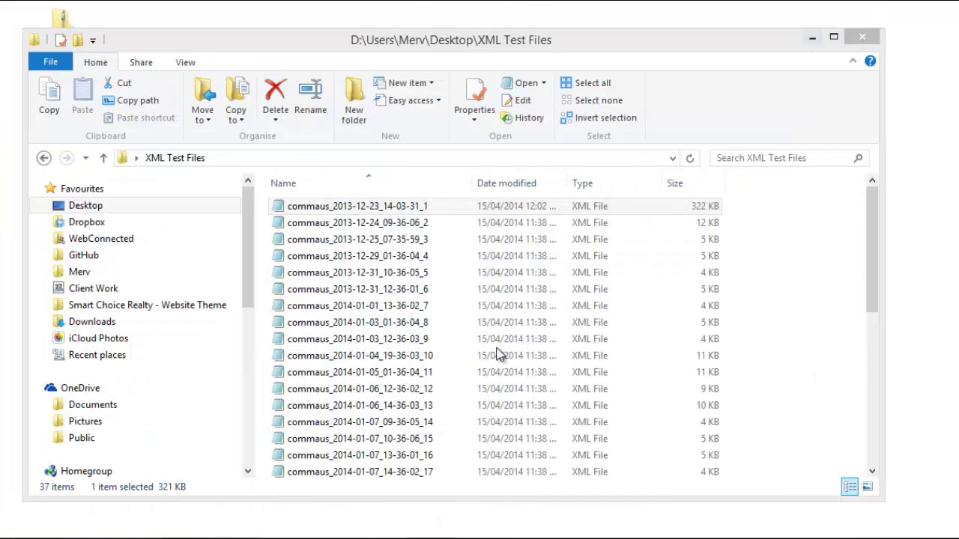
Create a new folder named outputs in XML Test Files and open it.
right_click(776, 298)
mouse_move(808, 491)
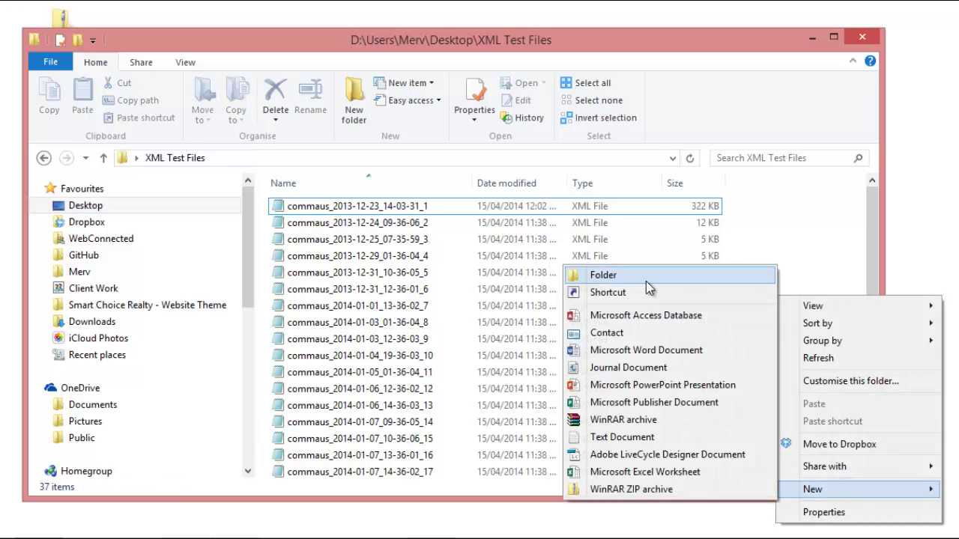
left_click(646, 282)
type("outpu")
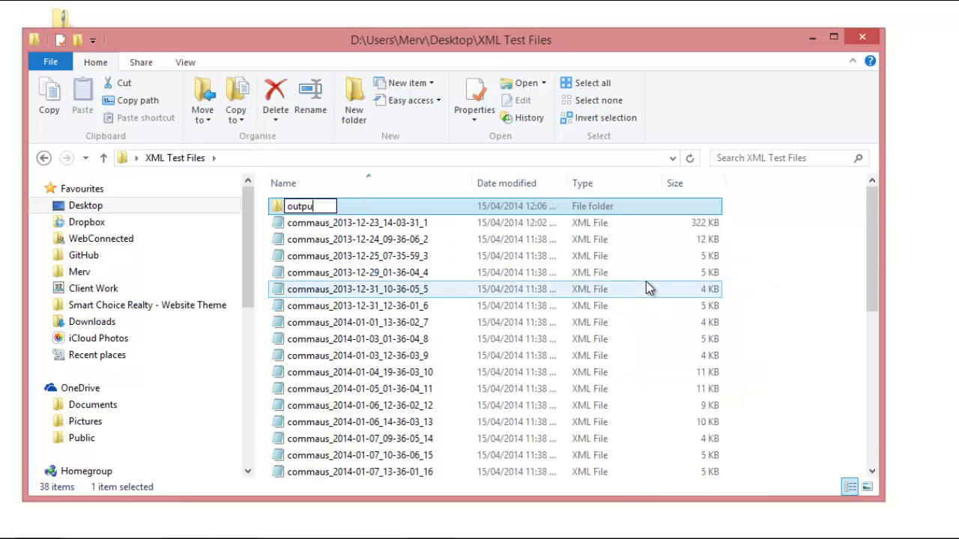
type("ts")
key("Return")
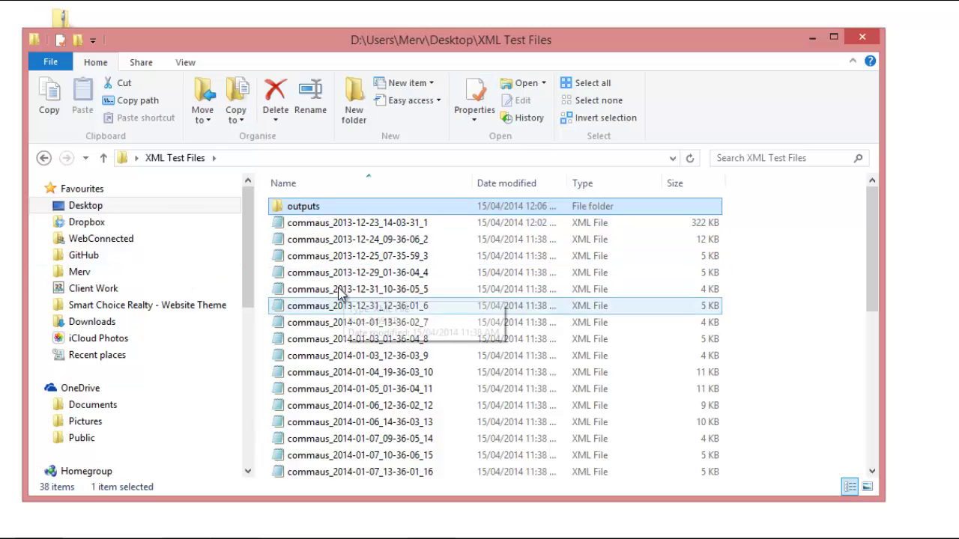
double_click(313, 212)
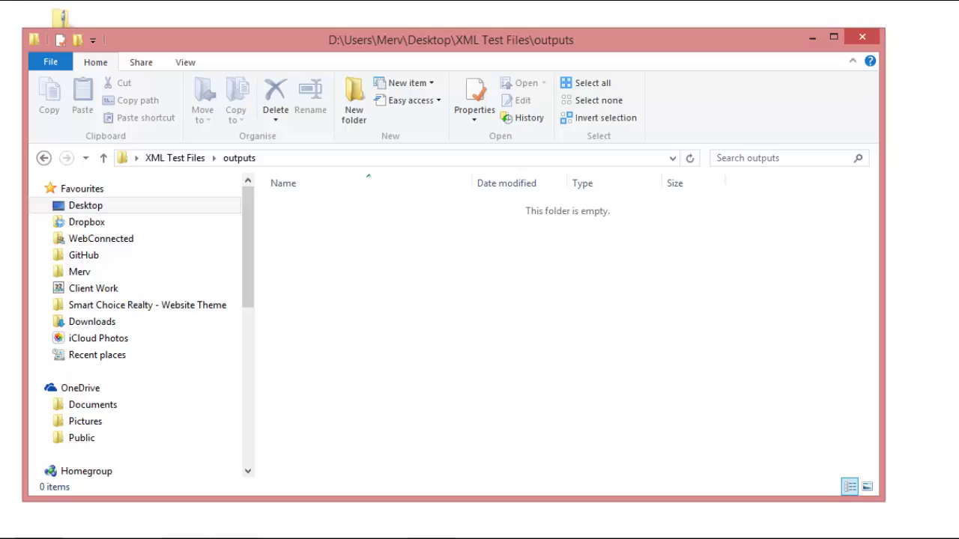
Begin renaming feedsync-current by appending -test to its name.
key("alt+Tab")
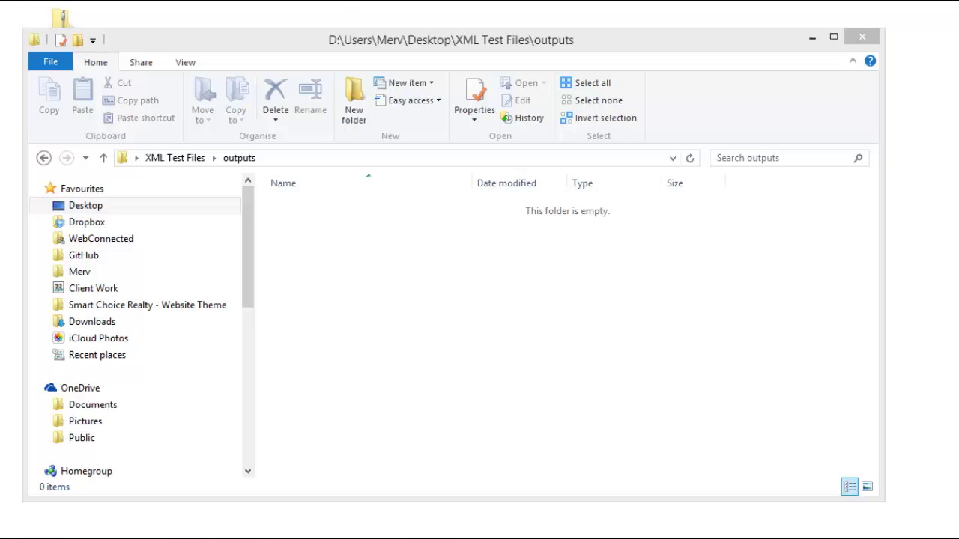
left_click(462, 322)
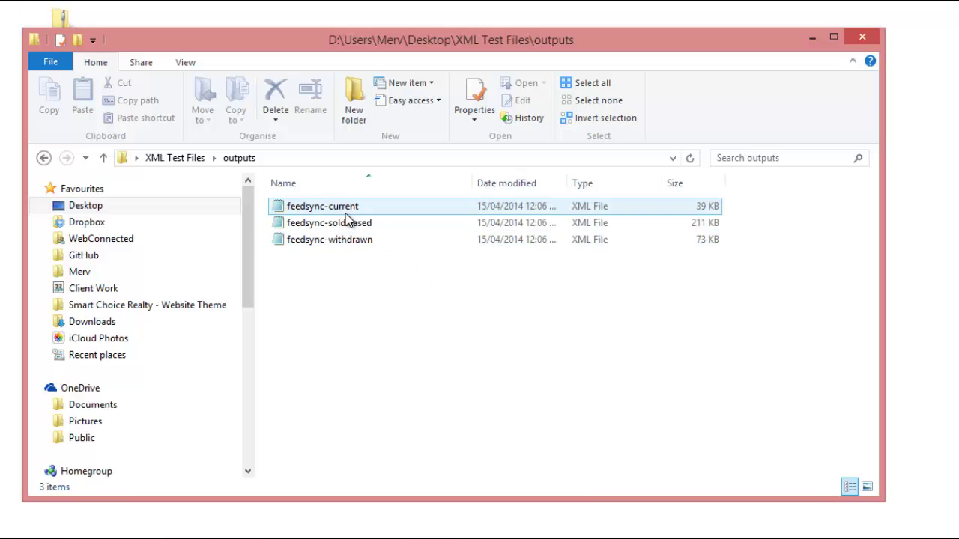
left_click(364, 211)
left_click(358, 209)
key("End")
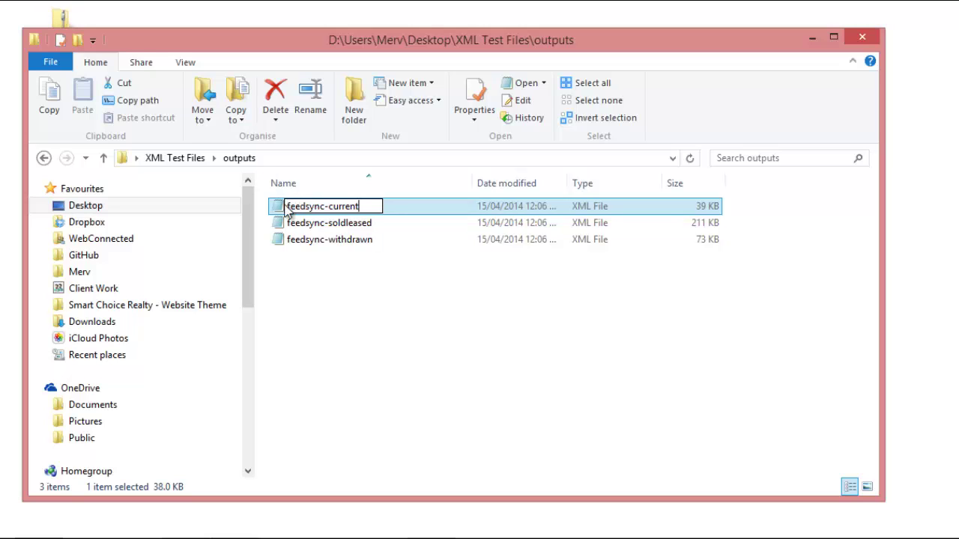
type("-test")
Rename the files to feedsync-soldleased-test-14 and feedsync-current-test-14.
left_click(371, 224)
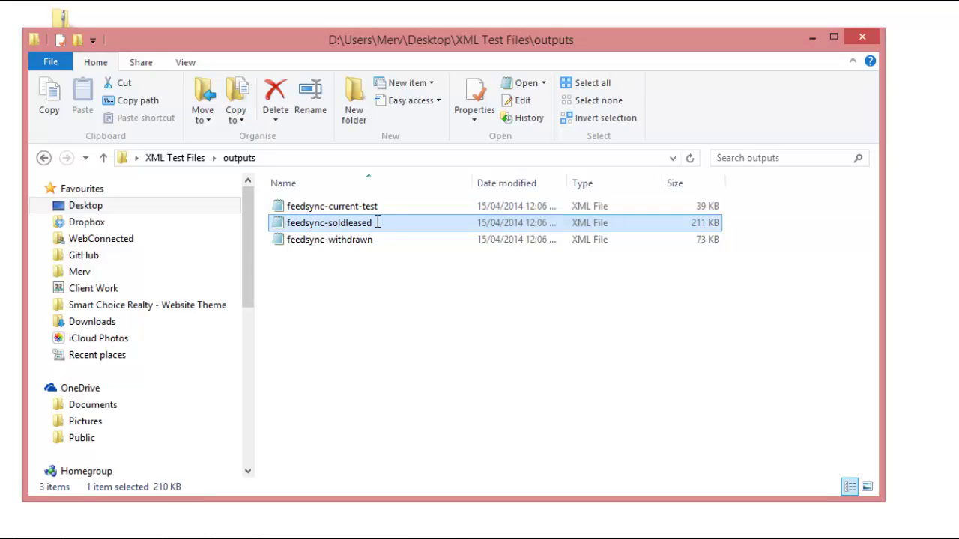
left_click(377, 223)
left_click(382, 229)
type("e")
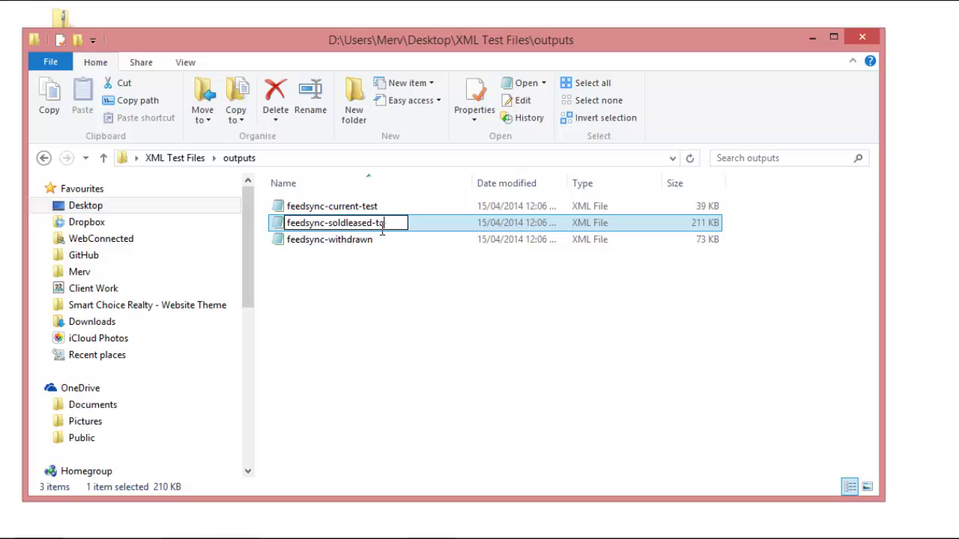
type("st-14")
left_click(365, 211)
left_click(364, 208)
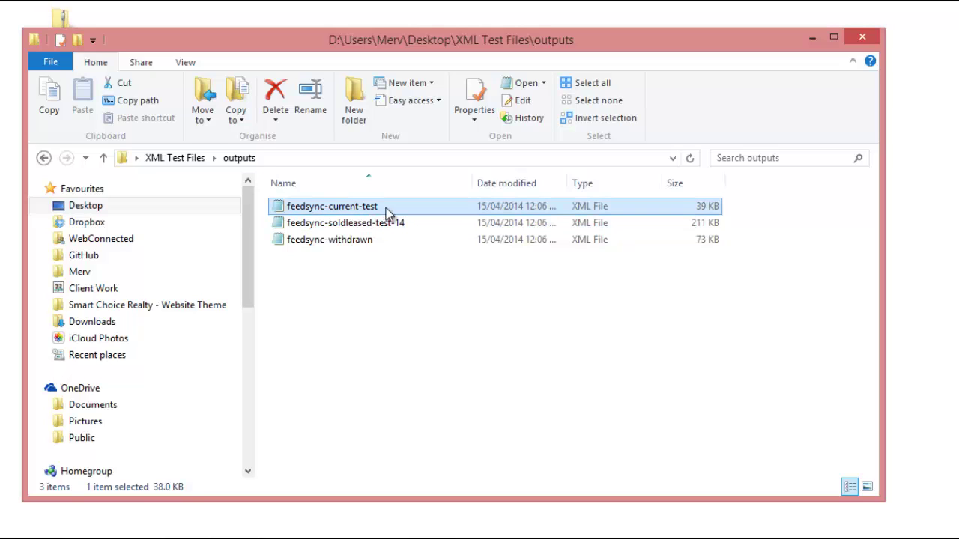
left_click(385, 206)
type("-14")
key("Return")
Open the feedsync input folder and upload feedsync-current-test-14.xml from the local outputs folder.
left_click(185, 538)
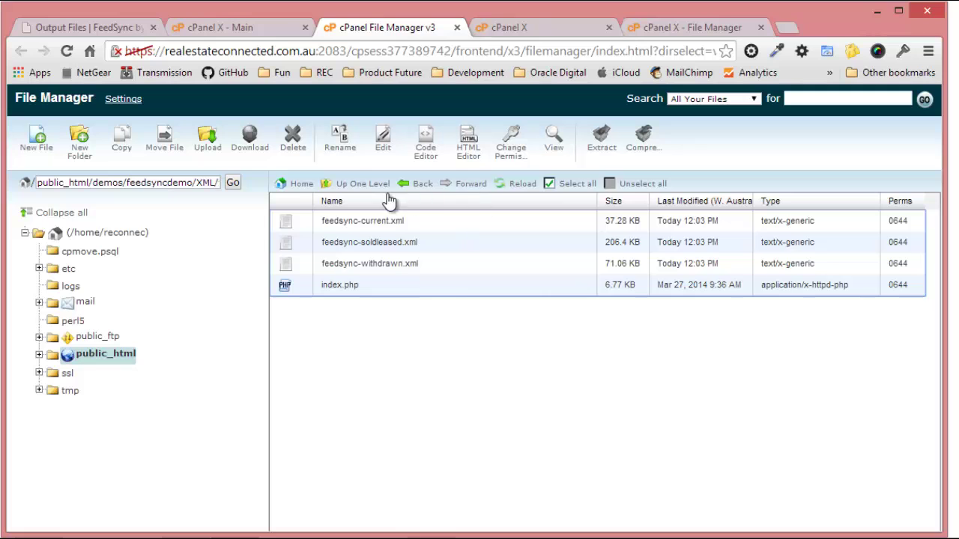
left_click(352, 189)
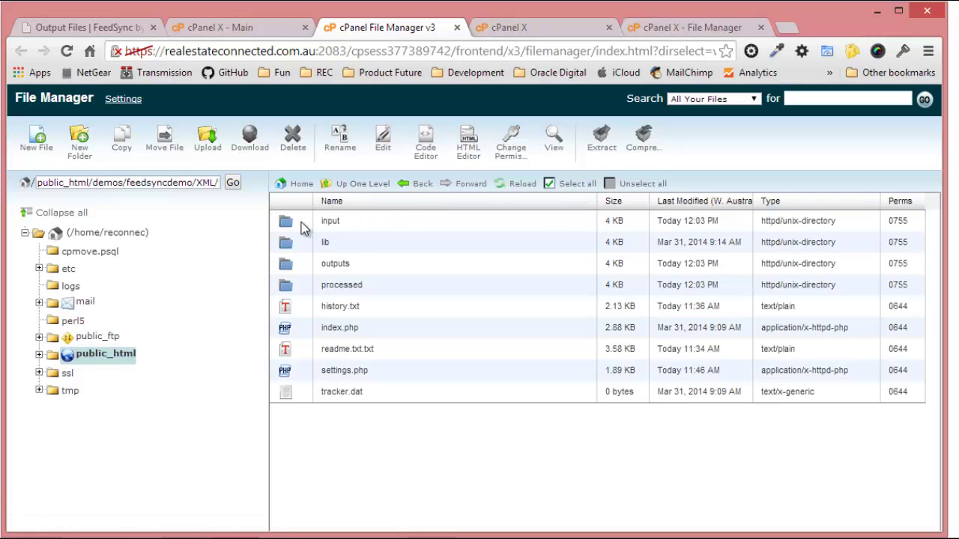
double_click(303, 221)
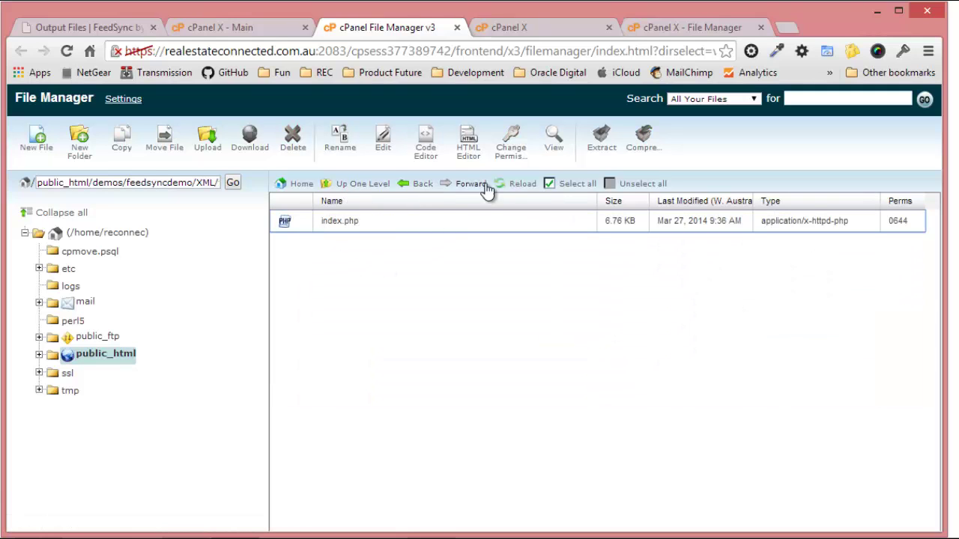
left_click(223, 157)
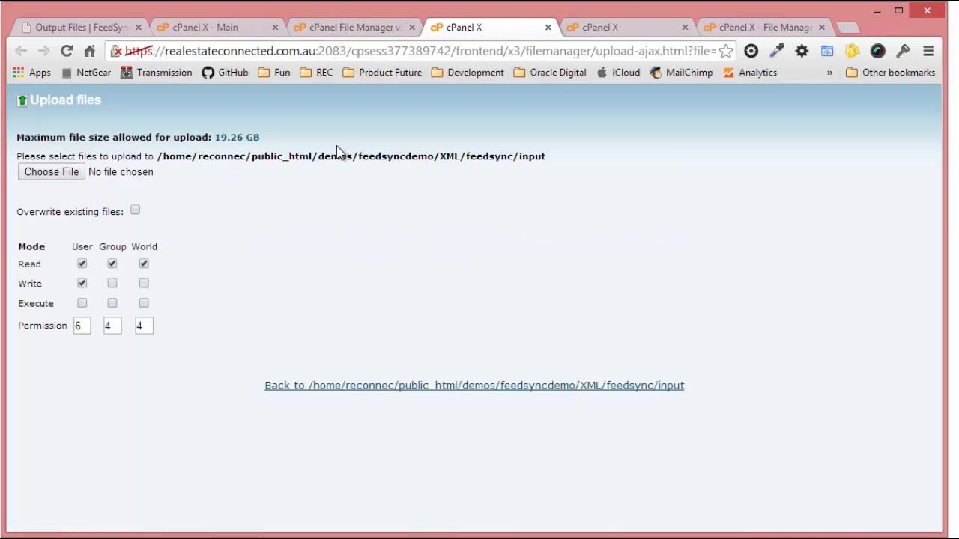
left_click(64, 178)
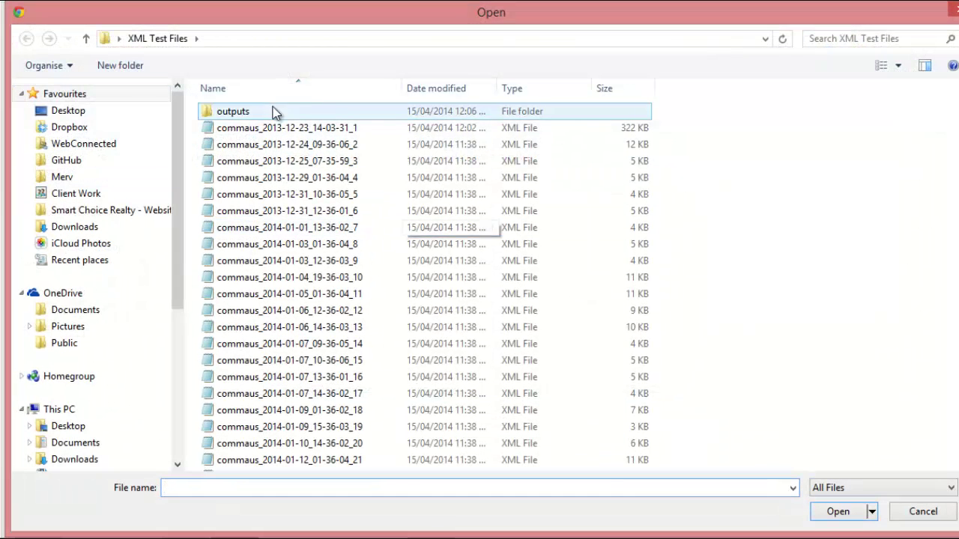
left_click(289, 114)
double_click(289, 113)
left_click(303, 115)
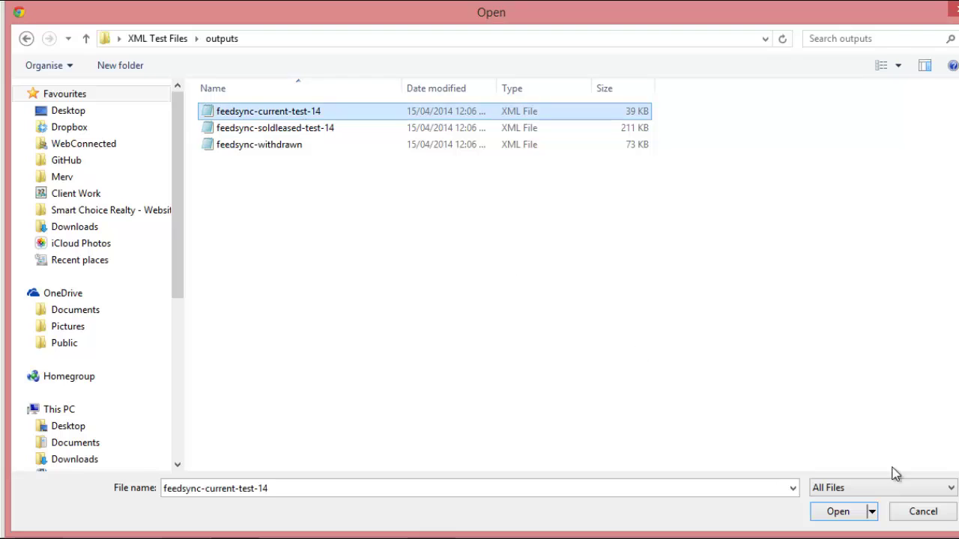
left_click(850, 515)
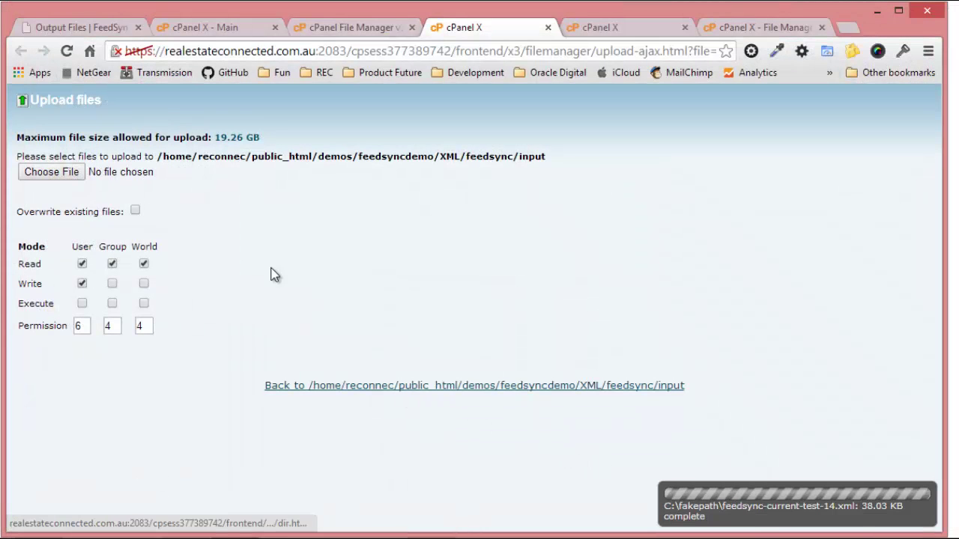
Upload feedsync-soldleased-test-14.xml and refresh the input folder listing.
left_click(67, 183)
left_click(332, 128)
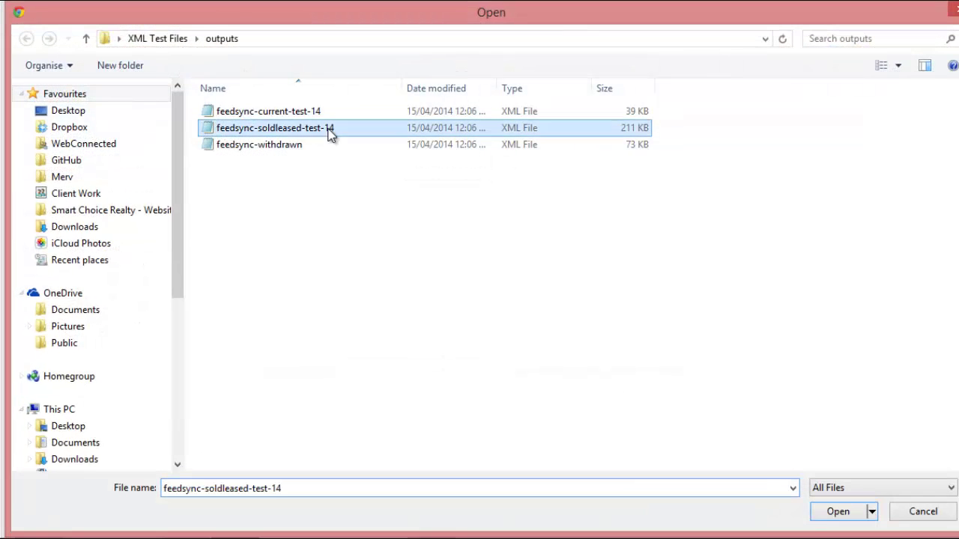
left_click(843, 516)
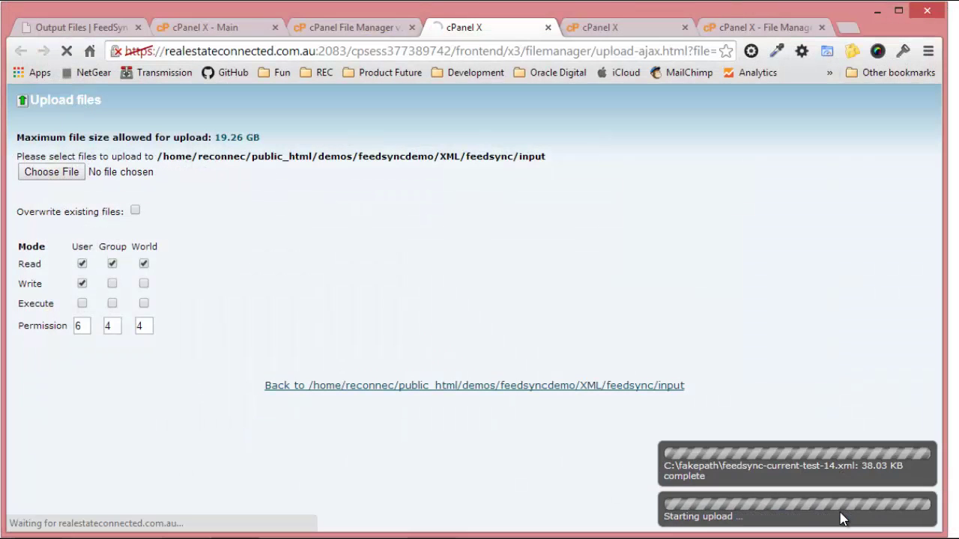
left_click(361, 29)
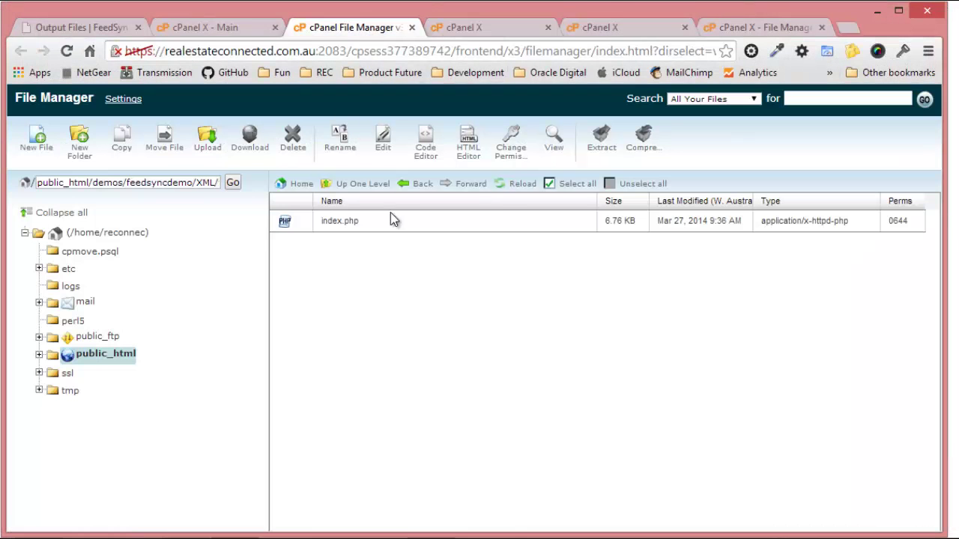
left_click(524, 185)
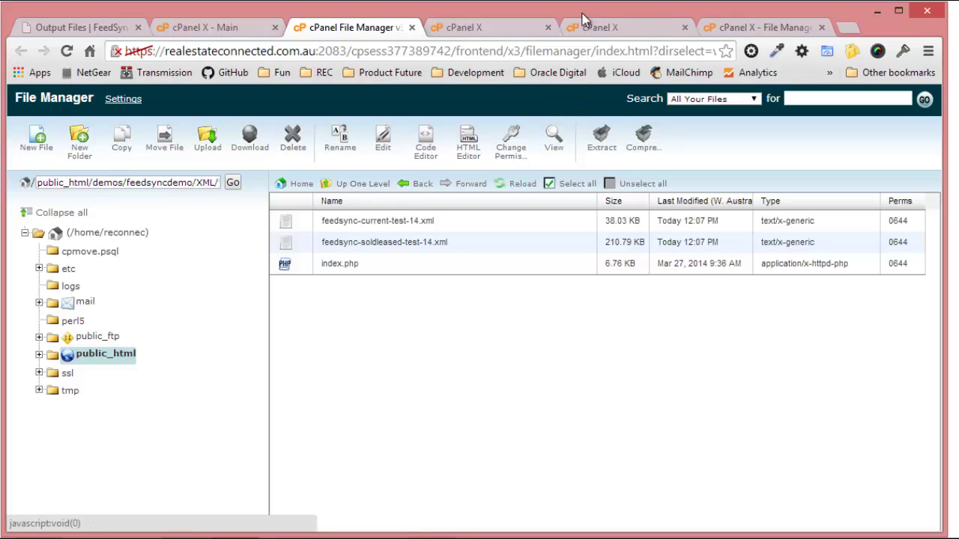
Close the extra tabs and open the feedsync folder's settings.php in the cPanel code editor.
left_click(548, 28)
left_click(547, 28)
left_click(549, 28)
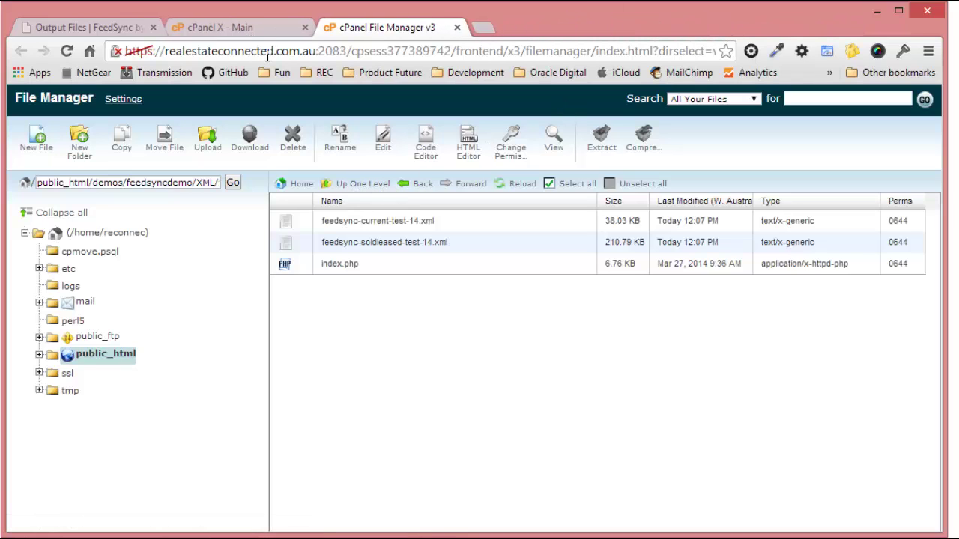
left_click(367, 184)
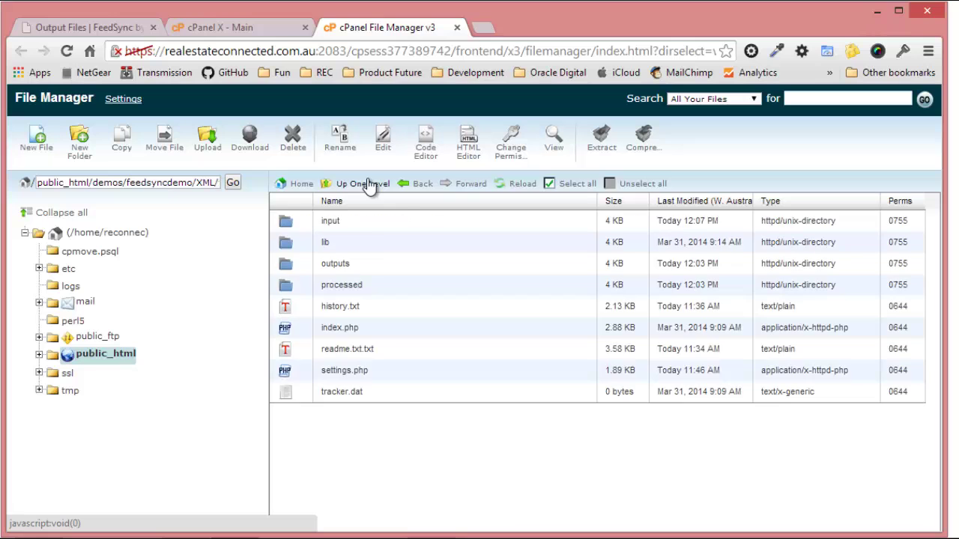
left_click(322, 371)
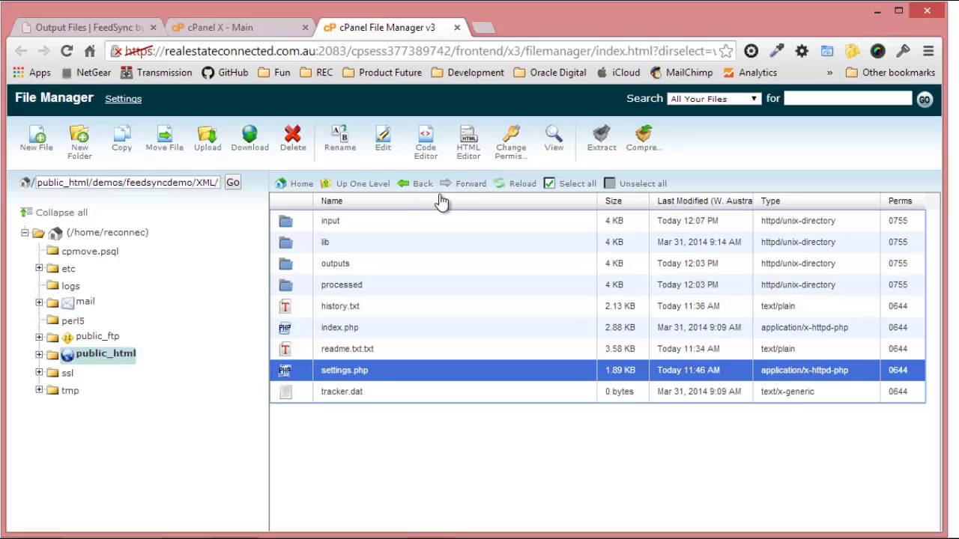
left_click(384, 147)
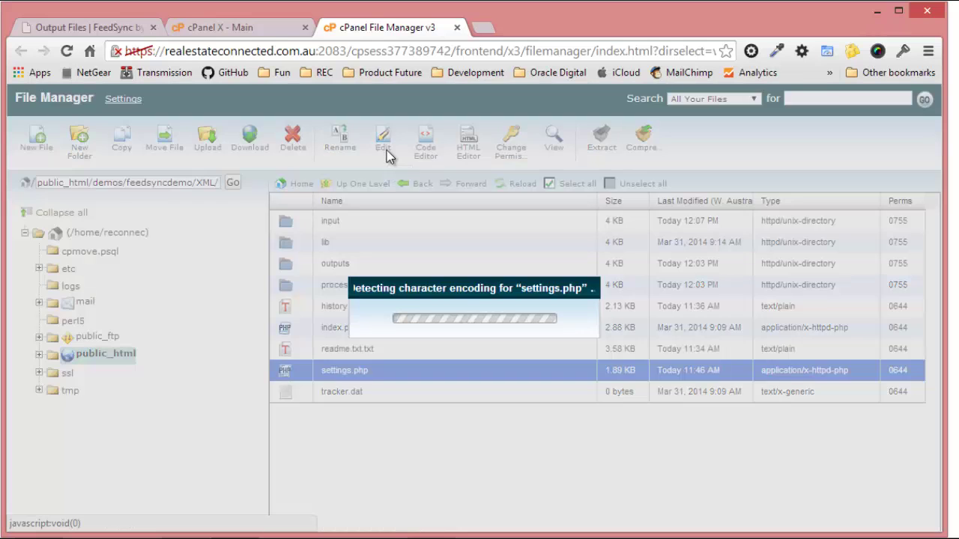
left_click(615, 443)
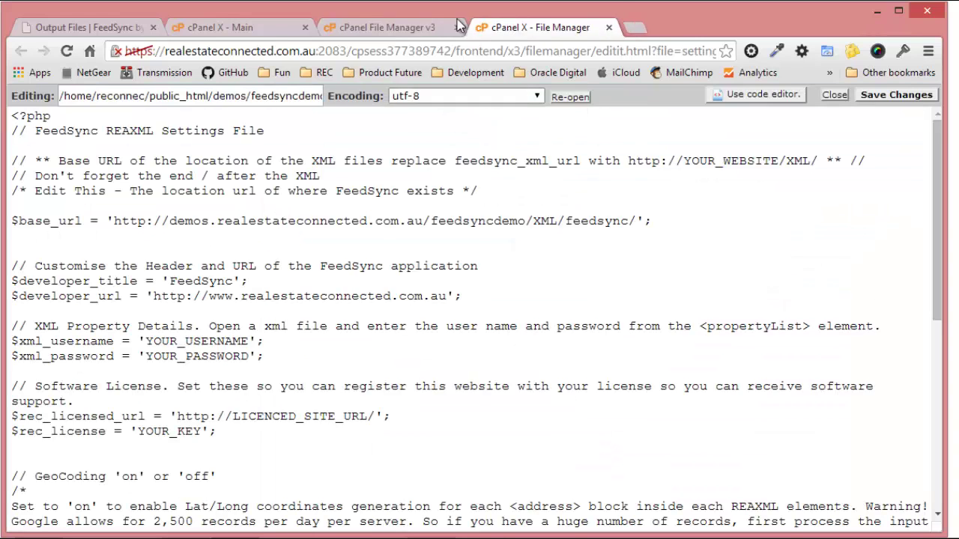
left_click(609, 28)
left_click(425, 141)
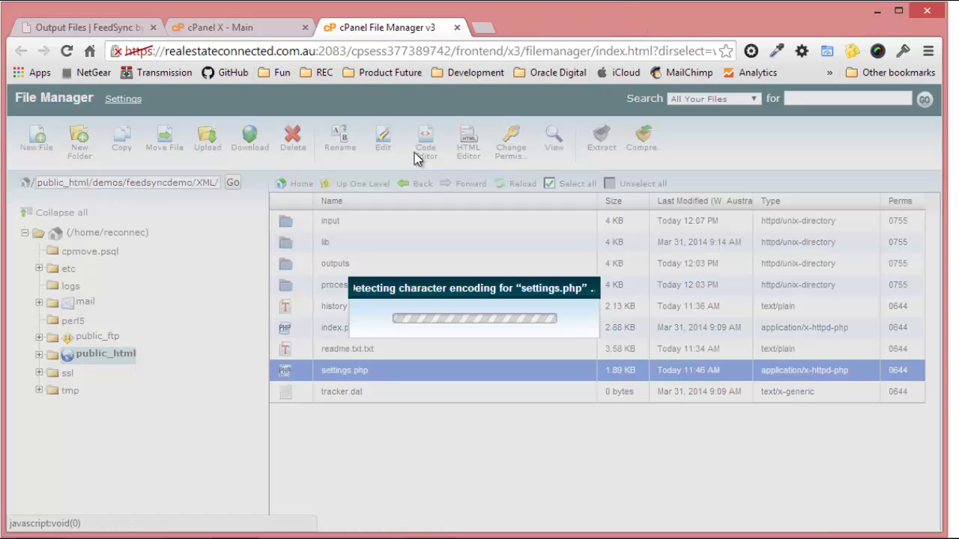
left_click(614, 442)
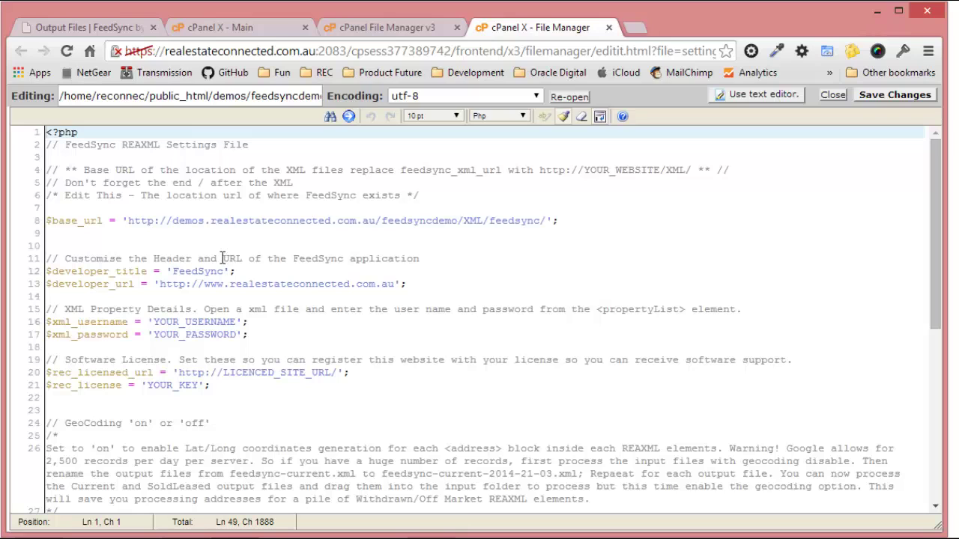
left_click(95, 28)
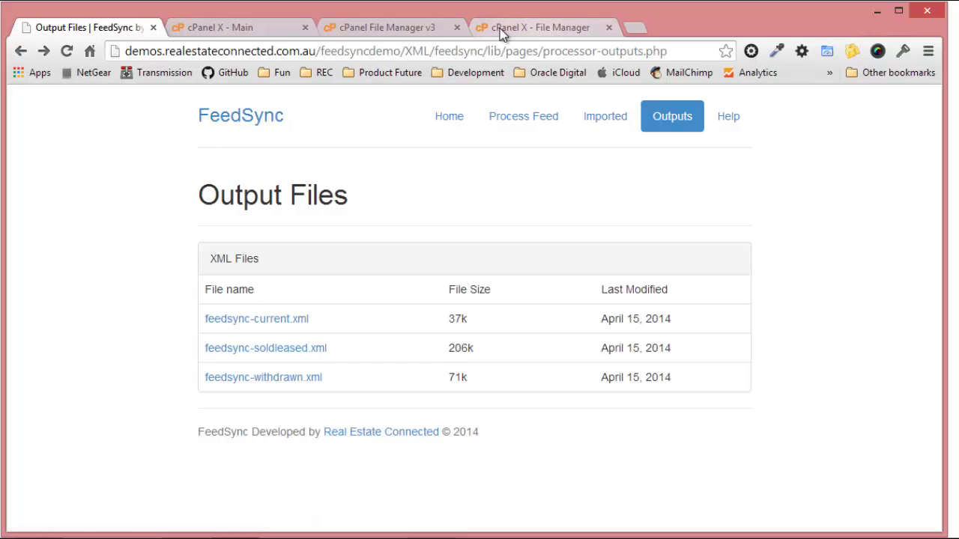
Change the developer title on line 12 to "Joe's Design" in double quotes.
left_click(576, 26)
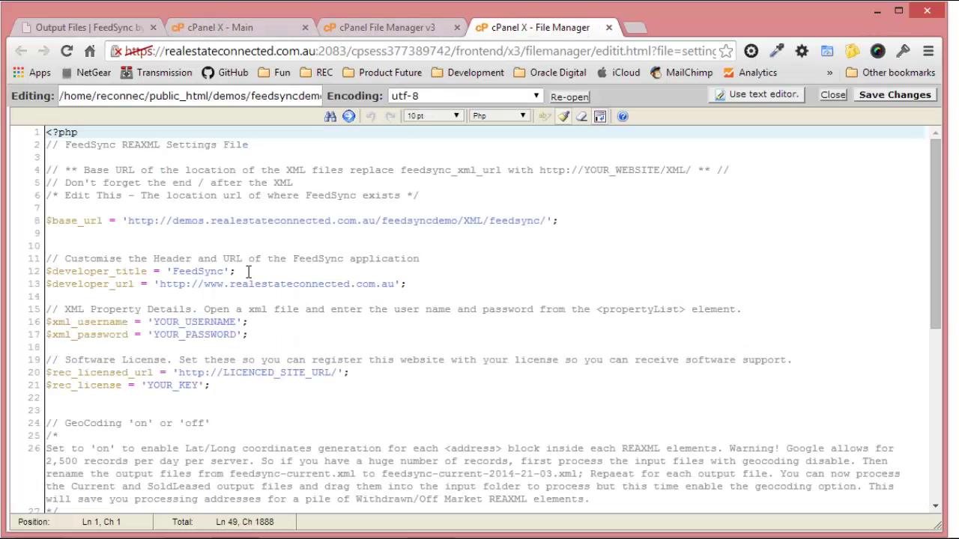
left_click_drag(224, 271, 178, 275)
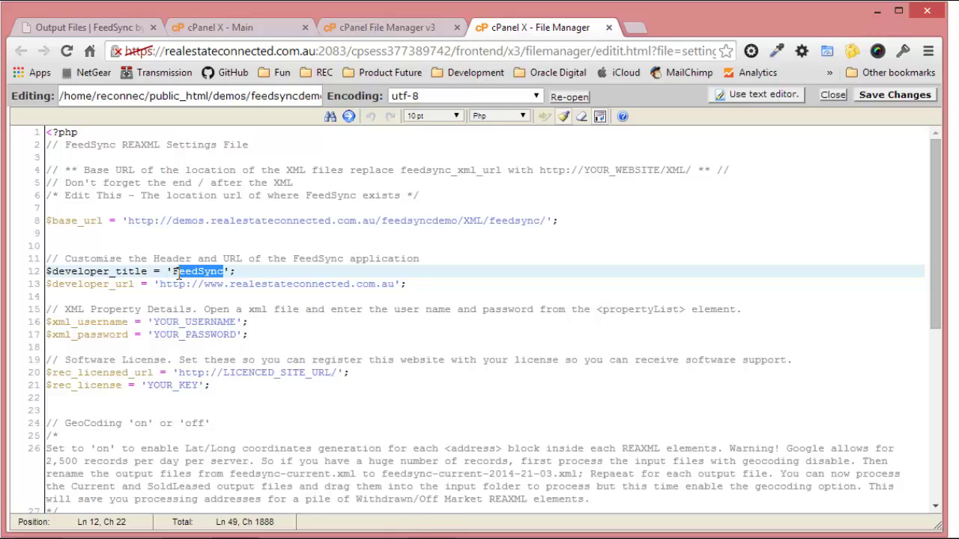
type("Joe")
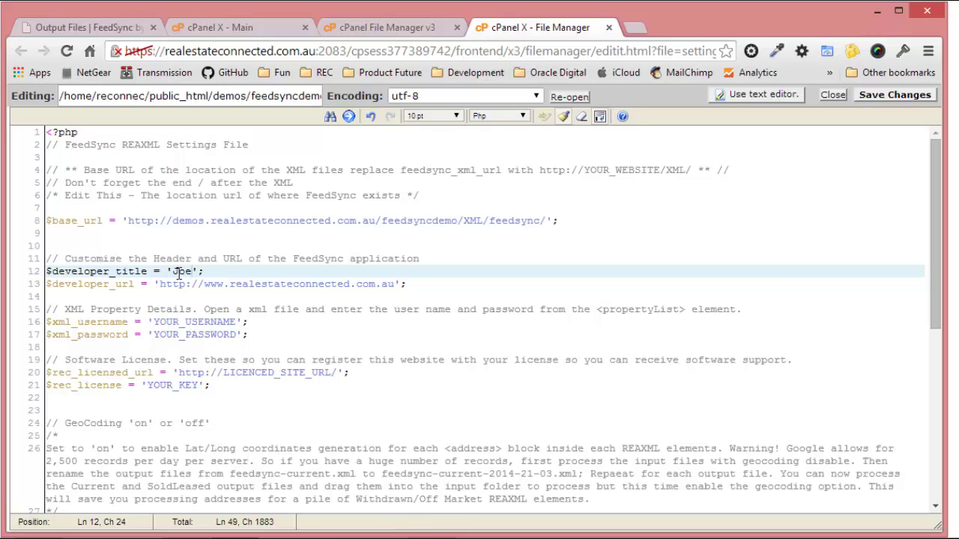
type("'s Design")
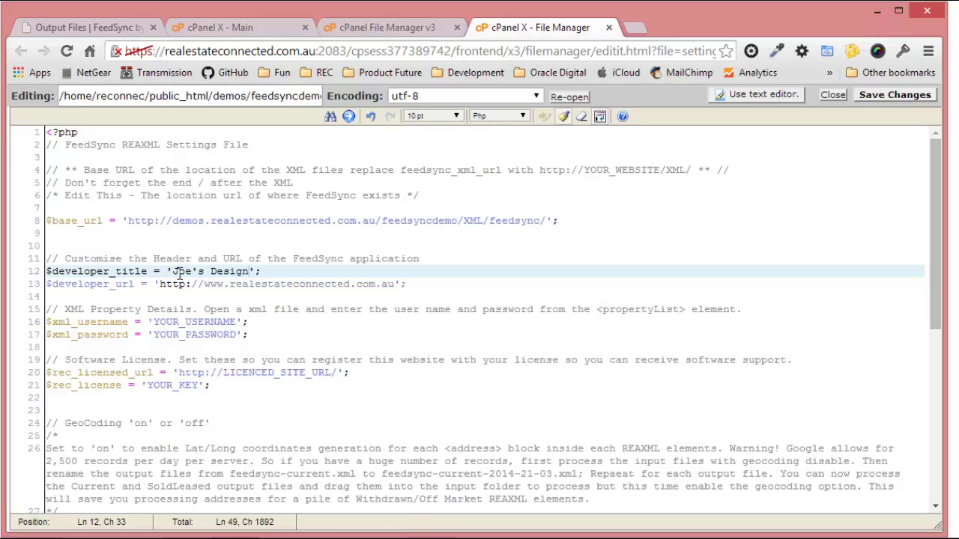
left_click_drag(229, 285, 354, 291)
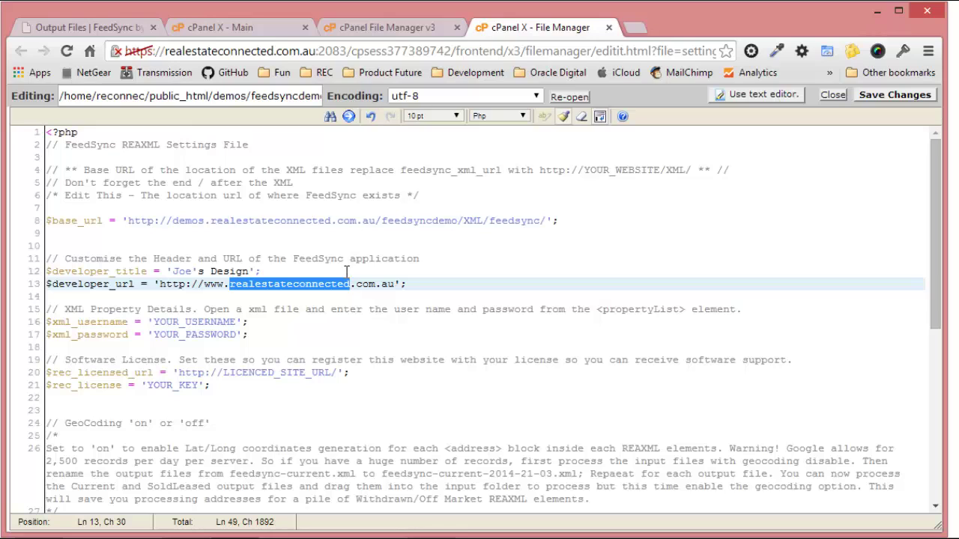
left_click(197, 271)
key("BackSpace")
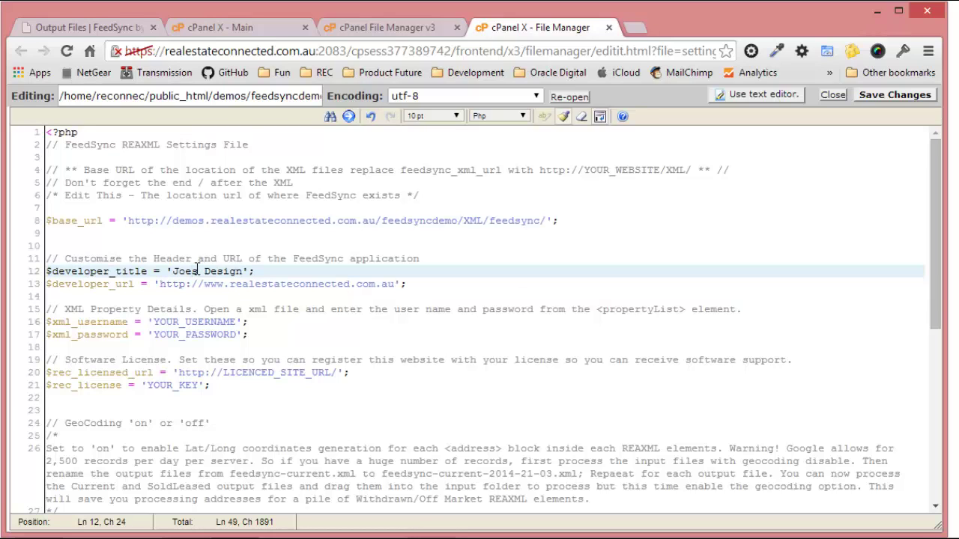
left_click(231, 285)
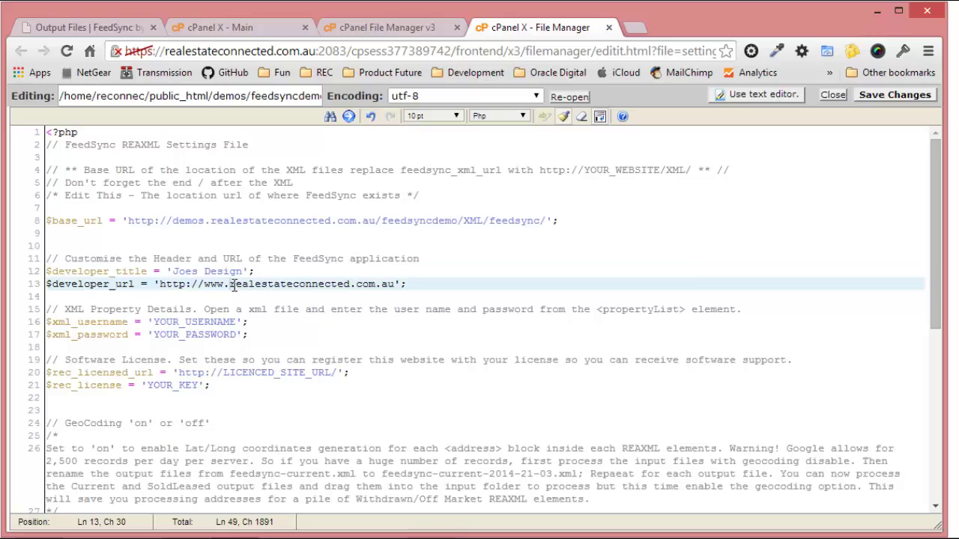
left_click(349, 285, "shift")
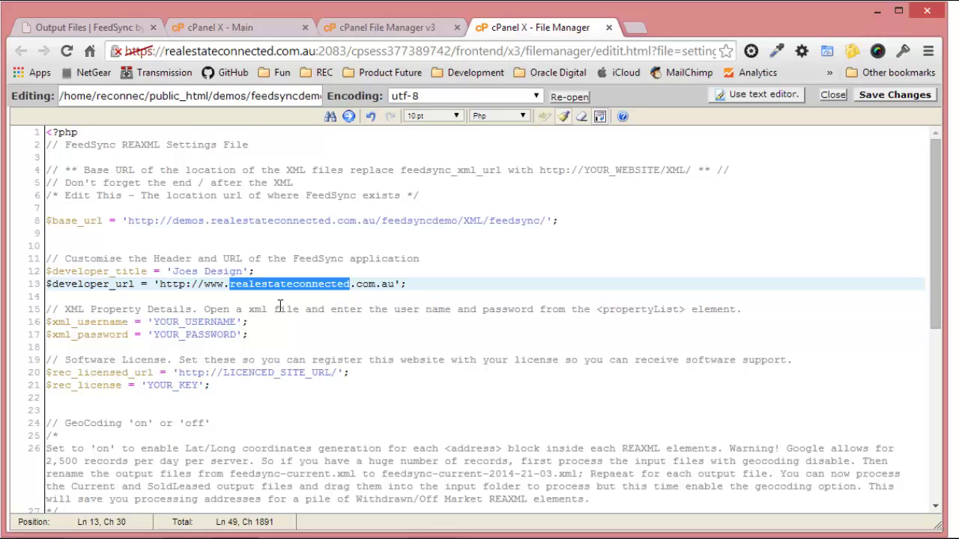
left_click(169, 273)
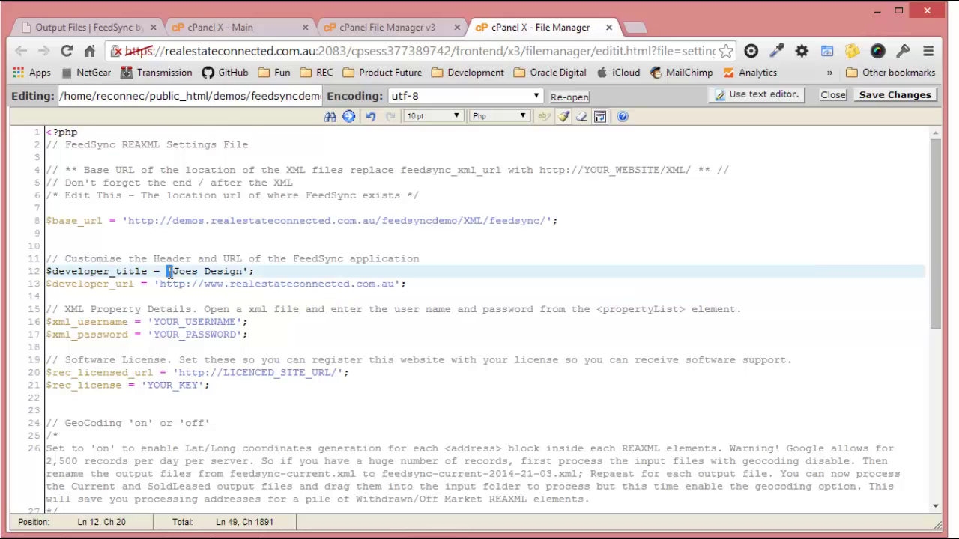
key("Right")
key("Right")
key("BackSpace")
type("\"Joe'")
left_click(281, 320)
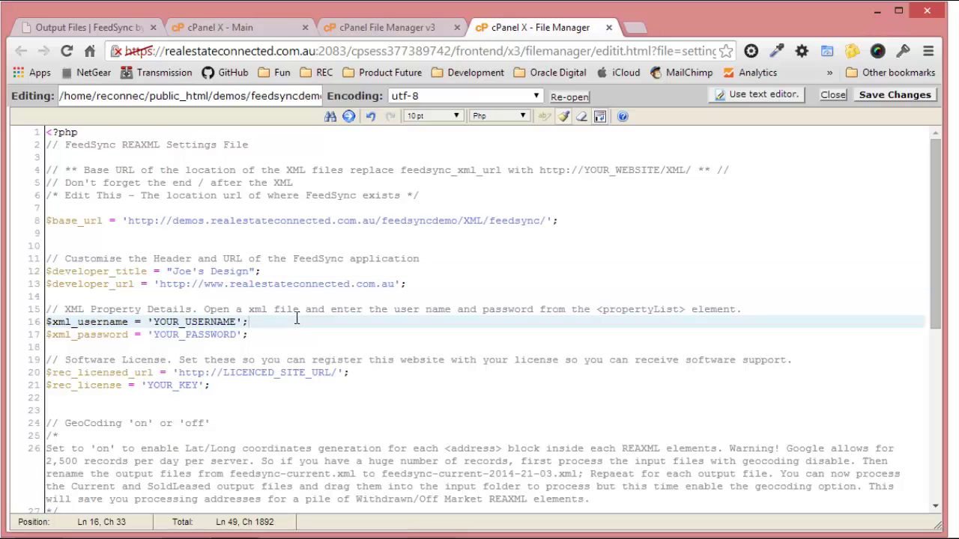
Change the URL domain to joesdesign, set $geo_enabled to 'on', and save settings.php.
left_click_drag(229, 284, 350, 284)
type("joesde")
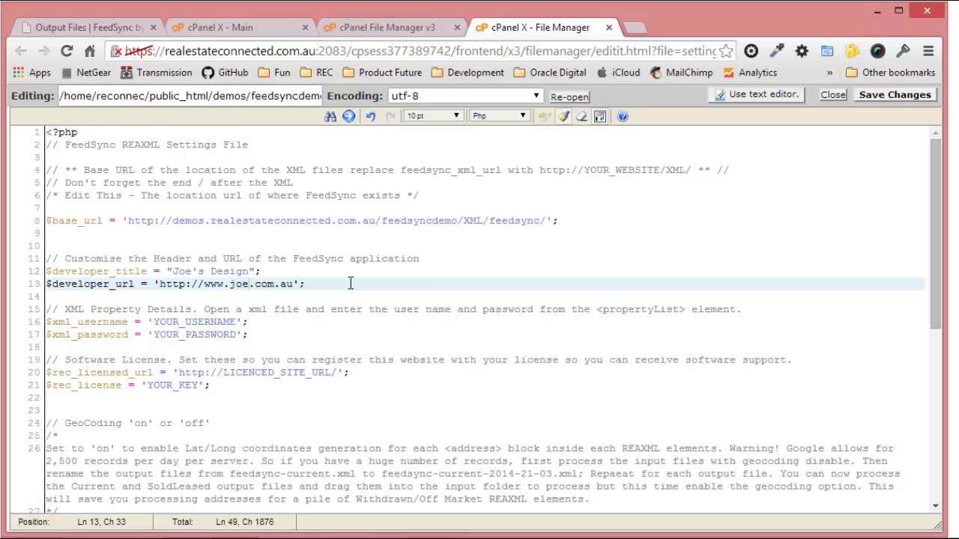
type("sign")
left_click(329, 326)
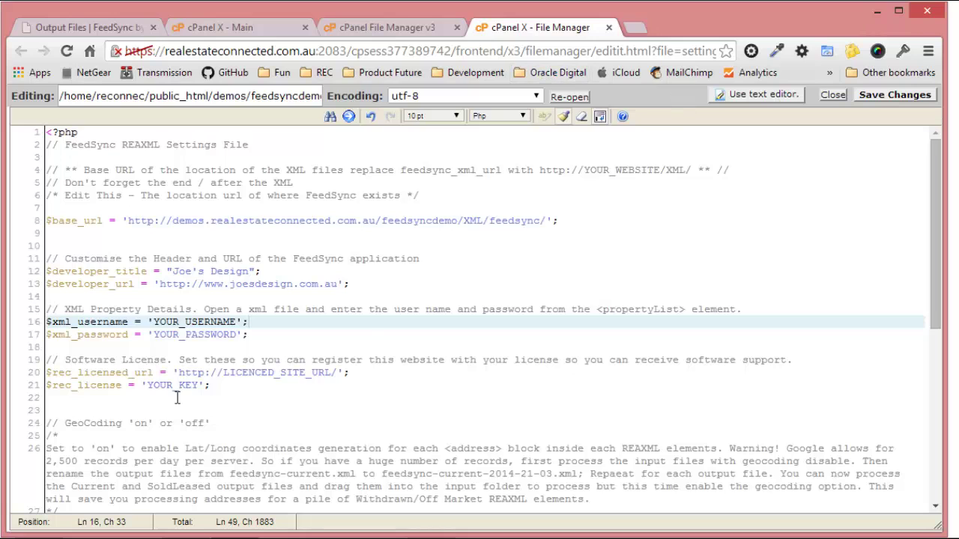
scroll(176, 397, "down", 3)
scroll(177, 397, "down", 1)
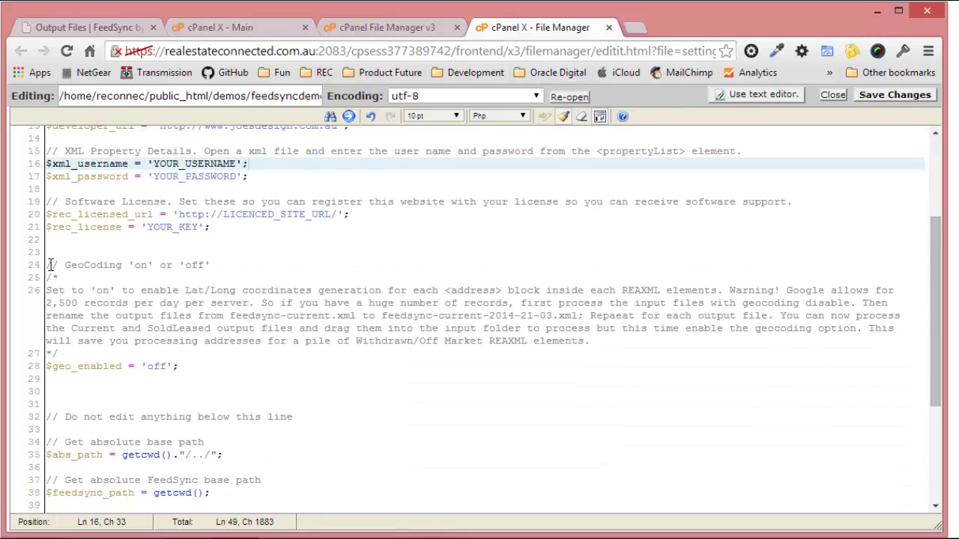
left_click_drag(47, 266, 204, 267)
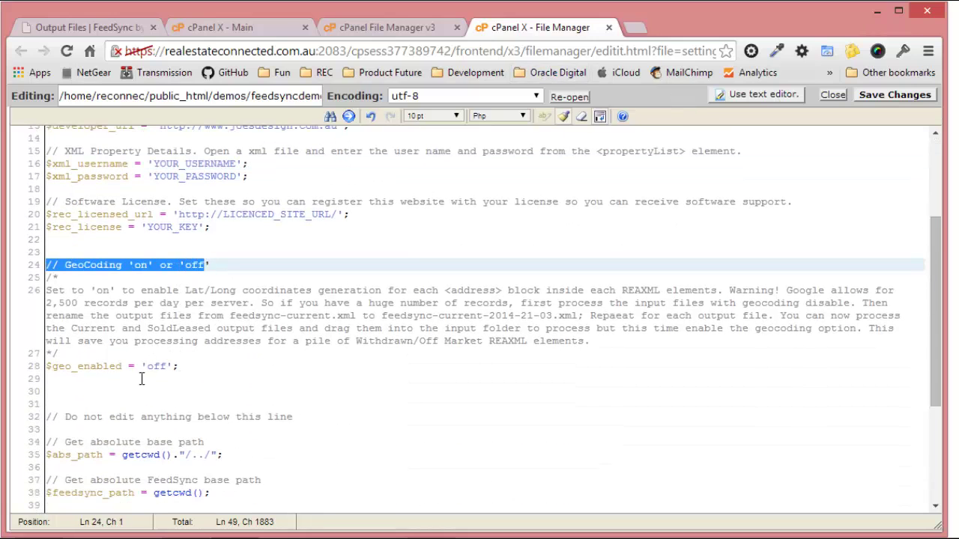
left_click_drag(168, 365, 147, 365)
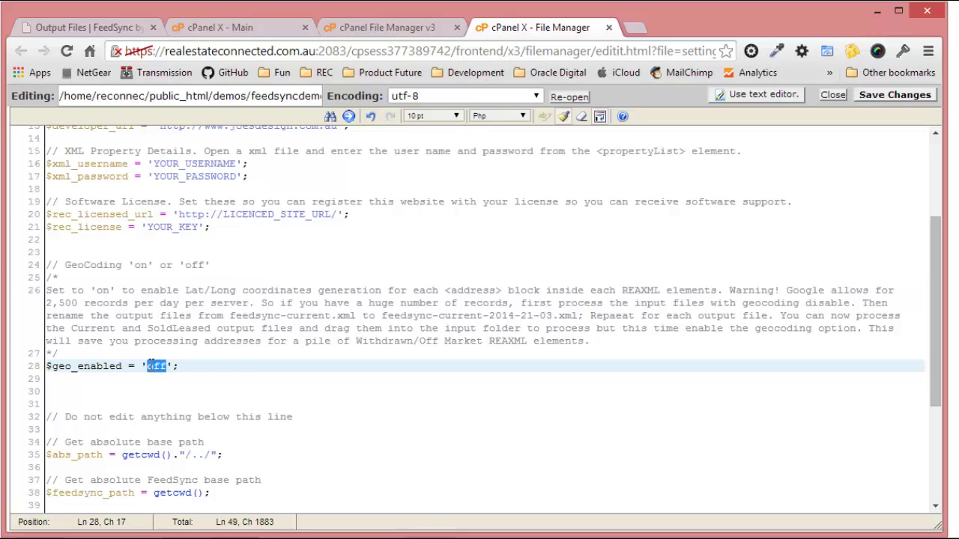
type("on")
left_click(869, 94)
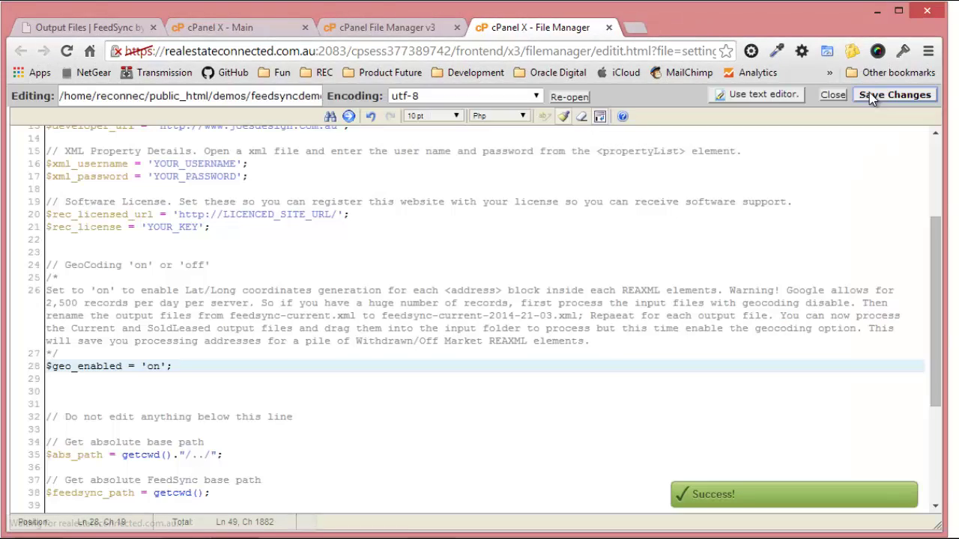
left_click(96, 27)
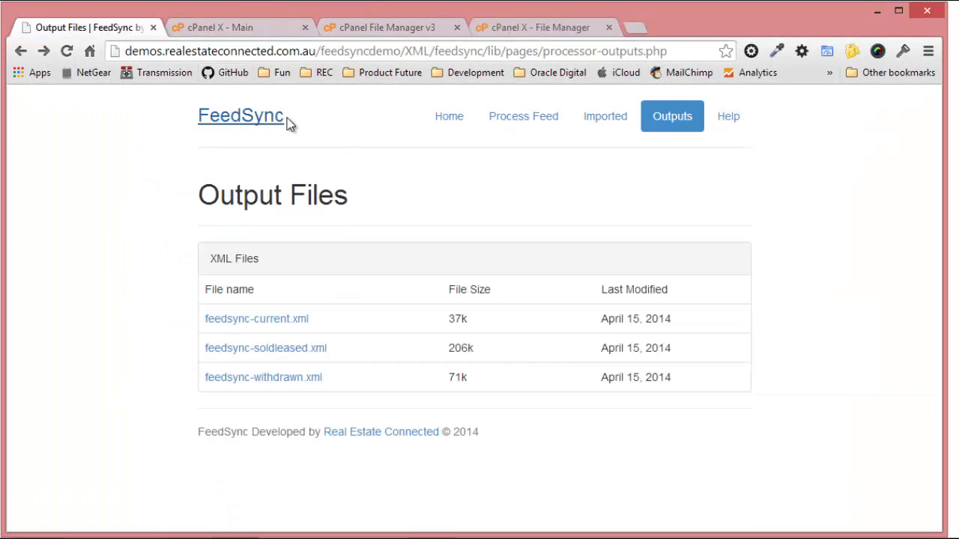
On the Joe's Design home page, process feedsync-current-test-14.xml and feedsync-soldleased-test-14.xml.
left_click(451, 118)
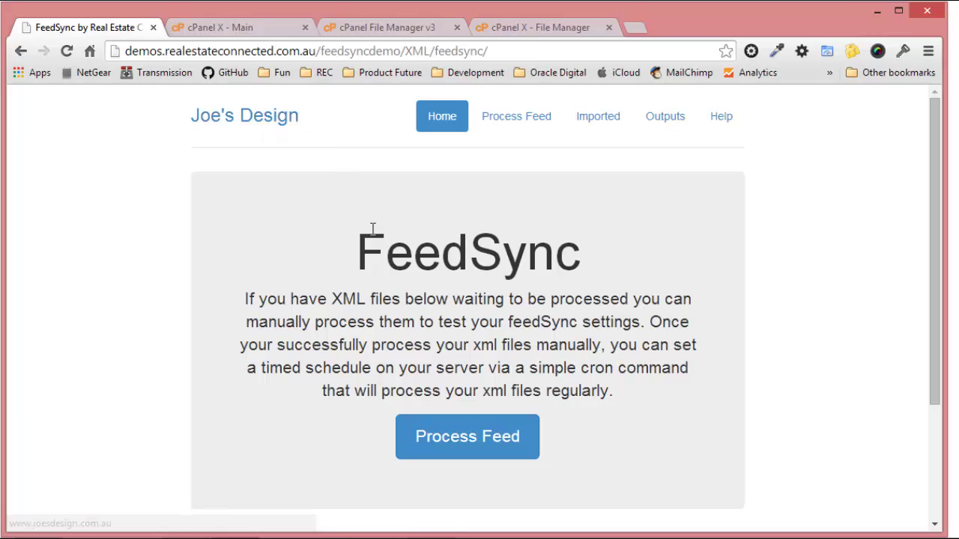
scroll(372, 231, "down", 3)
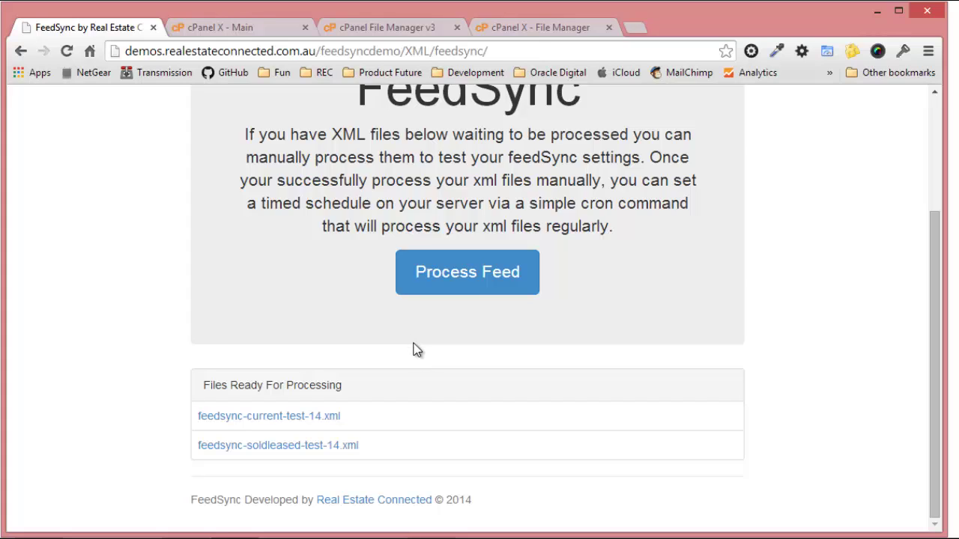
left_click(461, 279)
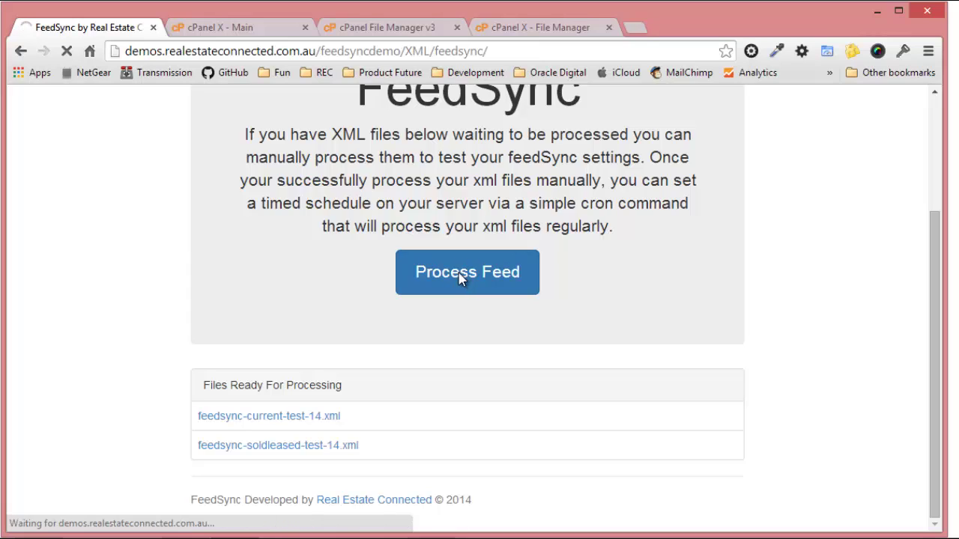
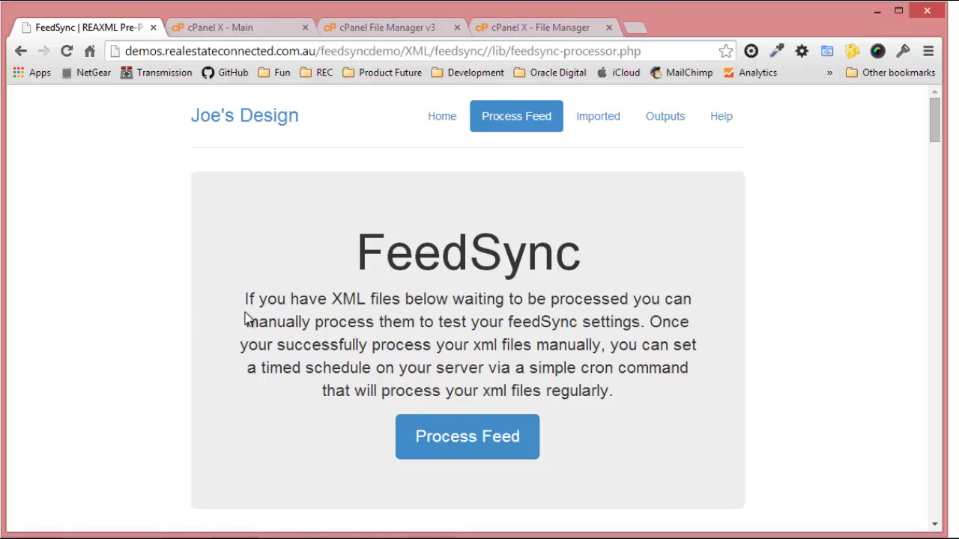
Review the processing results: the first address's latitude and longitude, and the Created geocode lines.
scroll(247, 319, "down", 7)
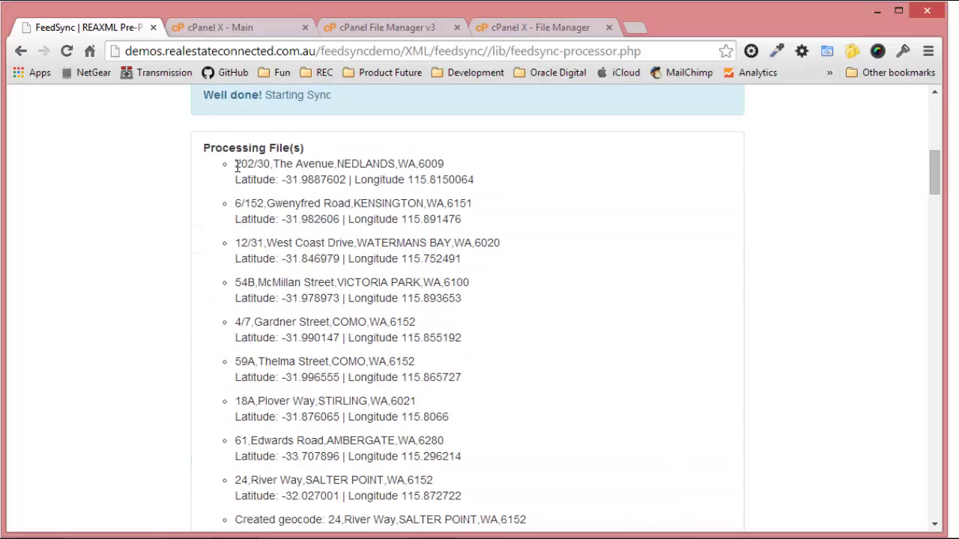
left_click_drag(236, 166, 398, 164)
left_click_drag(474, 179, 268, 179)
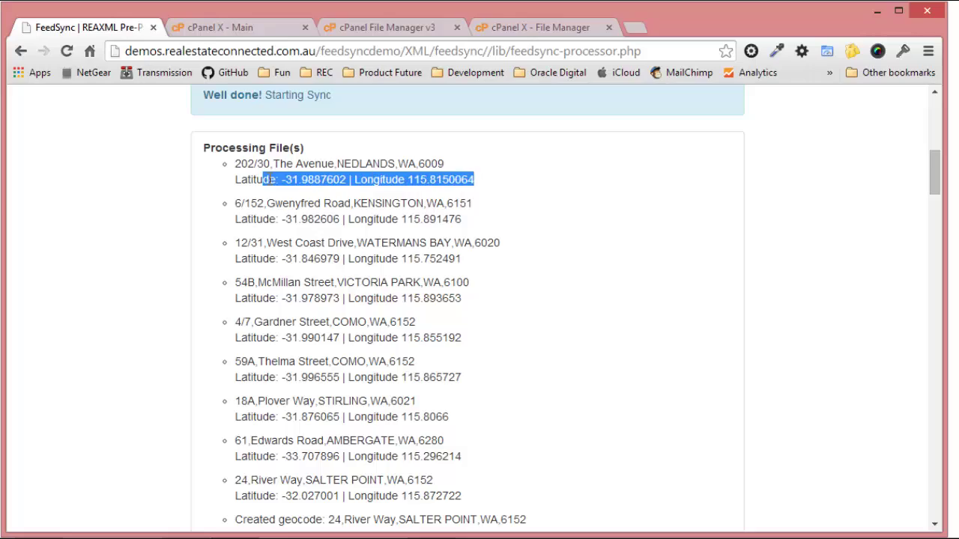
scroll(420, 218, "down", 4)
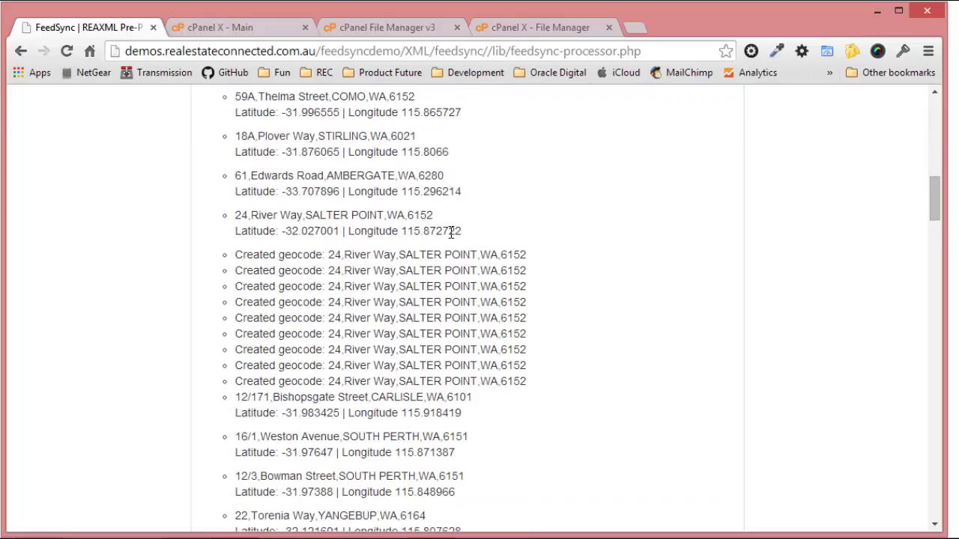
scroll(437, 276, "down", 20)
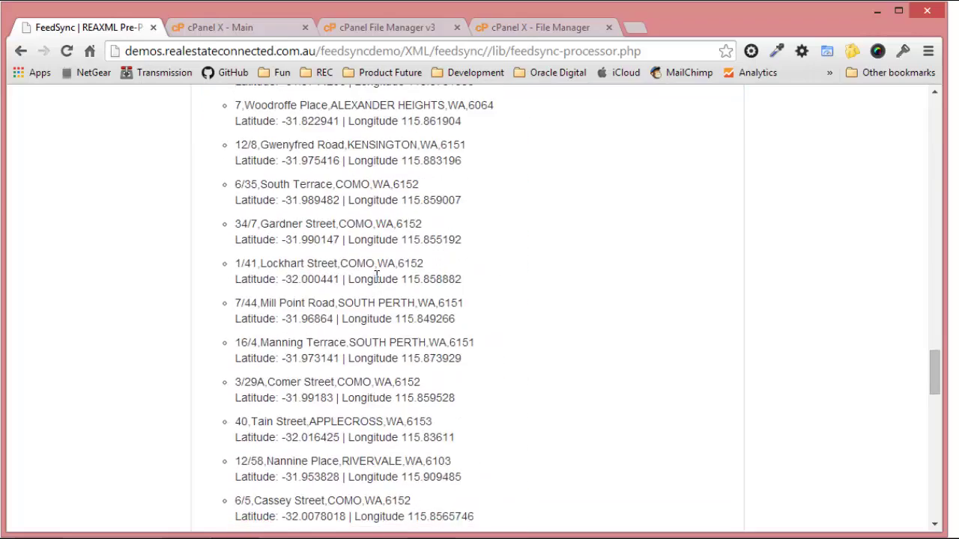
scroll(378, 282, "down", 4)
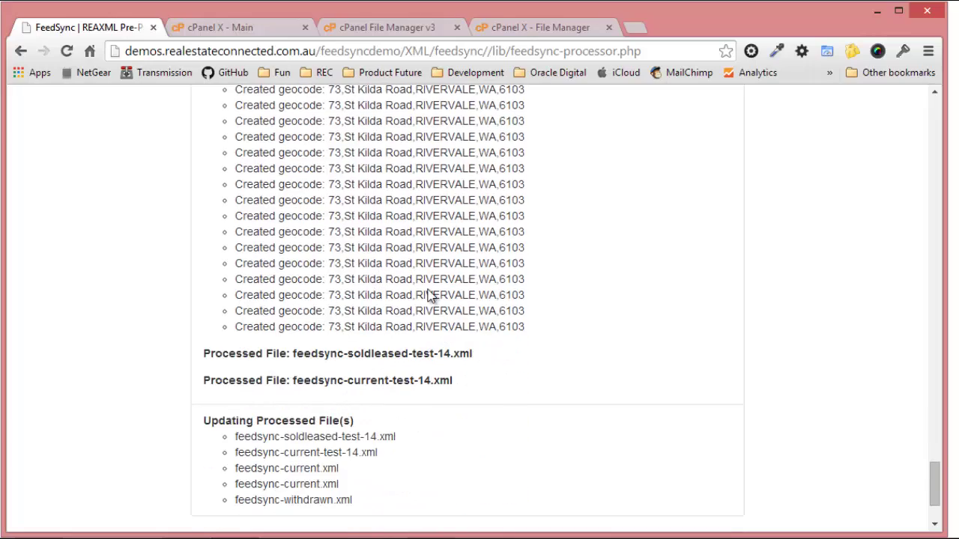
scroll(431, 296, "up", 12)
scroll(428, 347, "down", 8)
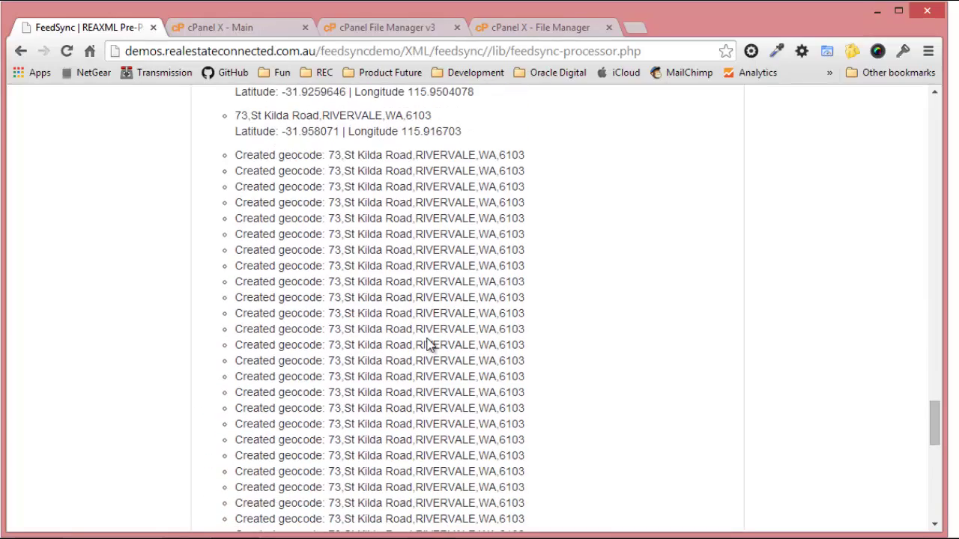
left_click_drag(239, 155, 540, 400)
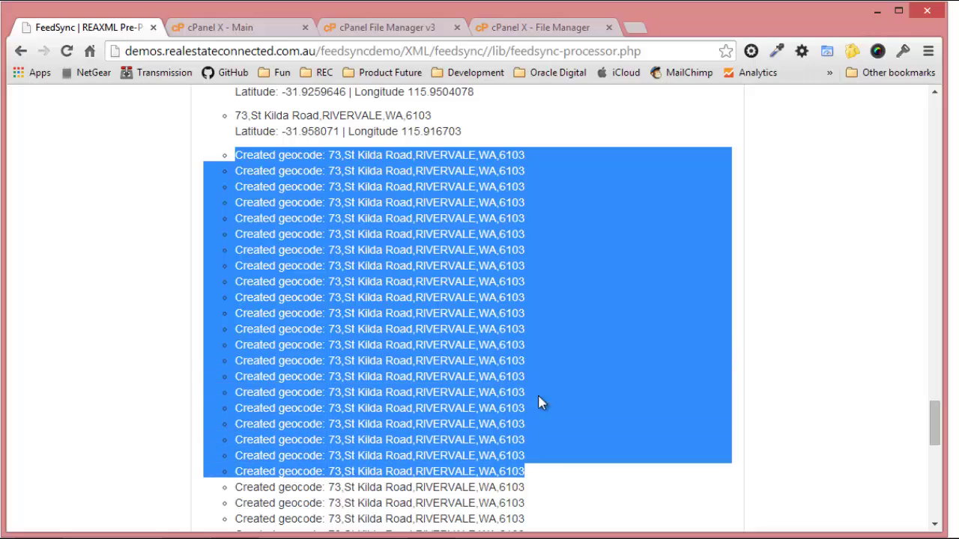
scroll(432, 281, "up", 3)
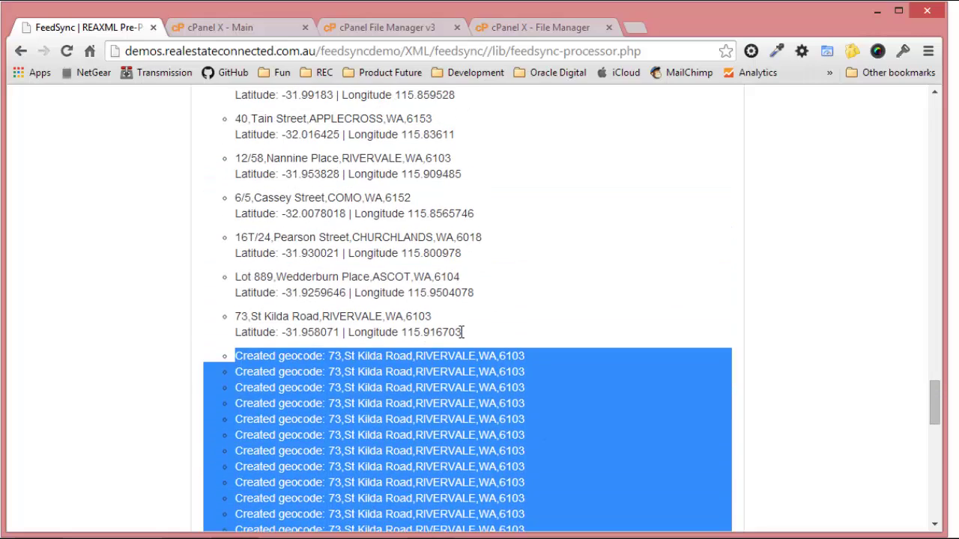
left_click(486, 335)
scroll(486, 335, "up", 5)
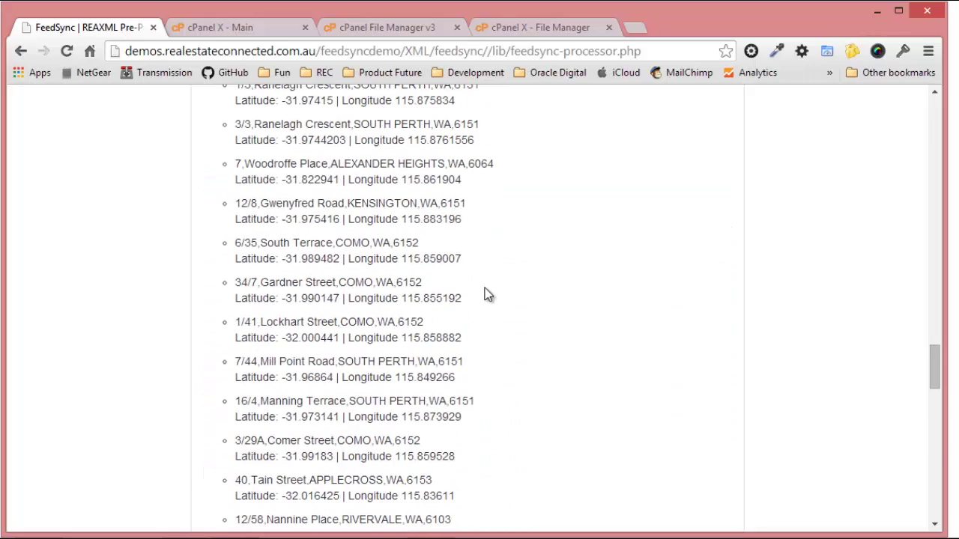
scroll(485, 293, "up", 15)
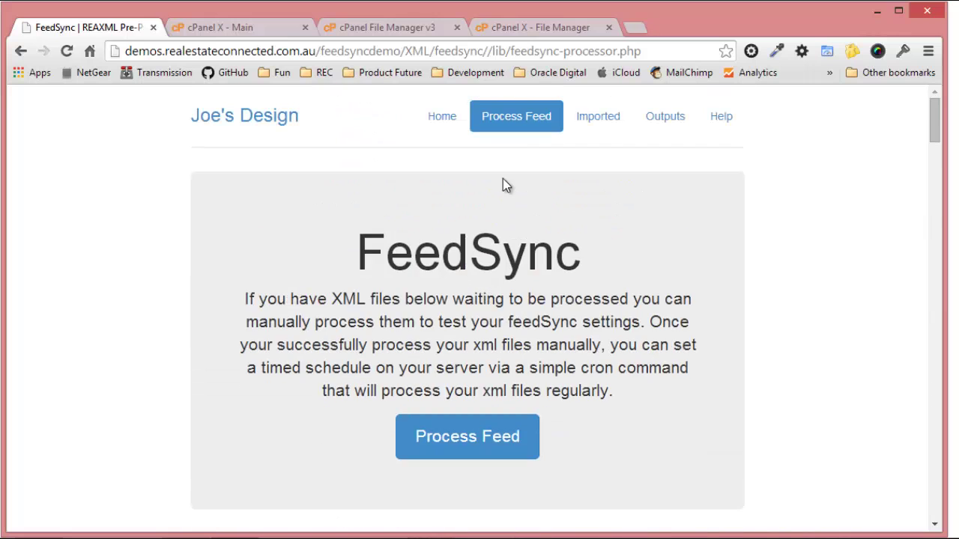
Check the Geocode lines for Kensington and Watermans Bay in feedsync-current.xml, then return to Output Files.
left_click(661, 120)
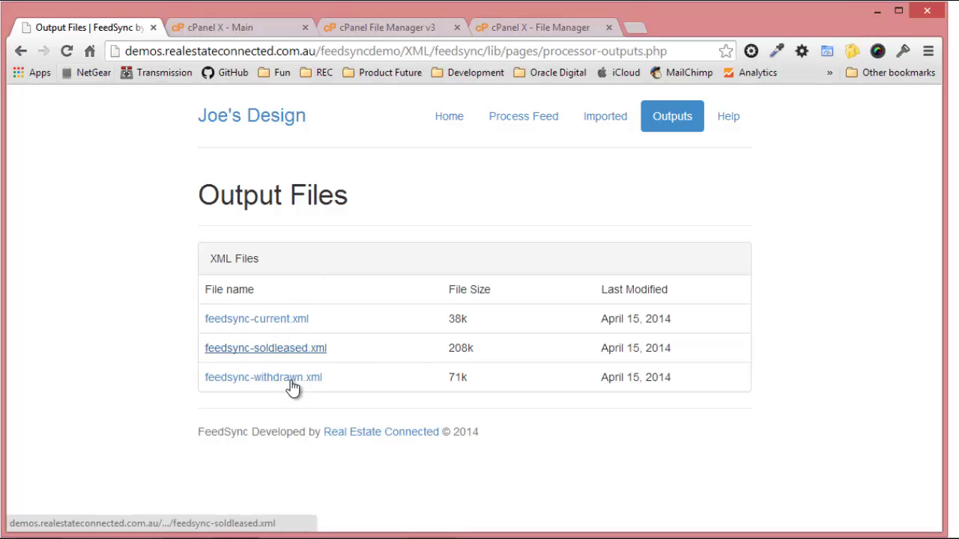
left_click(278, 318)
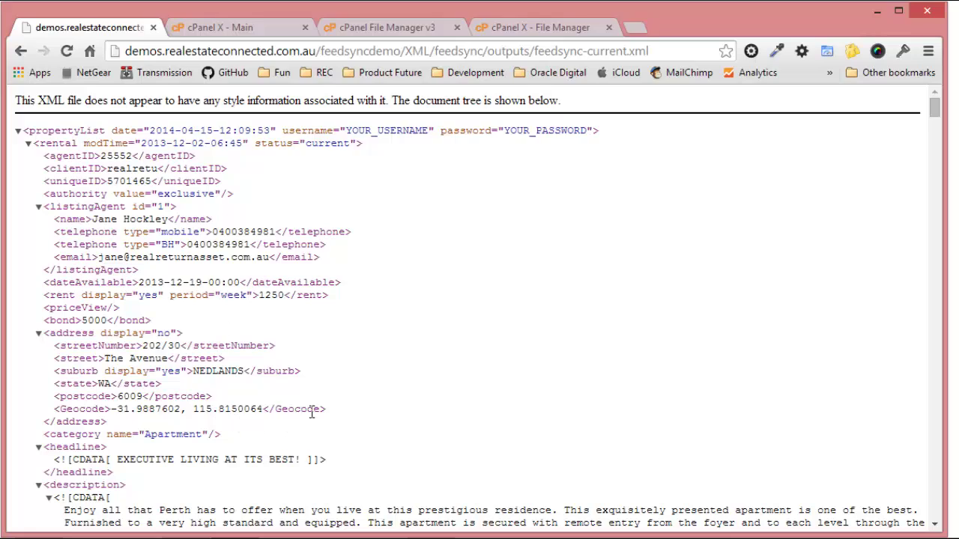
left_click_drag(323, 409, 55, 406)
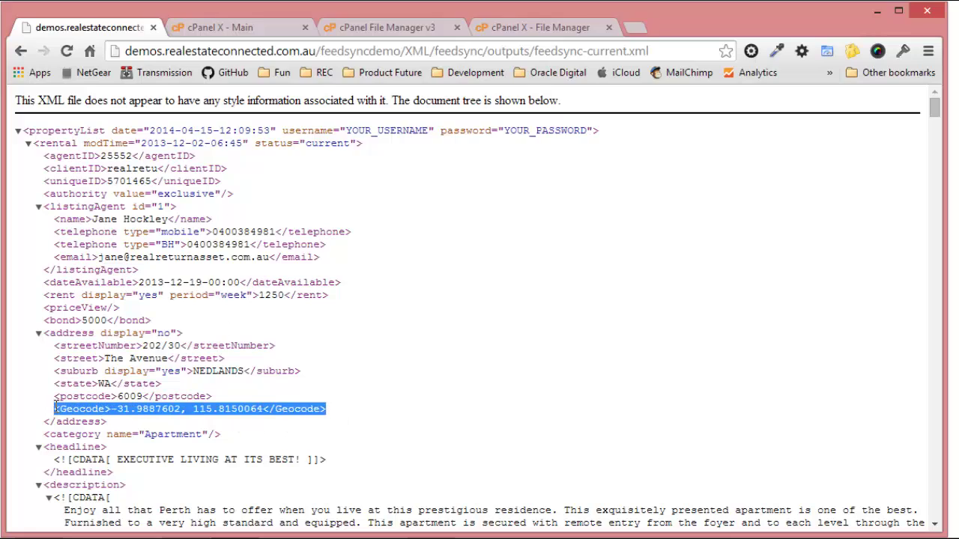
scroll(55, 406, "down", 1)
scroll(56, 406, "down", 20)
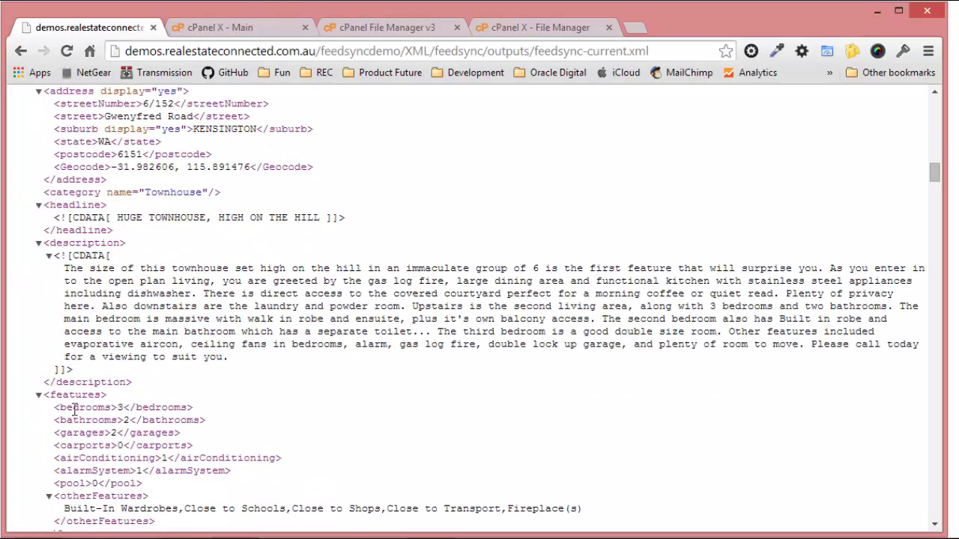
left_click_drag(314, 168, 63, 164)
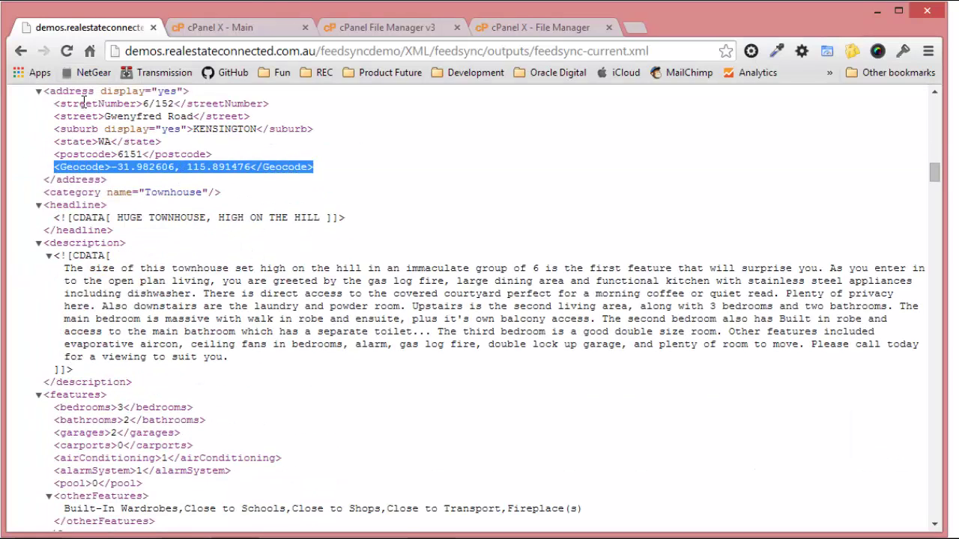
scroll(164, 166, "down", 20)
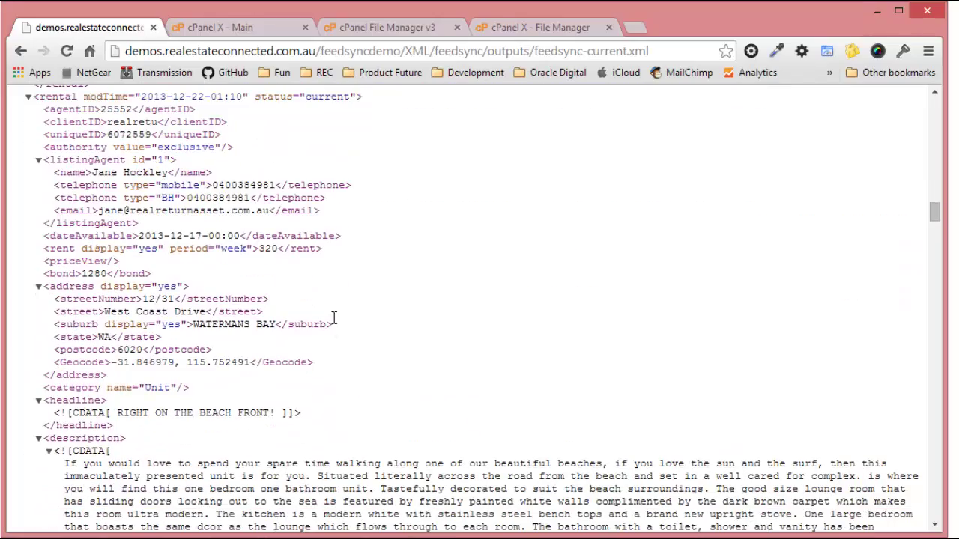
left_click_drag(331, 364, 52, 365)
scroll(255, 372, "down", 20)
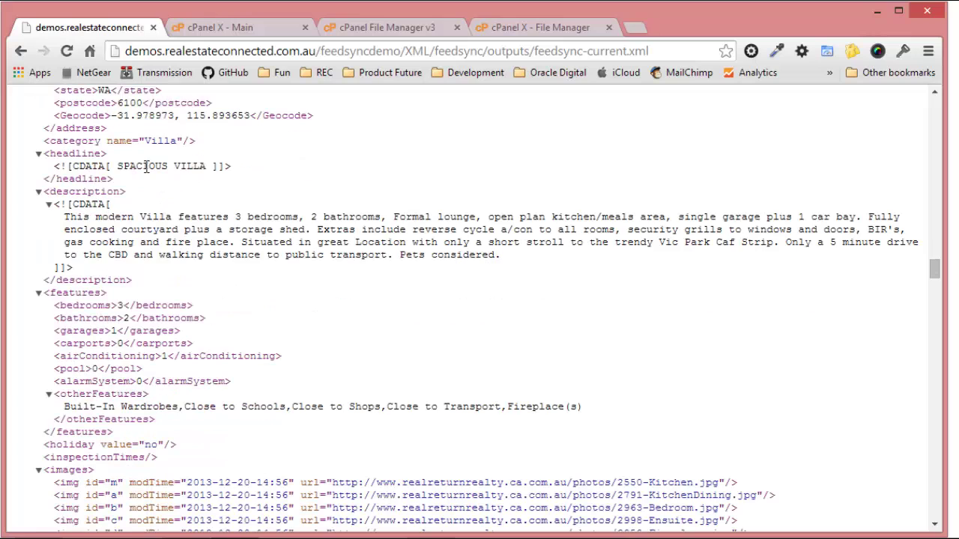
left_click_drag(114, 116, 180, 116)
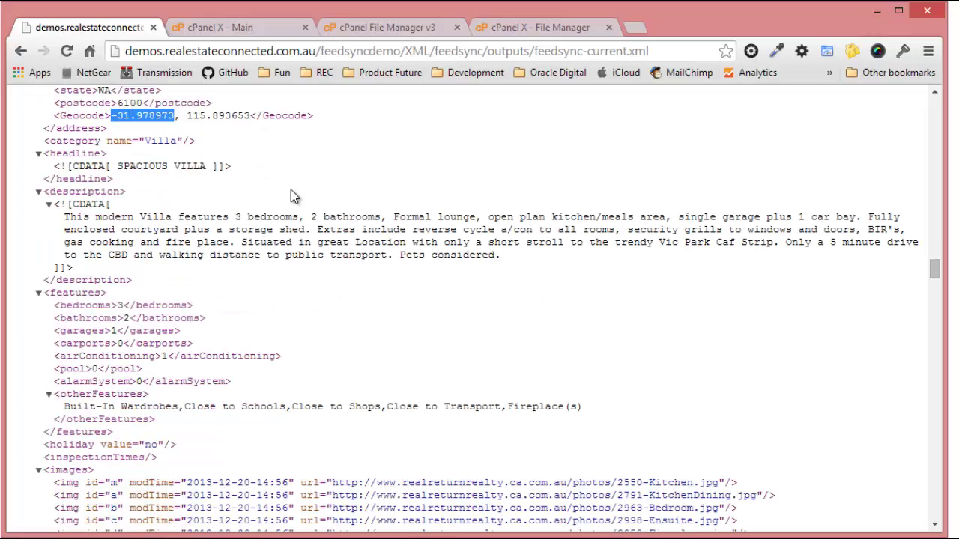
scroll(255, 219, "down", 15)
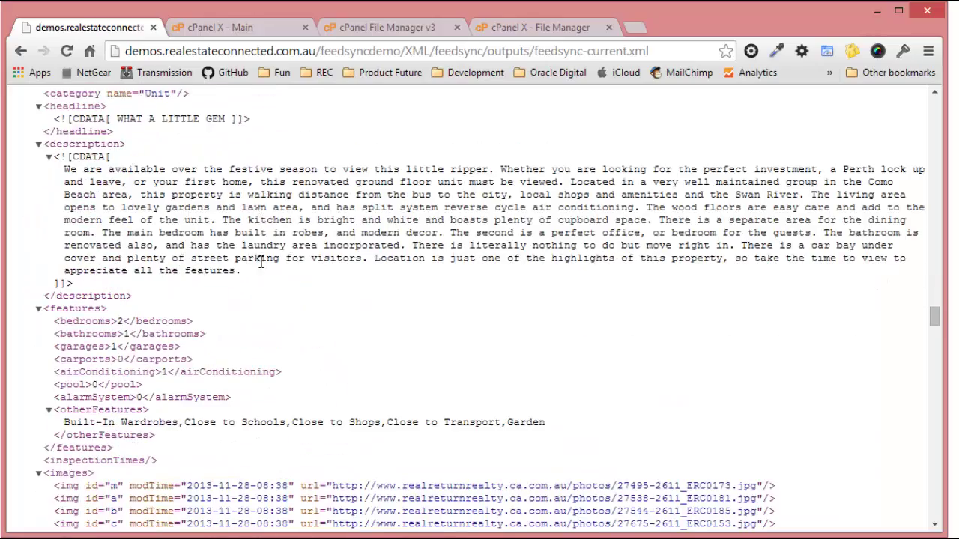
scroll(254, 219, "down", 10)
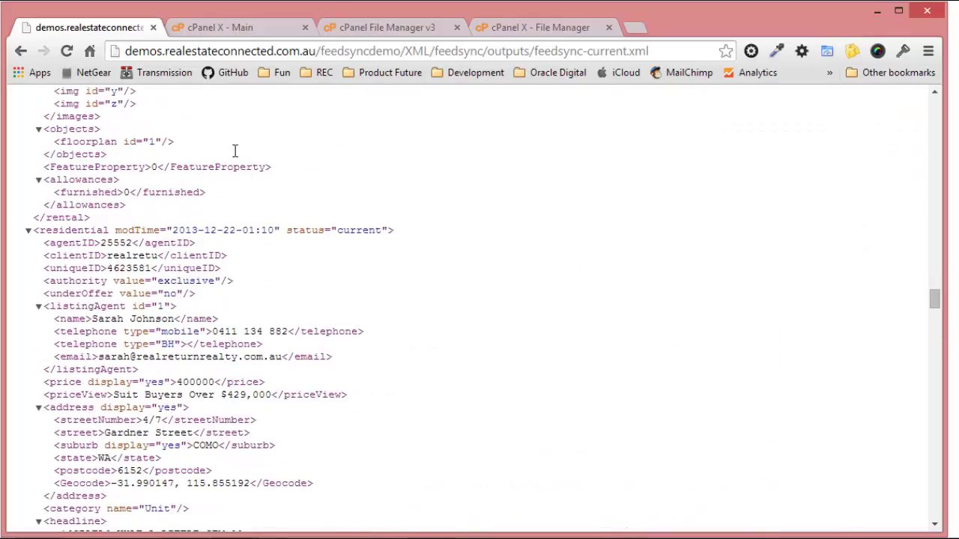
left_click(20, 51)
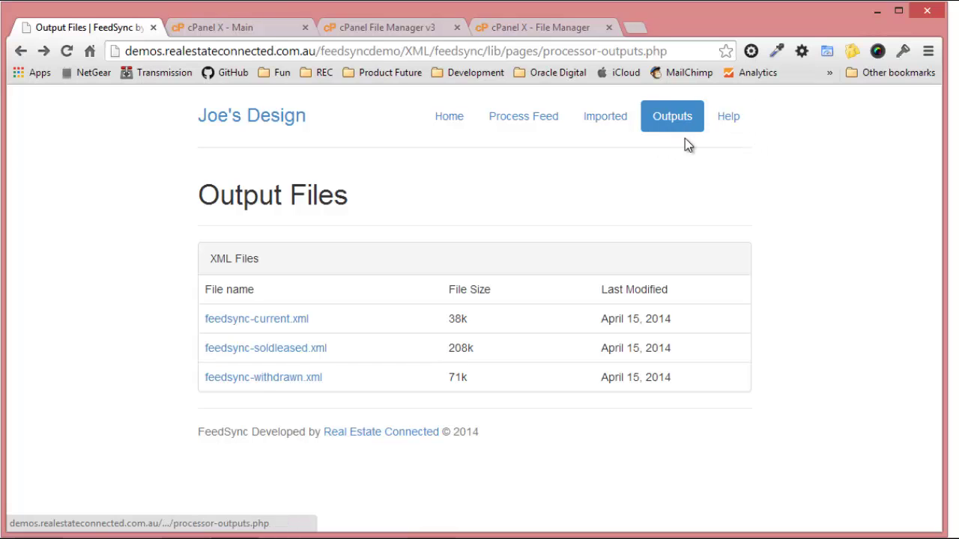
Check for updates and the licence status of FeedSync v1.0.2, then return to Help.
left_click(730, 118)
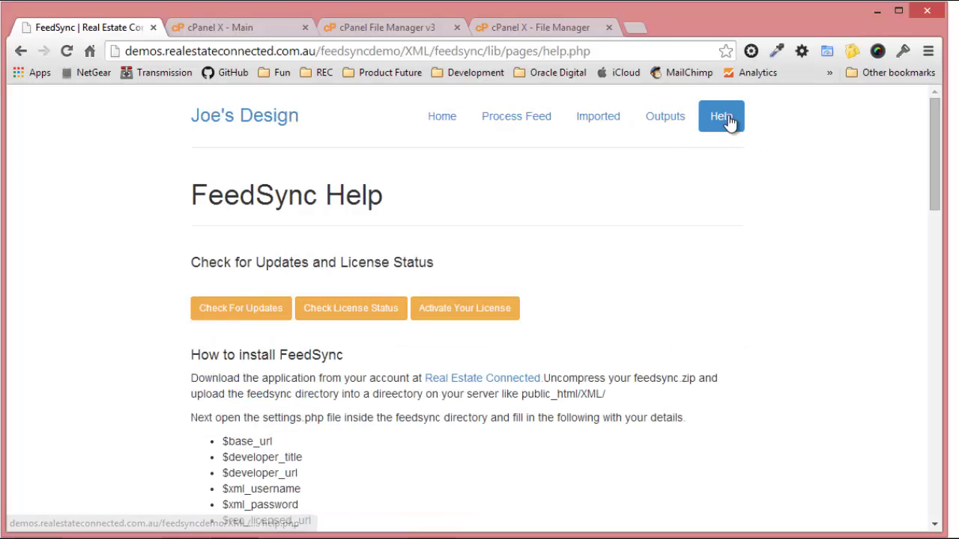
left_click(247, 315)
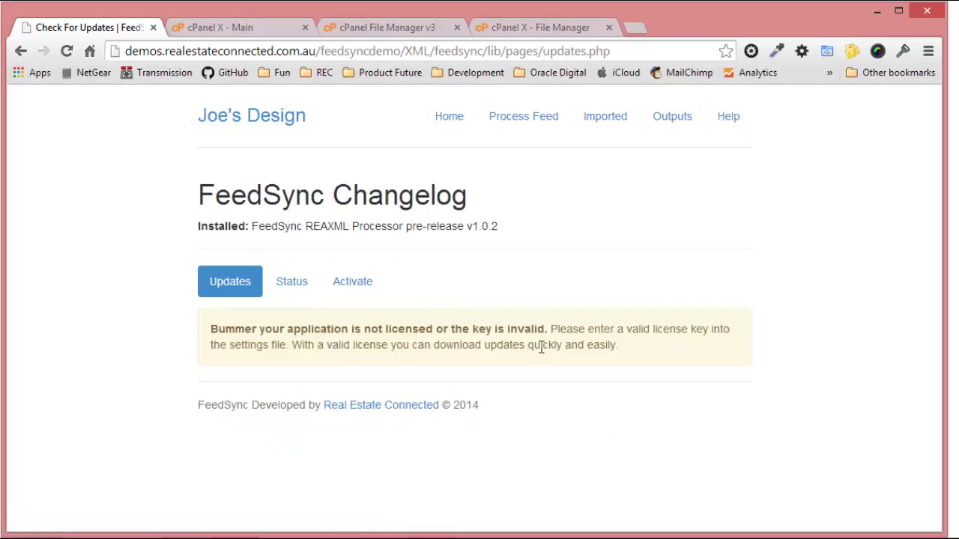
left_click(302, 282)
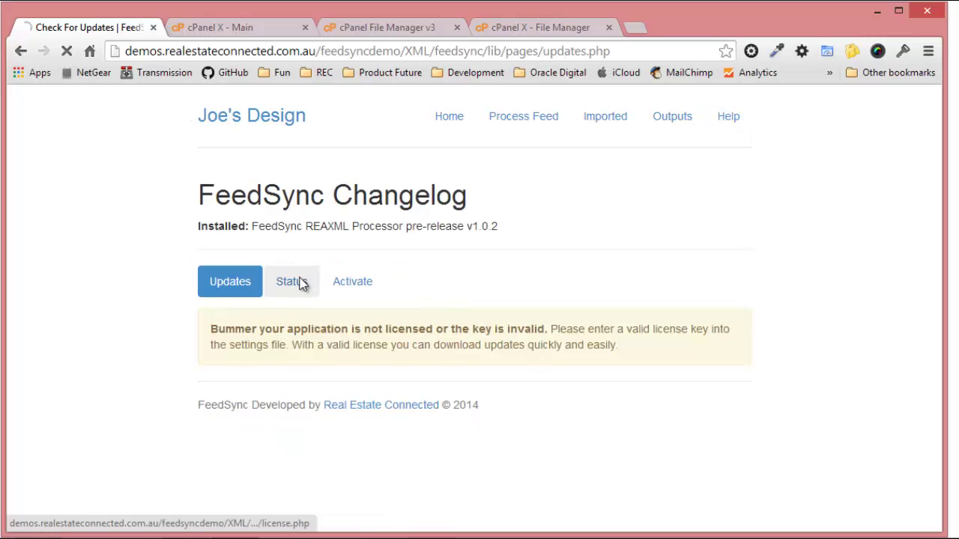
left_click(372, 266)
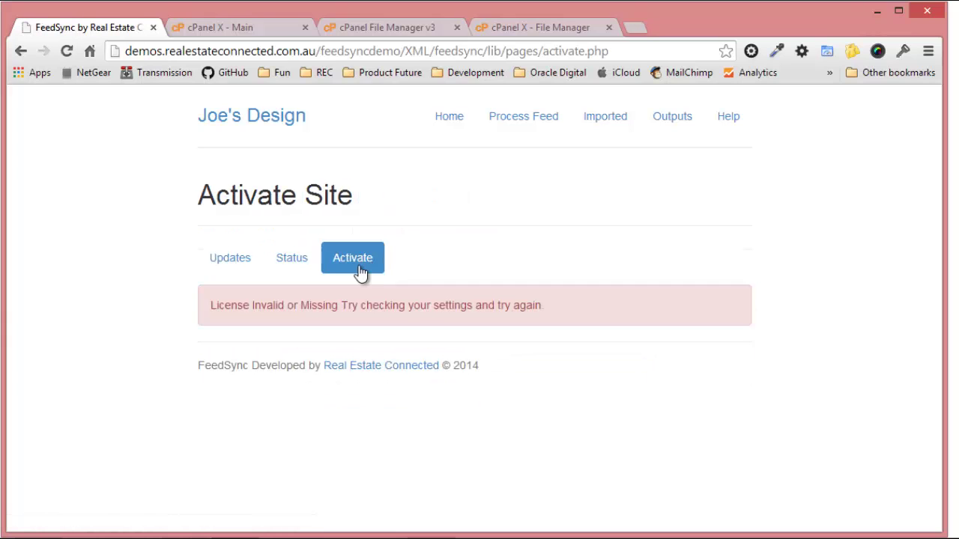
left_click(734, 124)
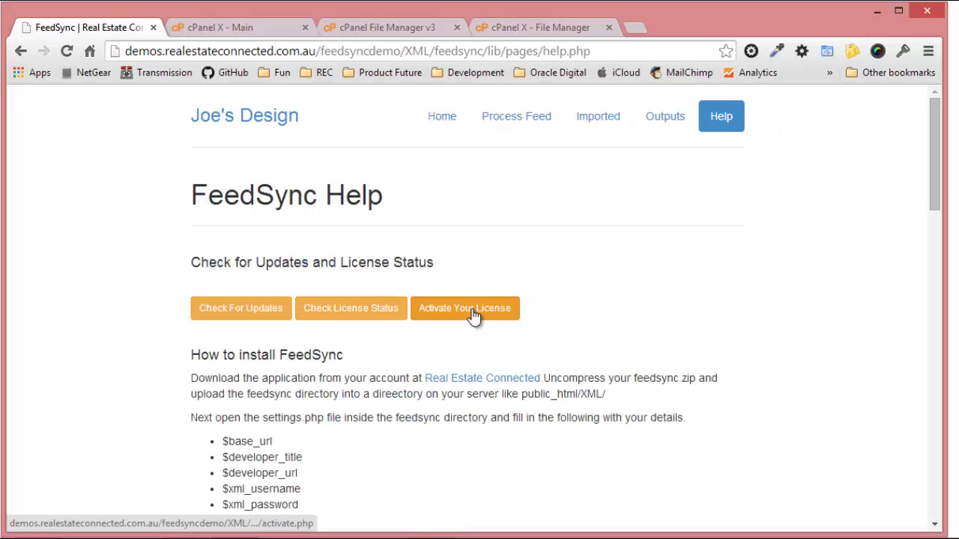
Run Check Geocode Status and confirm the sample Mountain View address geocodes successfully.
scroll(258, 341, "down", 6)
scroll(263, 340, "down", 9)
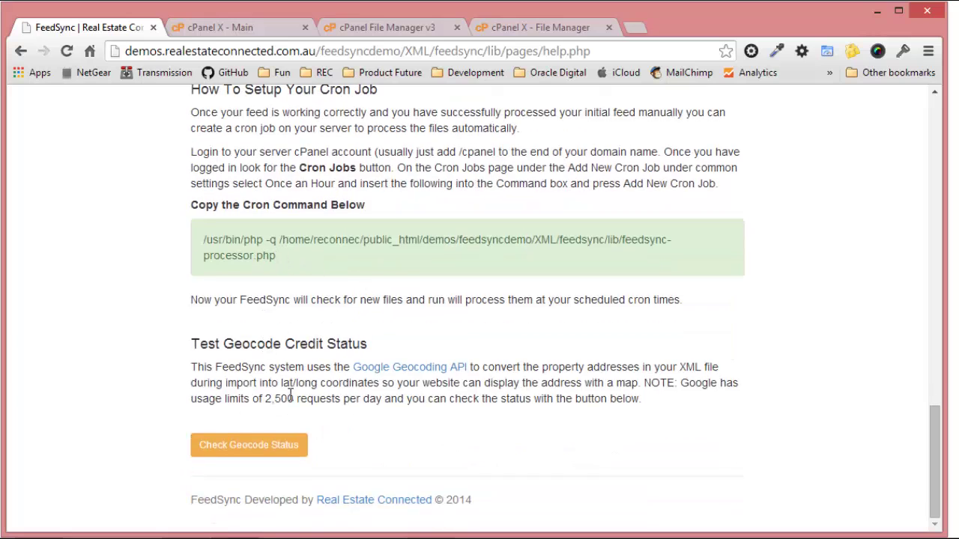
left_click(259, 452)
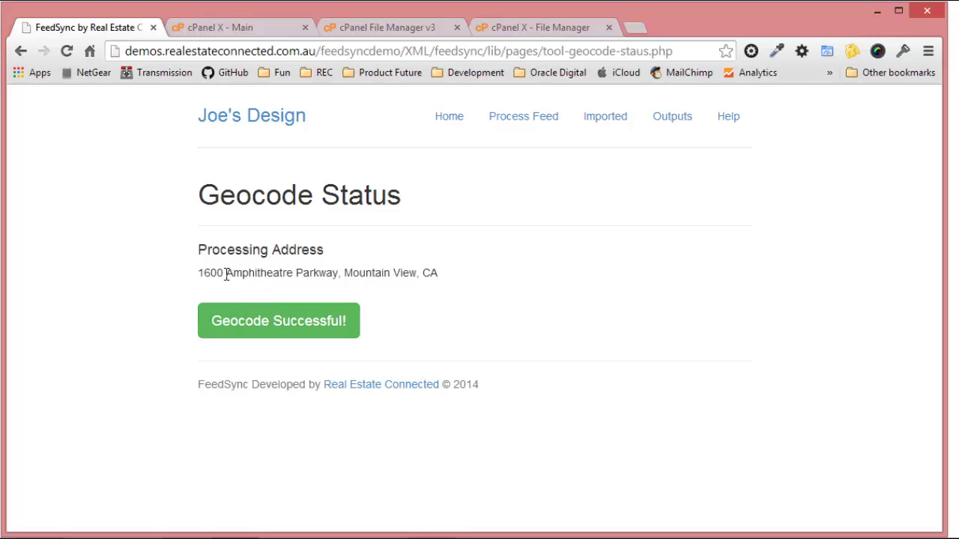
left_click_drag(197, 273, 440, 274)
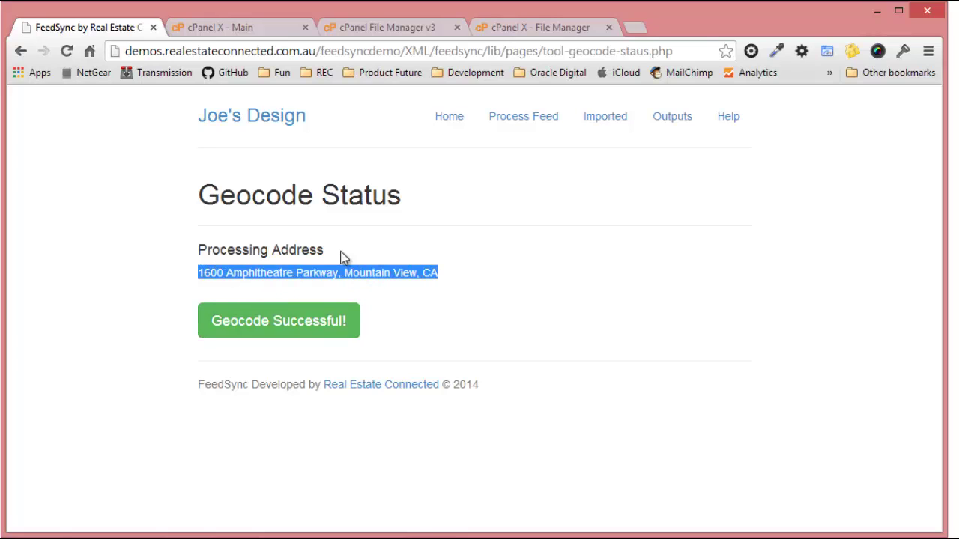
left_click(449, 281)
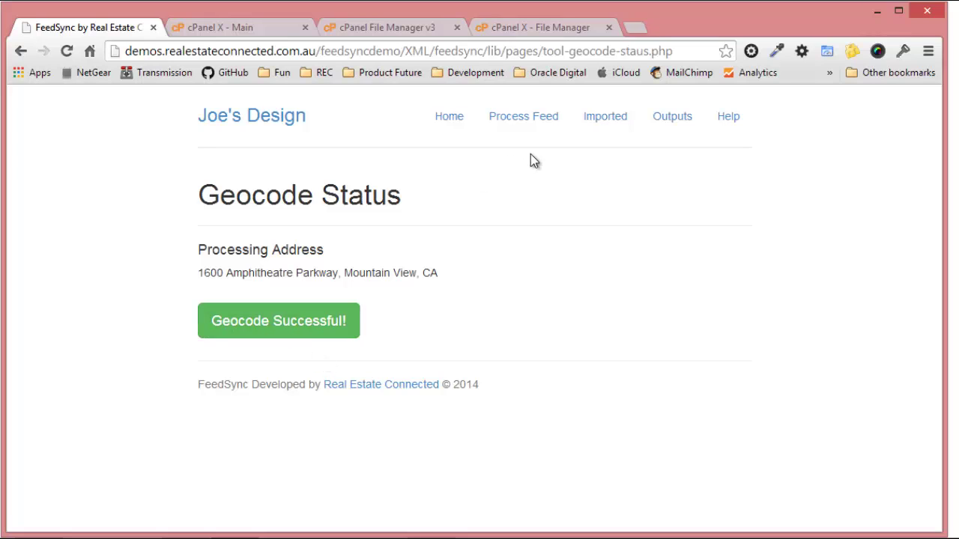
Go back to the FeedSync Home page with the Process Feed intro.
left_click(448, 120)
scroll(564, 237, "down", 1)
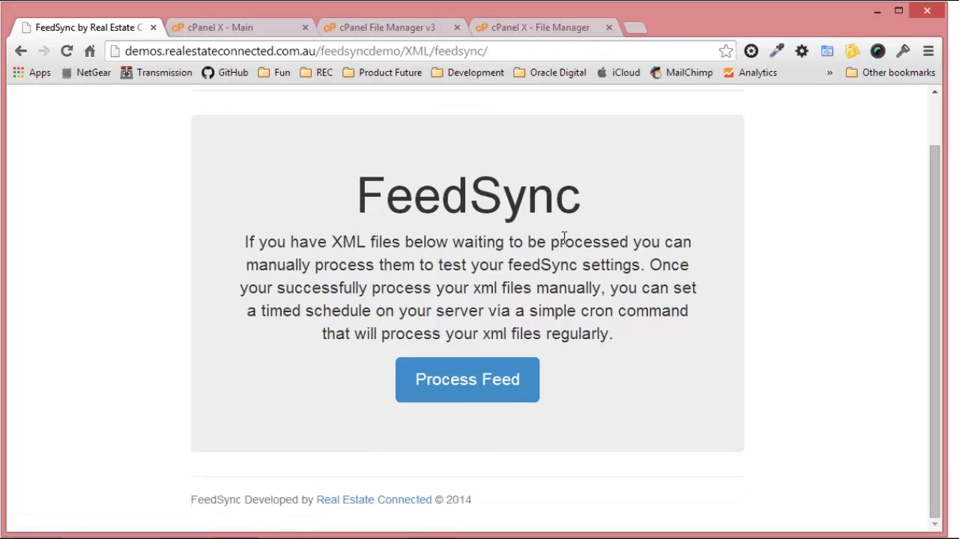
scroll(508, 327, "up", 1)
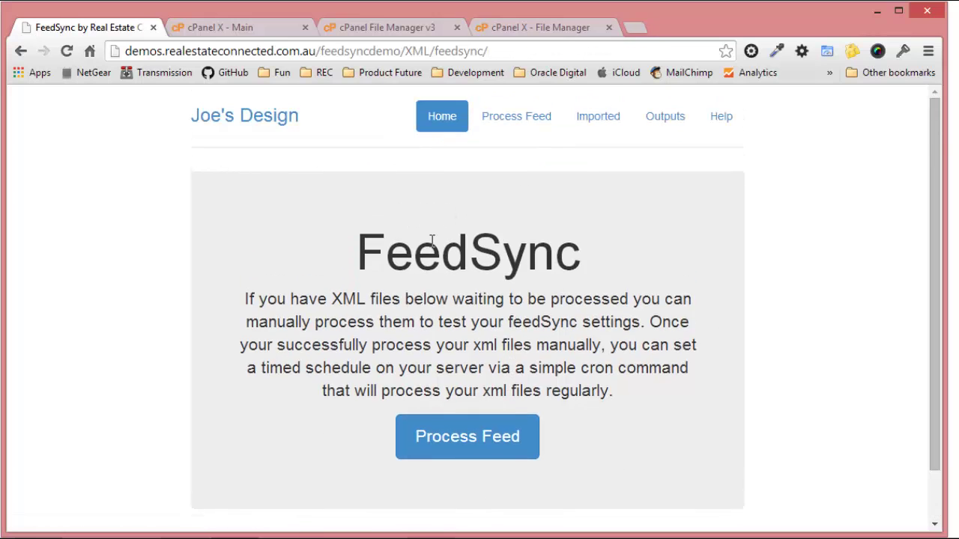
scroll(432, 242, "down", 1)
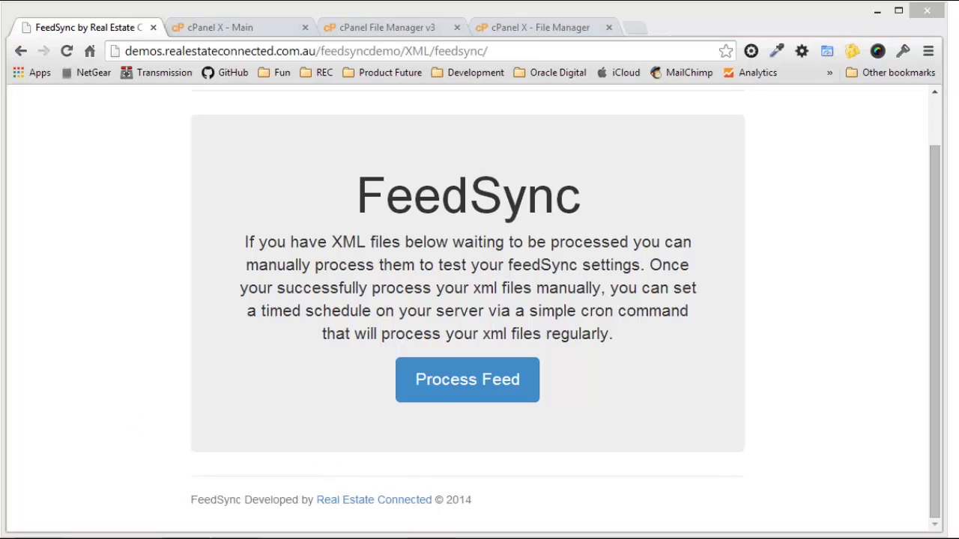
In XML Test Files, select commaus_2013-12-24_09-36-06_2 through commaus_2014-01-03_12-36-03_9.
key("alt+Tab")
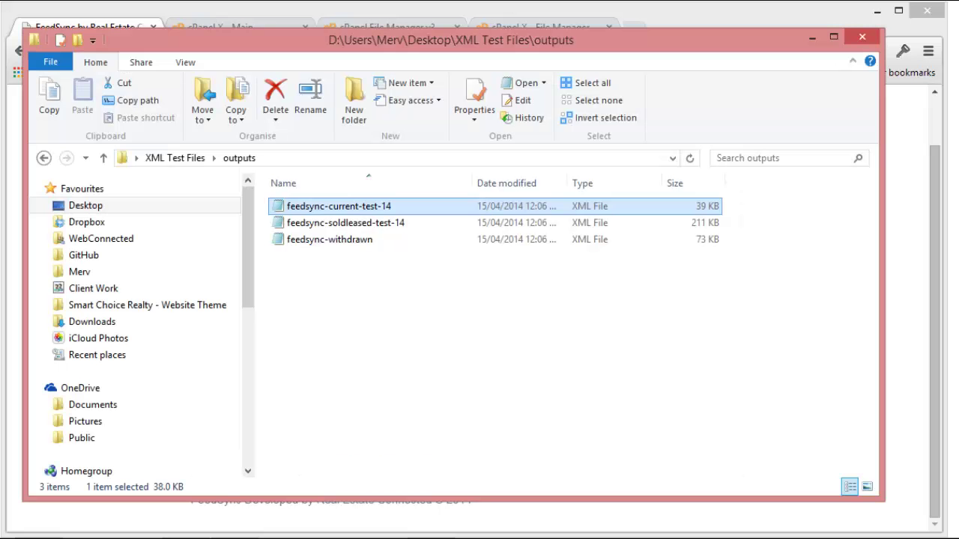
left_click(187, 163)
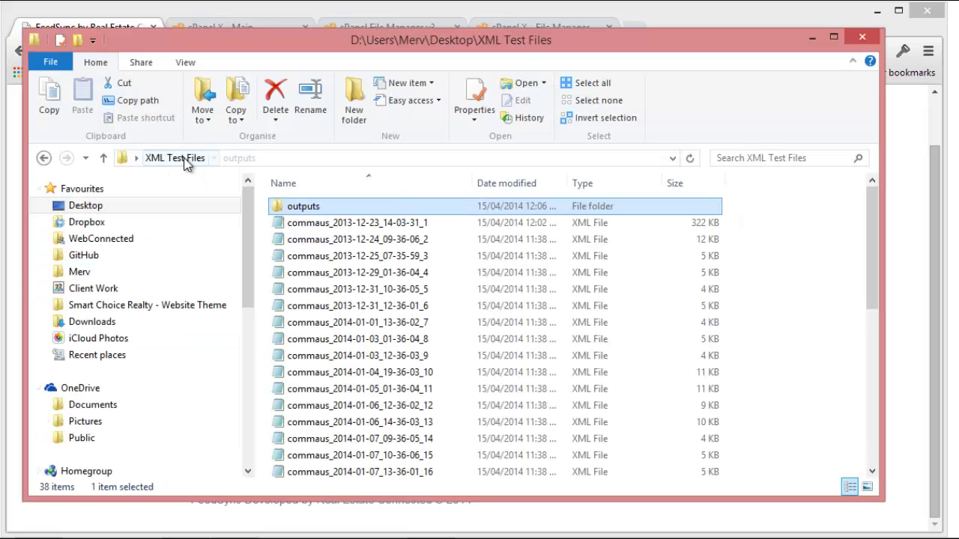
left_click(423, 241)
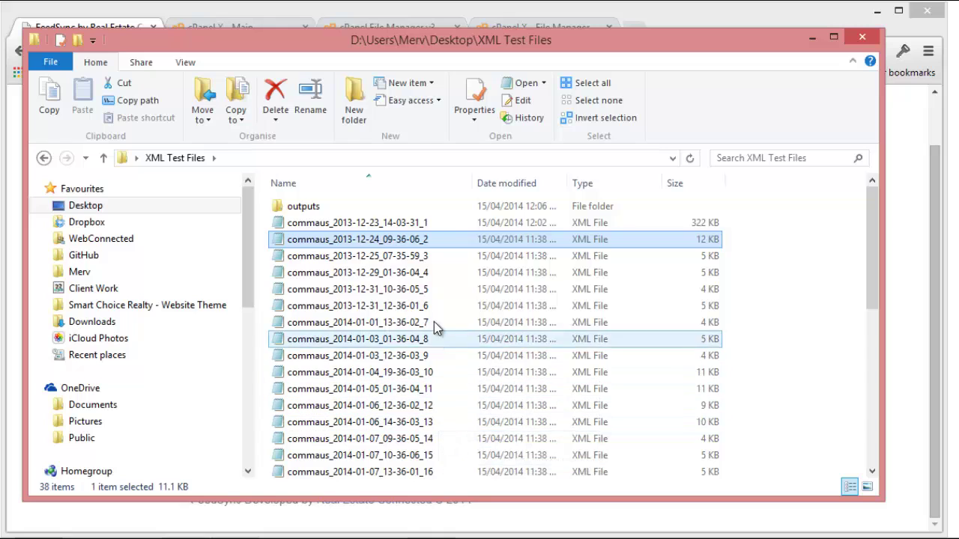
left_click(433, 356, "shift")
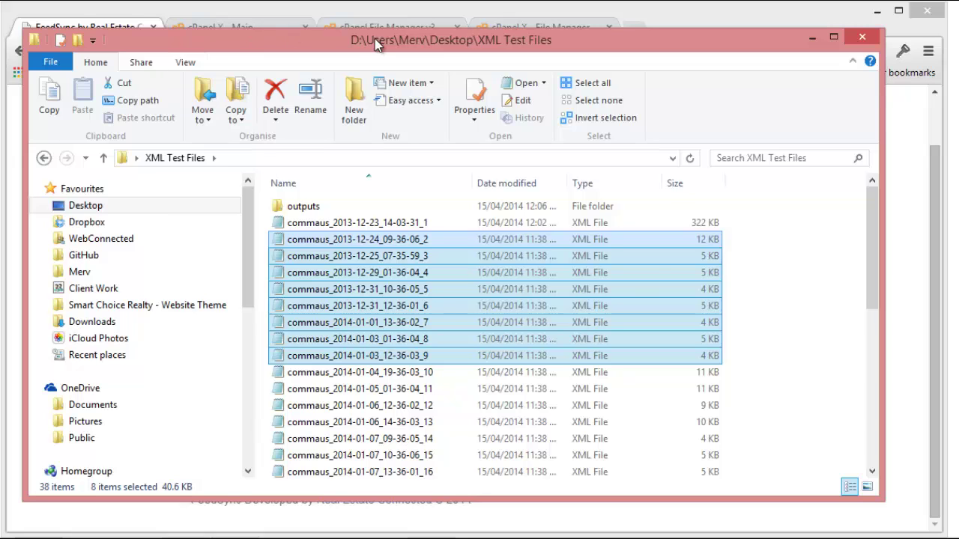
left_click(364, 15)
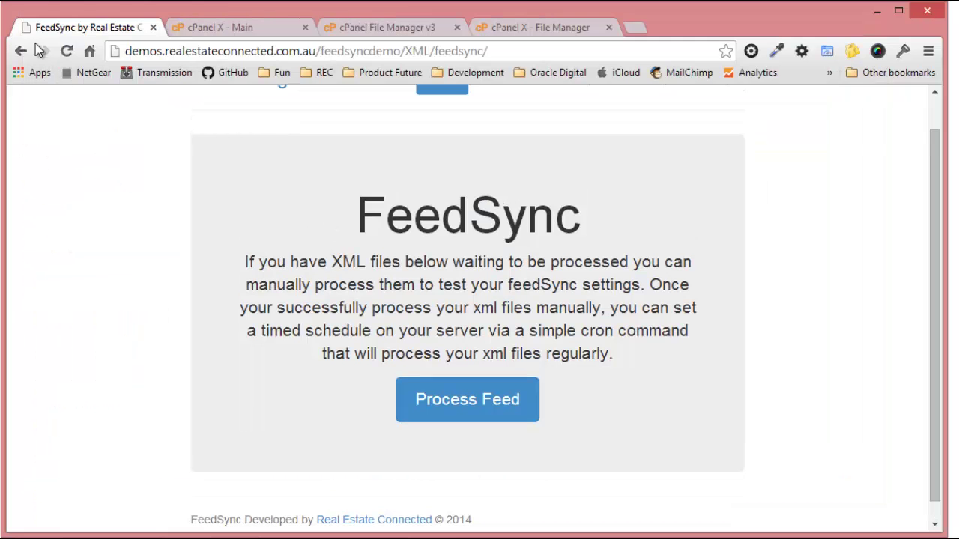
Refresh the home page and process the eight waiting commaus XML files, reviewing the geocoded results.
left_click(66, 51)
scroll(199, 364, "down", 4)
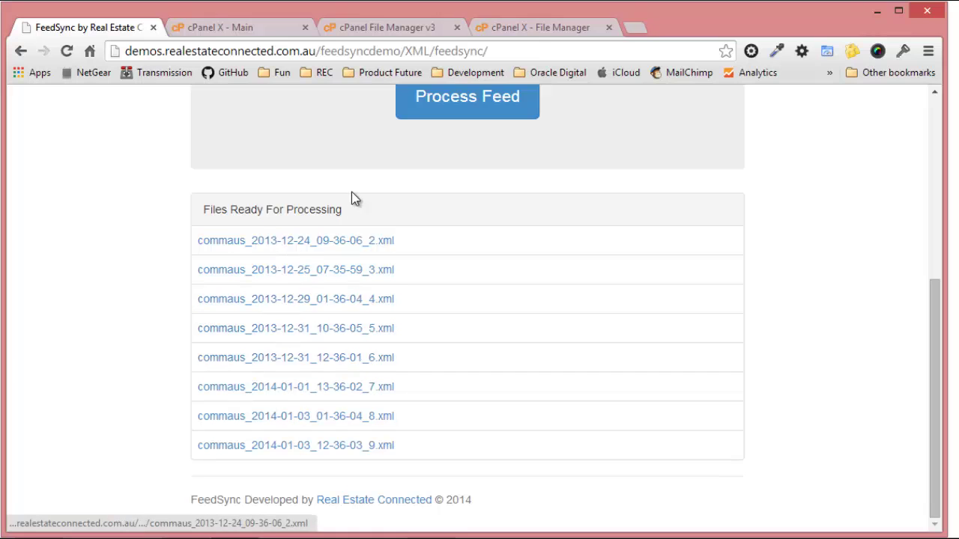
scroll(389, 340, "up", 2)
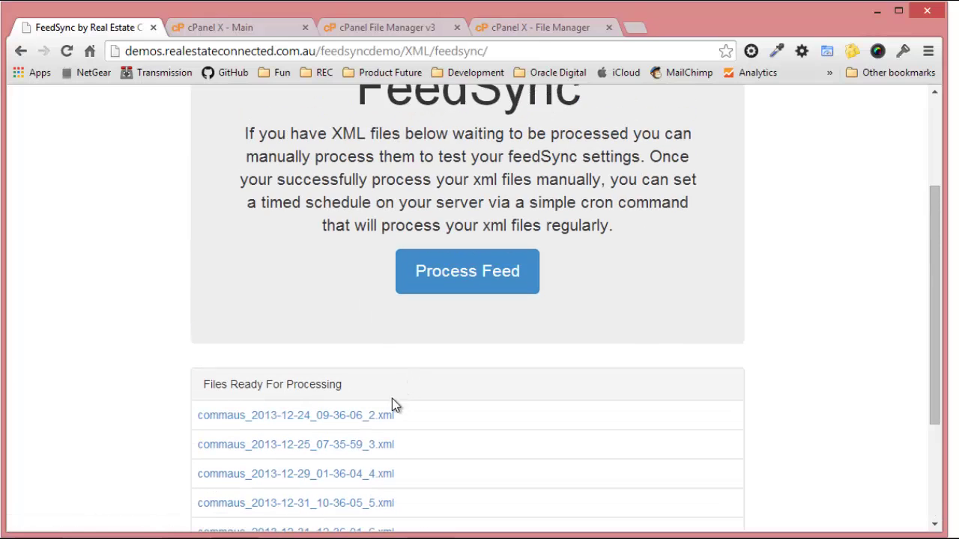
scroll(246, 425, "down", 1)
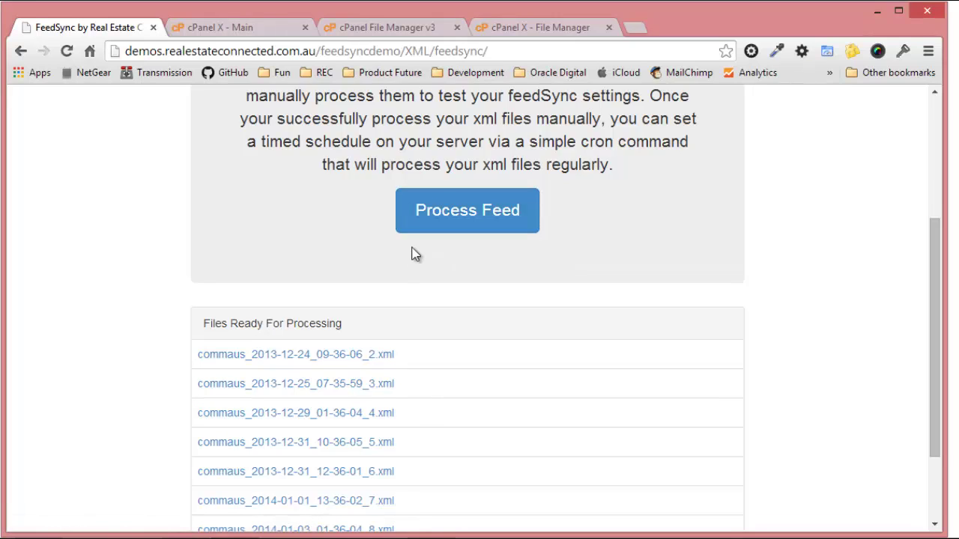
left_click(460, 209)
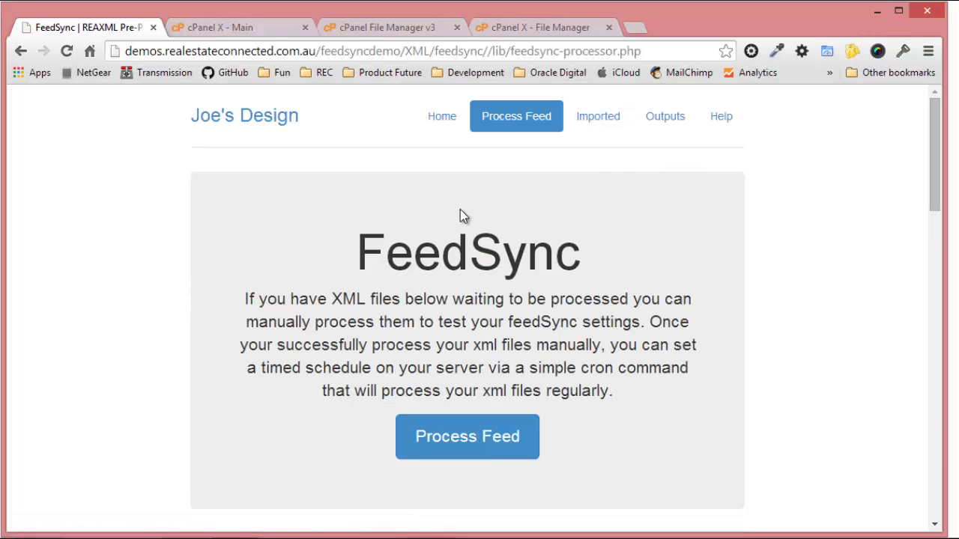
scroll(460, 214, "down", 7)
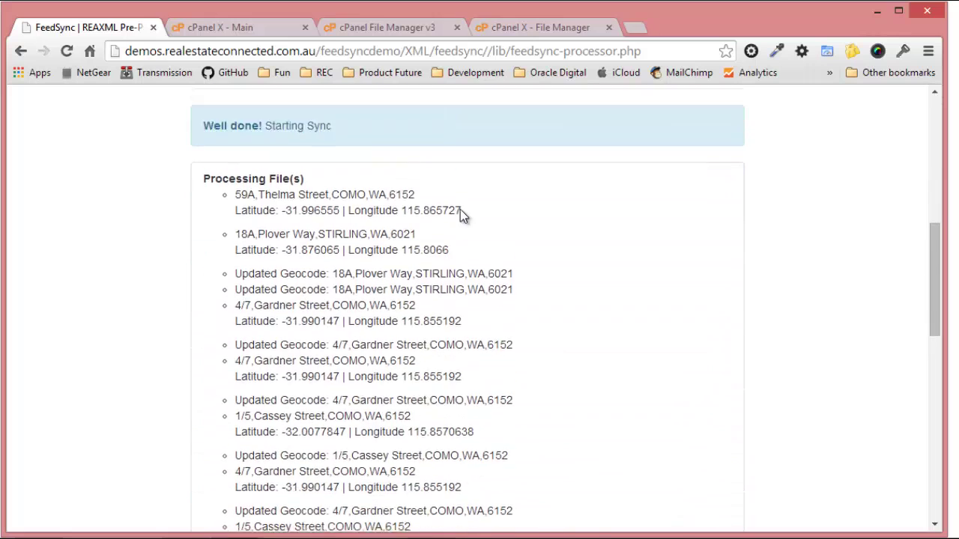
scroll(306, 227, "down", 5)
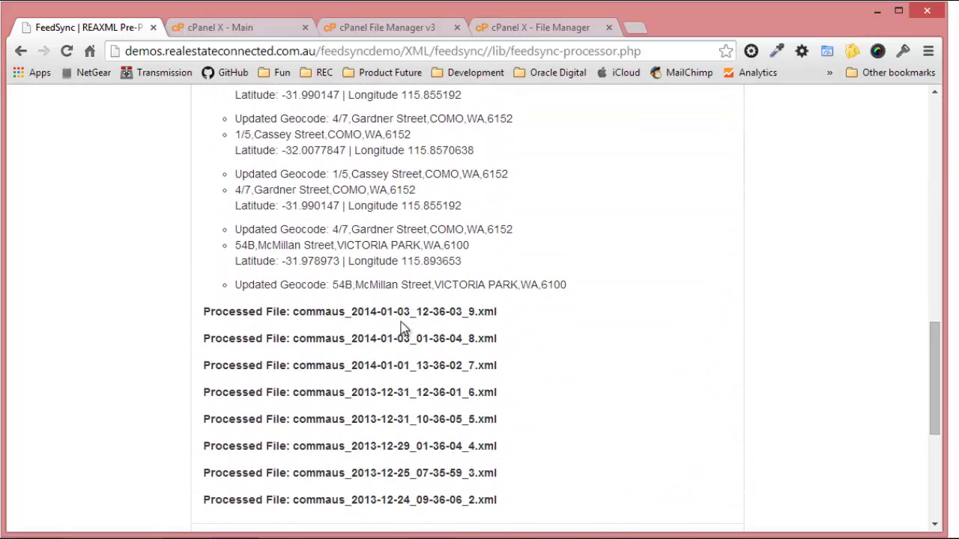
scroll(432, 317, "up", 1)
scroll(432, 318, "up", 10)
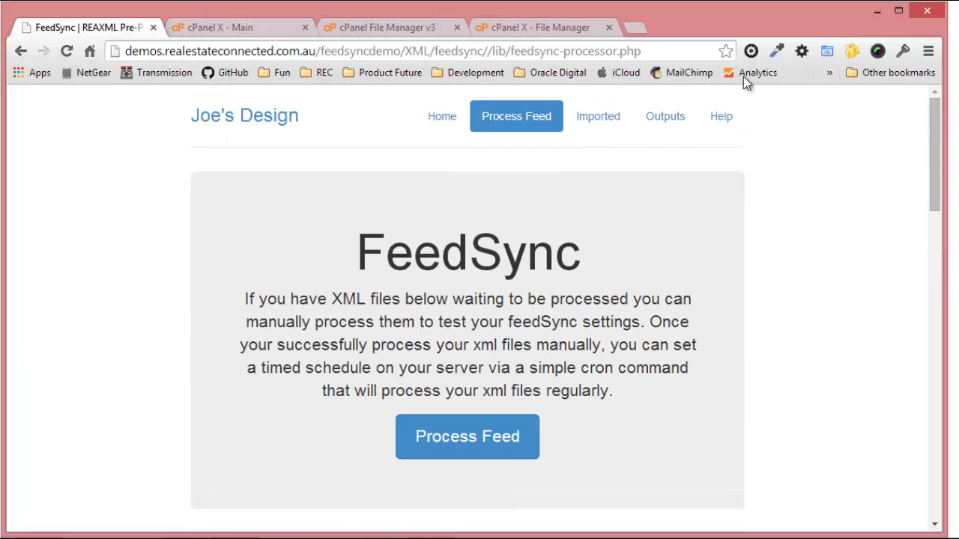
Refresh Output Files and check the leased status value in feedsync-soldleased.xml.
left_click(657, 125)
left_click(659, 126)
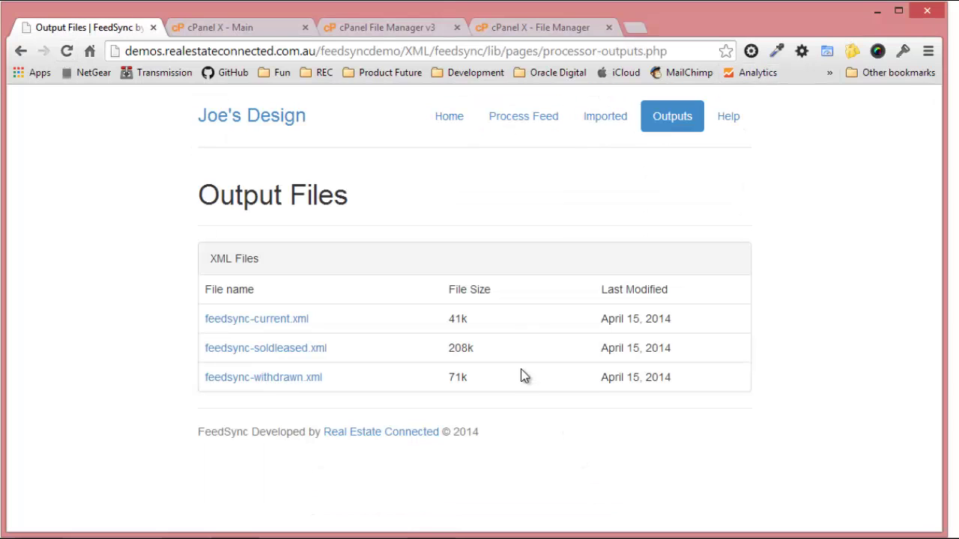
left_click(287, 350)
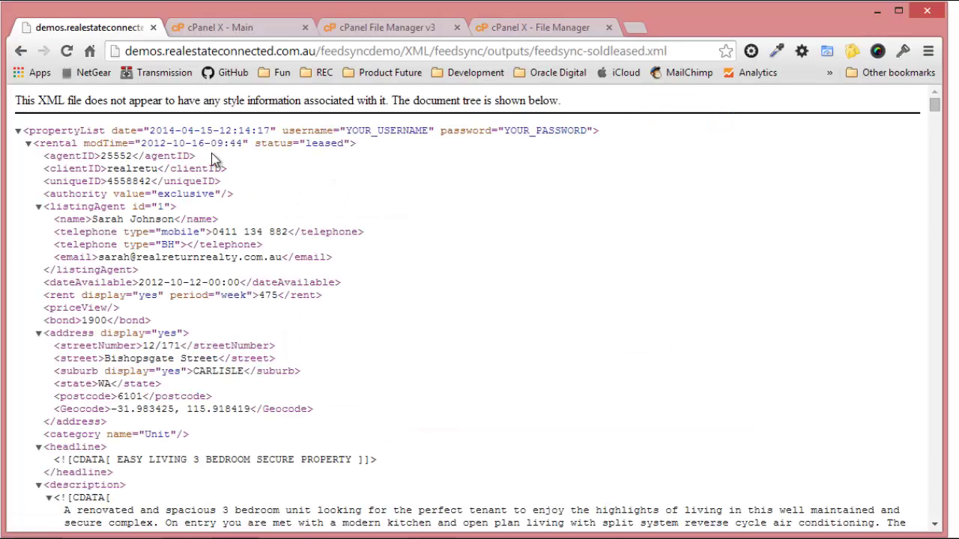
double_click(311, 144)
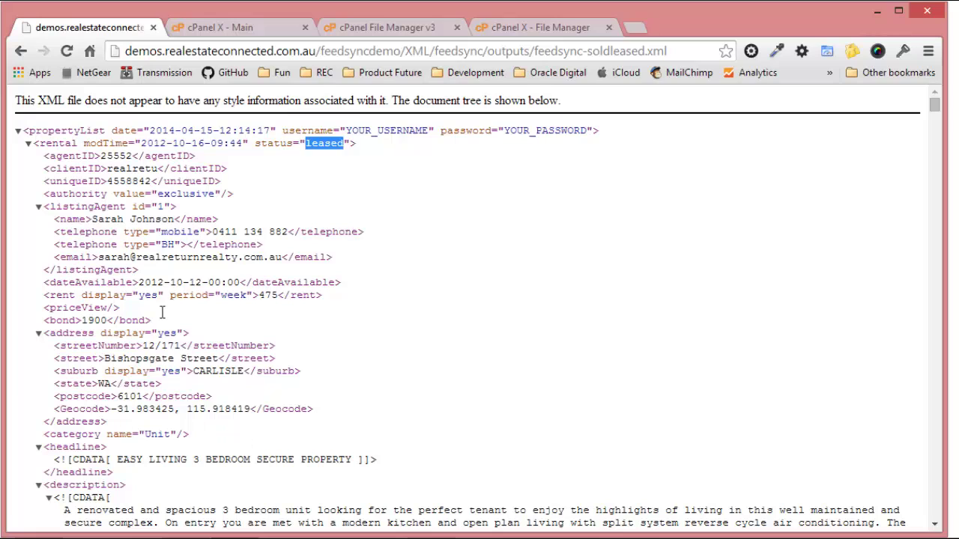
left_click(20, 51)
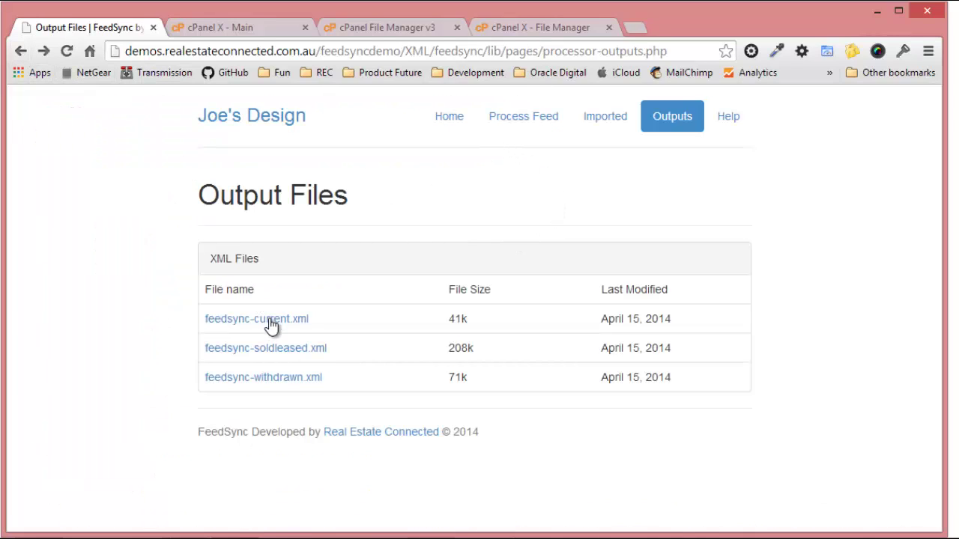
Locate the username and password lines in settings.php, then find the username declared in the second imported XML file.
left_click(509, 29)
scroll(180, 284, "up", 4)
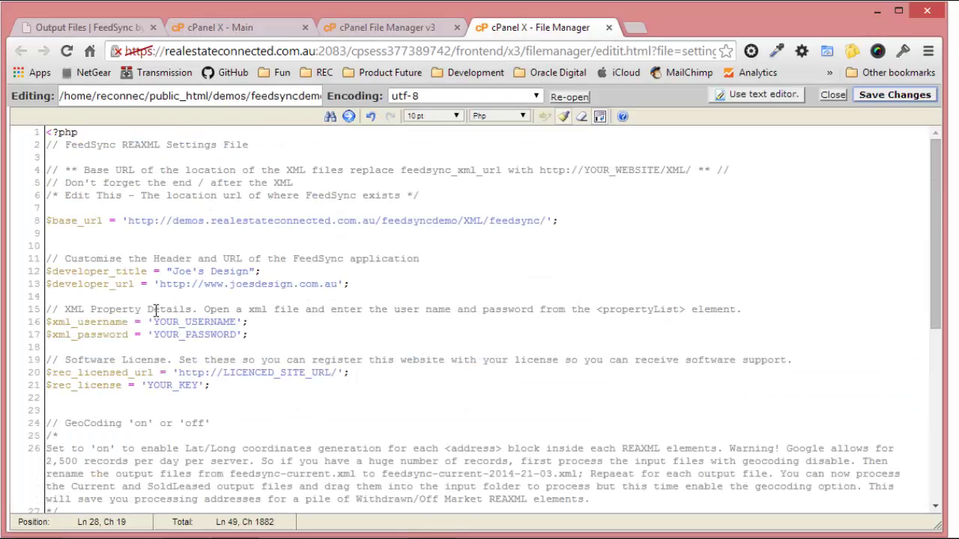
left_click_drag(46, 322, 131, 335)
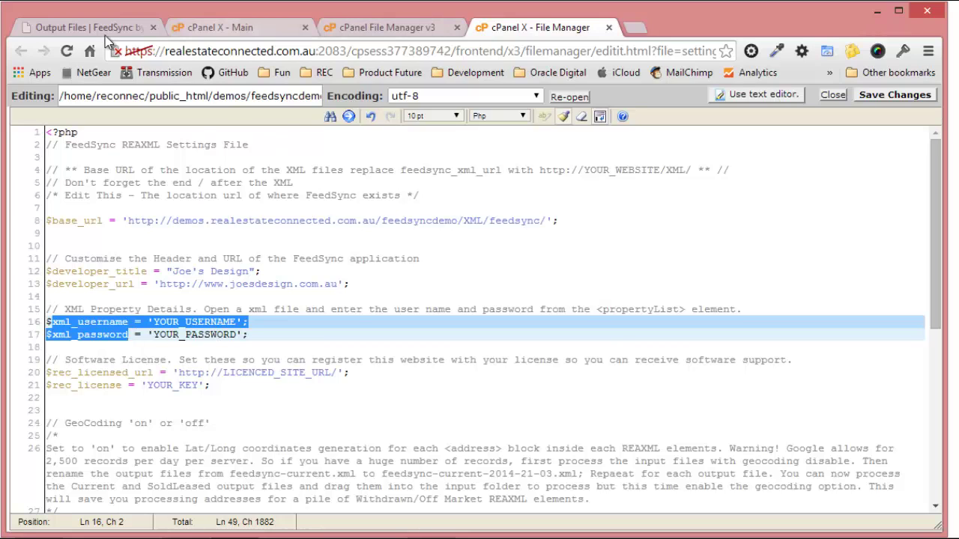
left_click(96, 26)
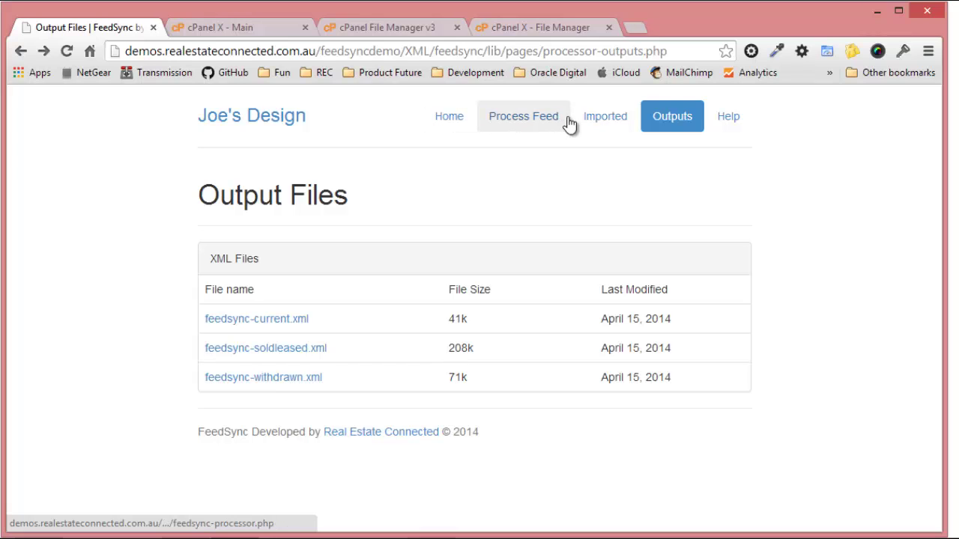
left_click(604, 117)
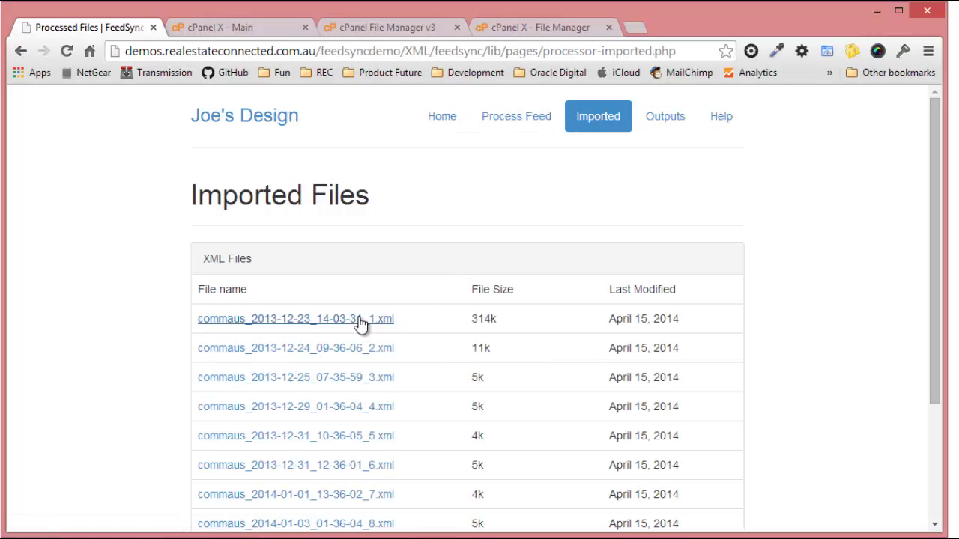
left_click(358, 358)
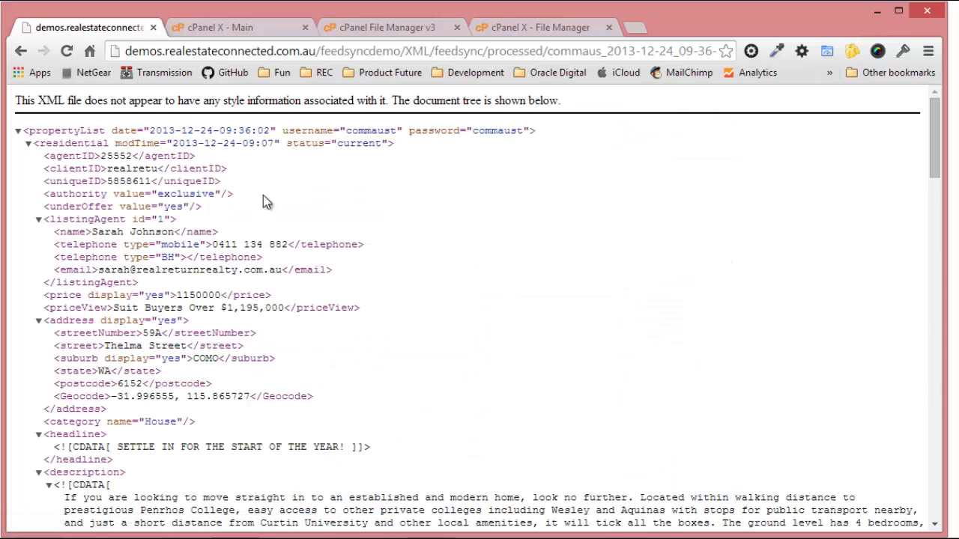
double_click(367, 129)
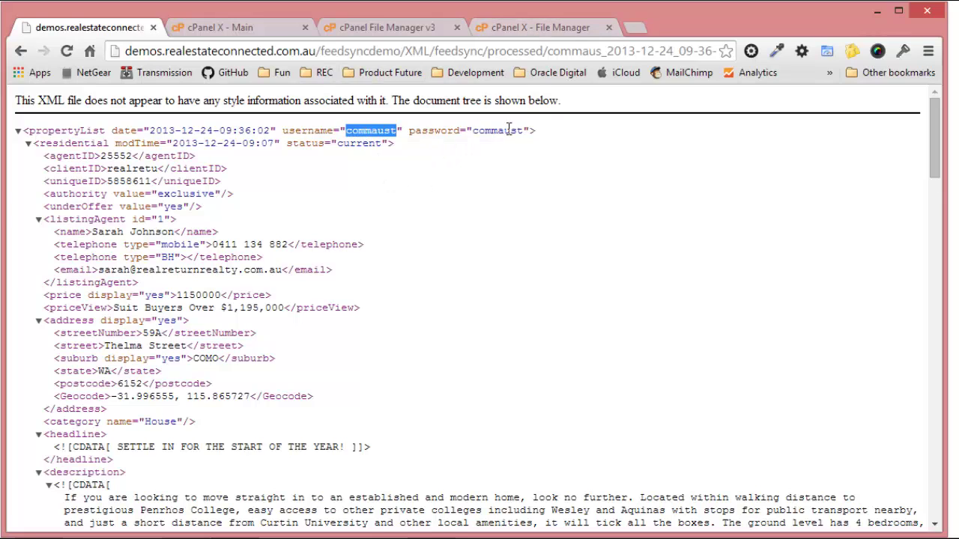
left_click(418, 29)
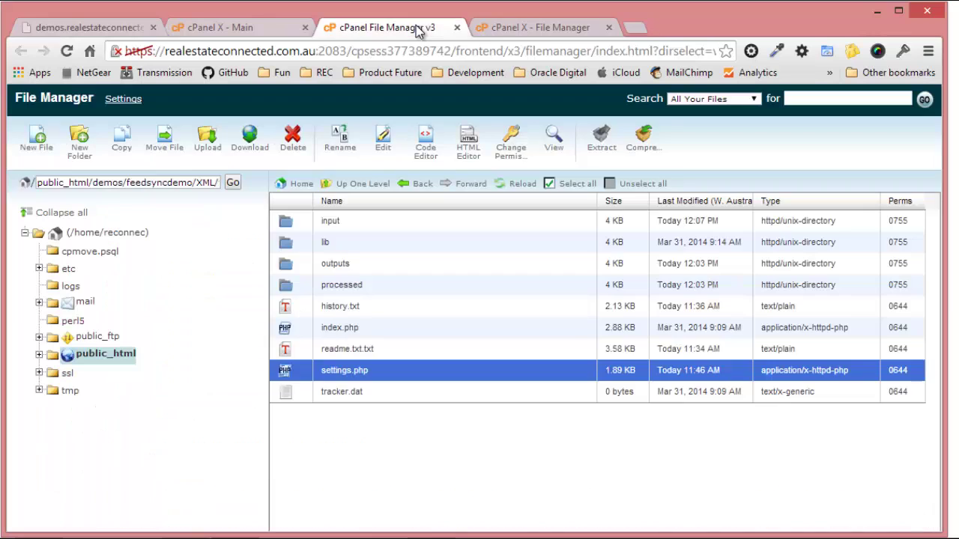
Replace YOUR_USERNAME and YOUR_PASSWORD on lines 16–17 of settings.php with the feed credentials and save.
left_click(516, 25)
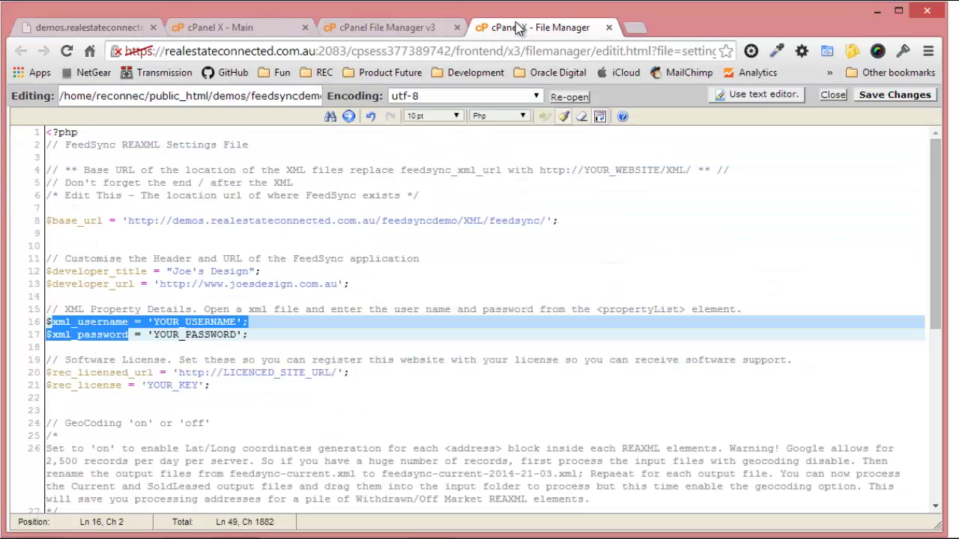
double_click(203, 322)
type("commaus")
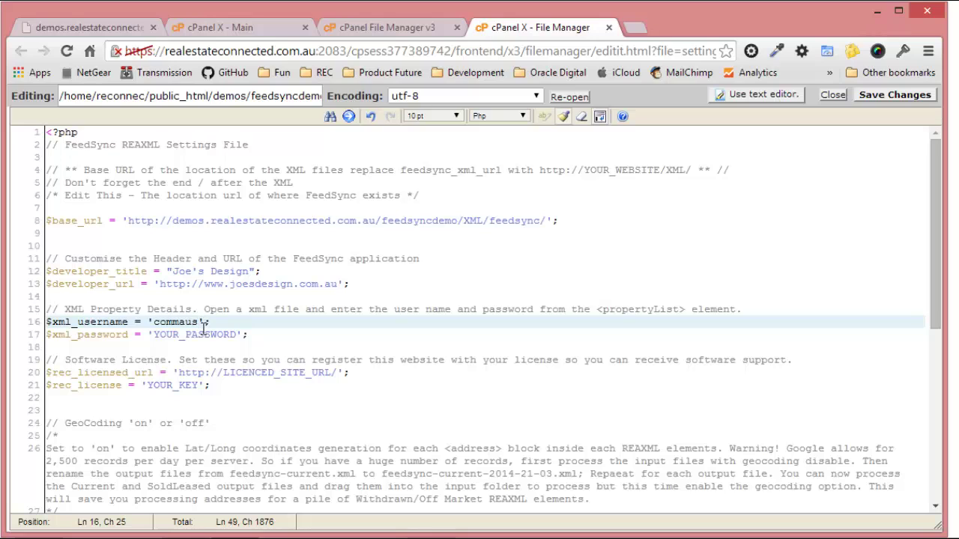
left_click(203, 329)
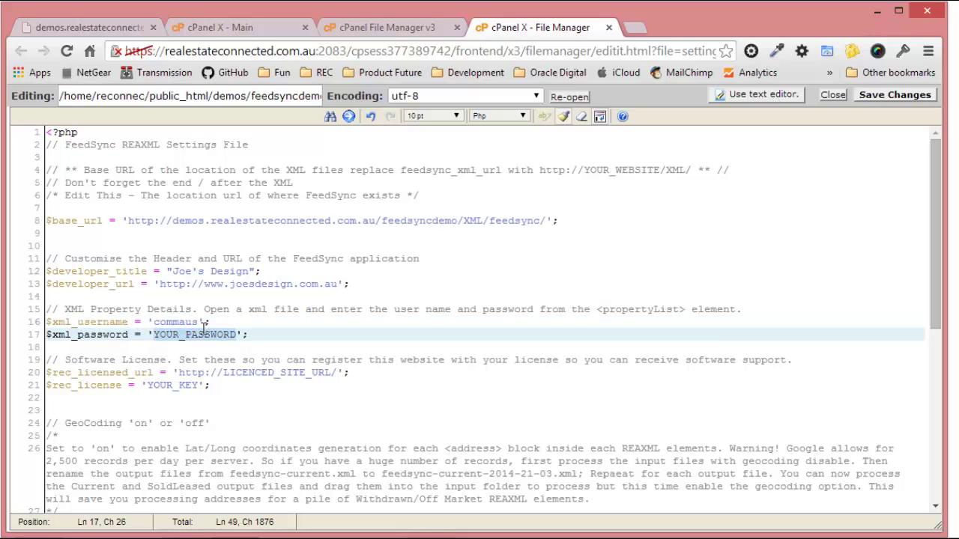
double_click(203, 330)
left_click(894, 95)
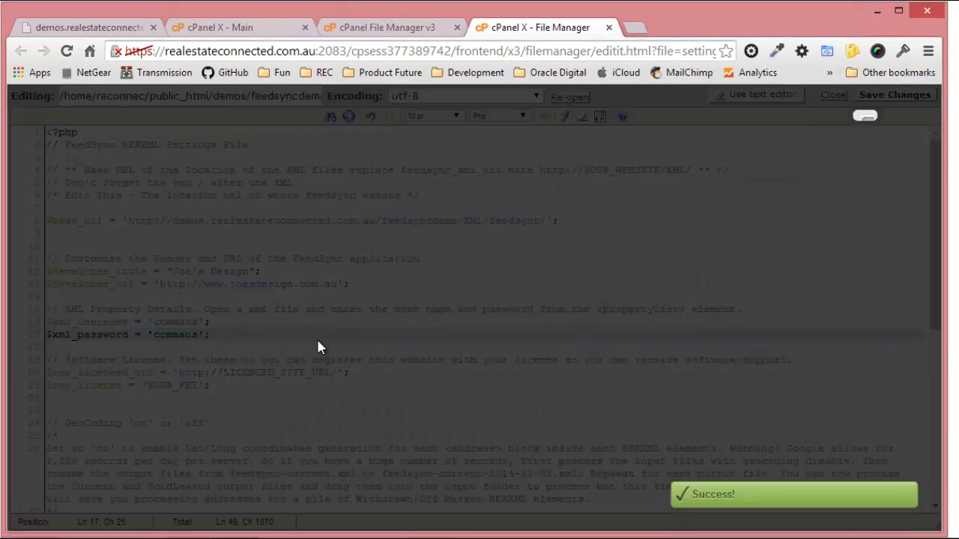
scroll(323, 346, "down", 2)
scroll(352, 349, "up", 4)
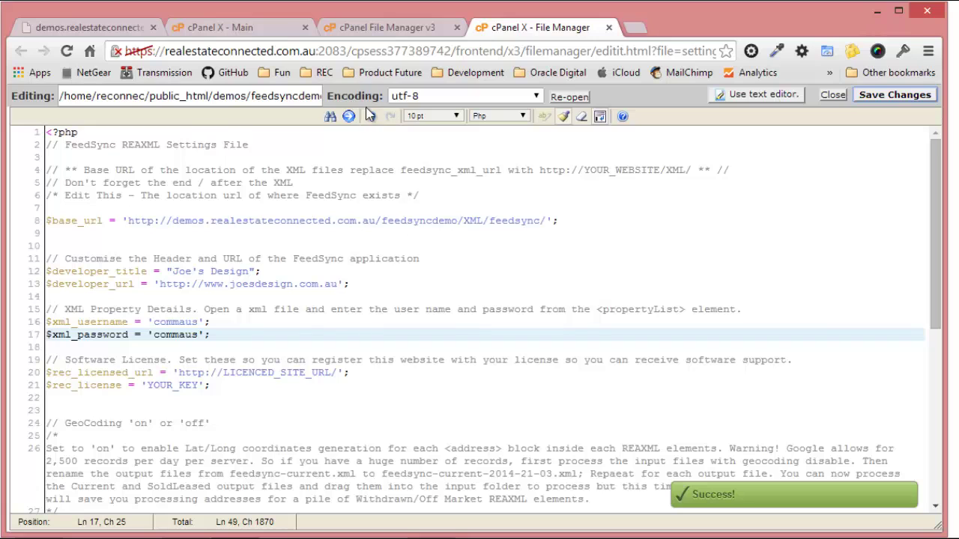
left_click(884, 98)
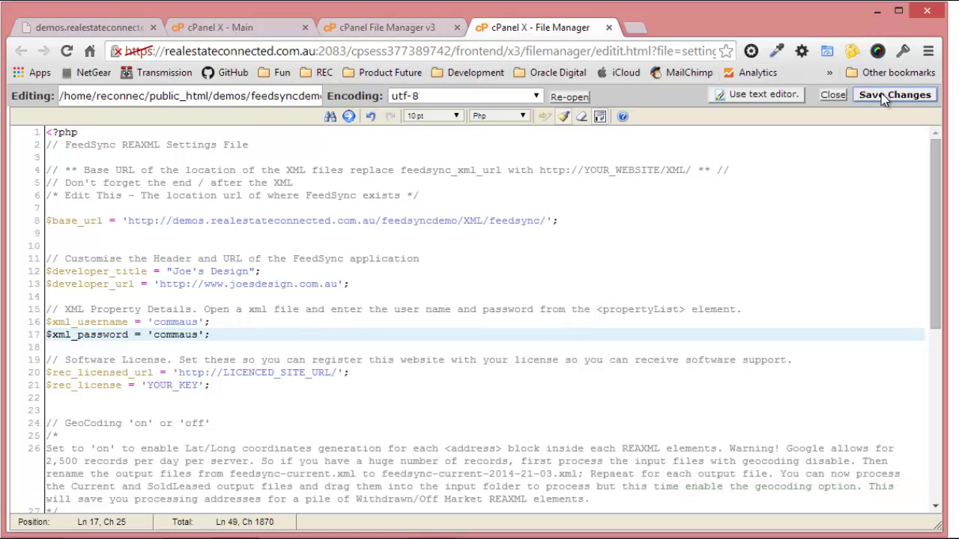
Go back to FeedSync's Imported Files page.
left_click(404, 28)
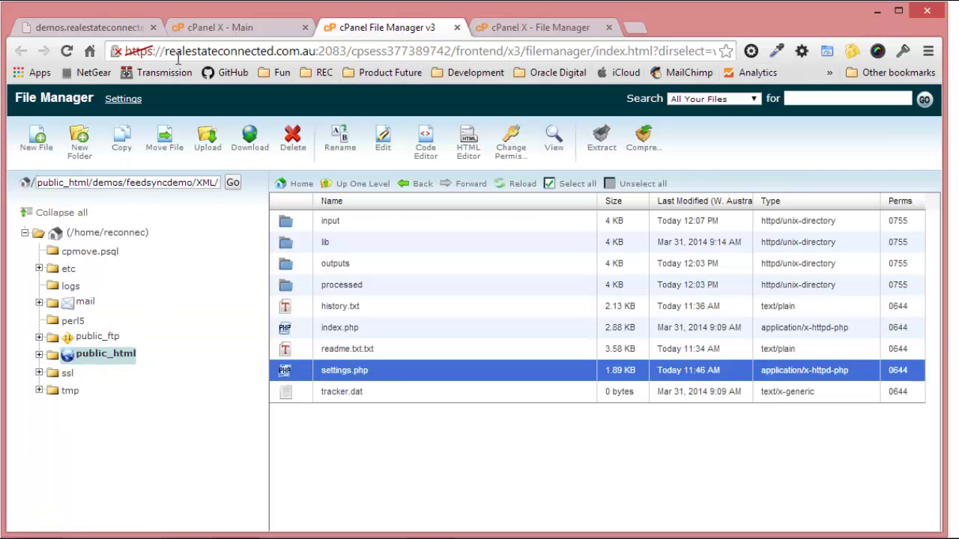
left_click(120, 29)
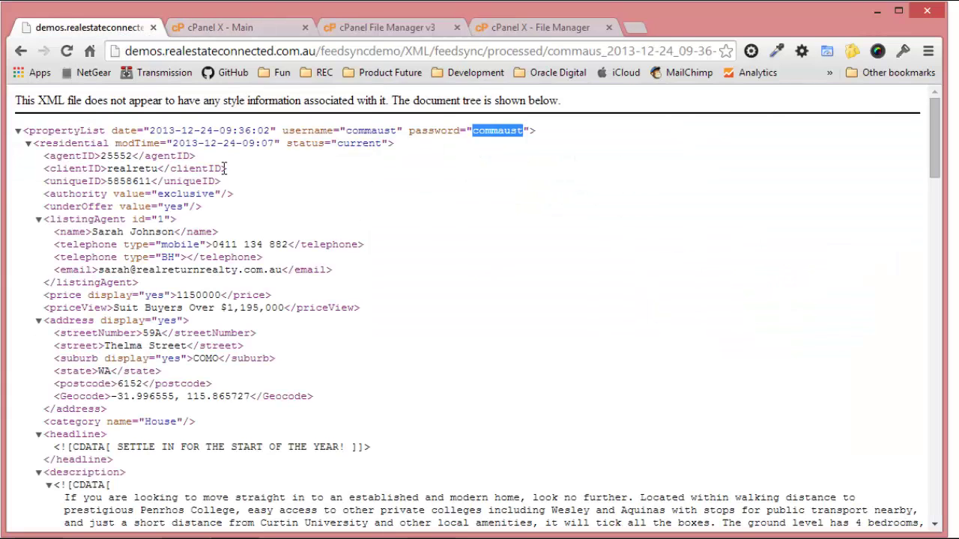
left_click(21, 51)
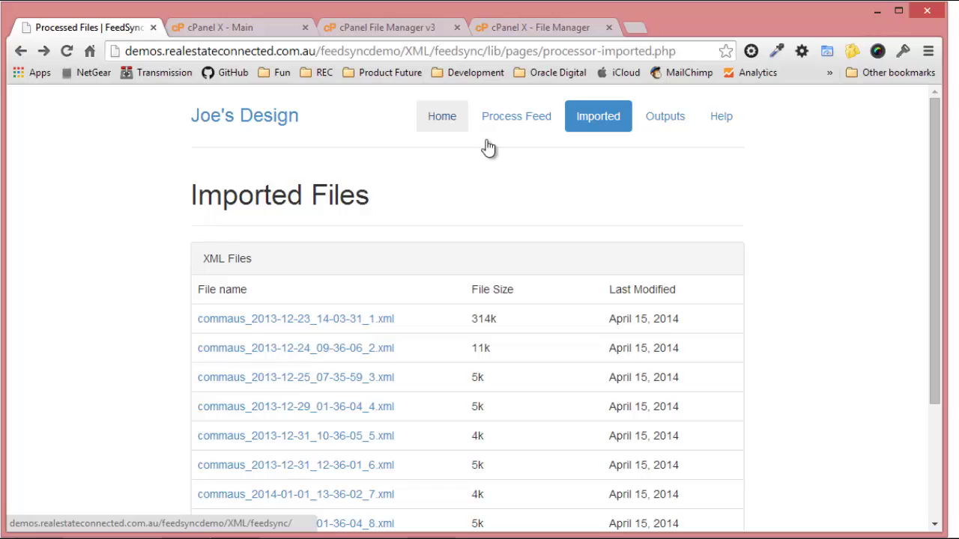
Copy the feedsync-processor.php cron command from the Help page's How To Setup Your Cron Job section.
left_click(721, 118)
scroll(714, 271, "down", 3)
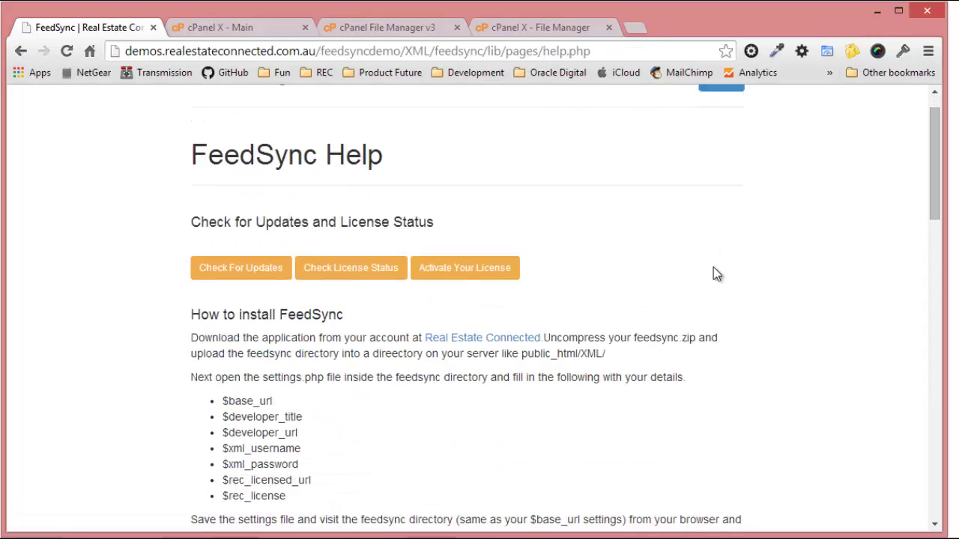
scroll(715, 271, "down", 15)
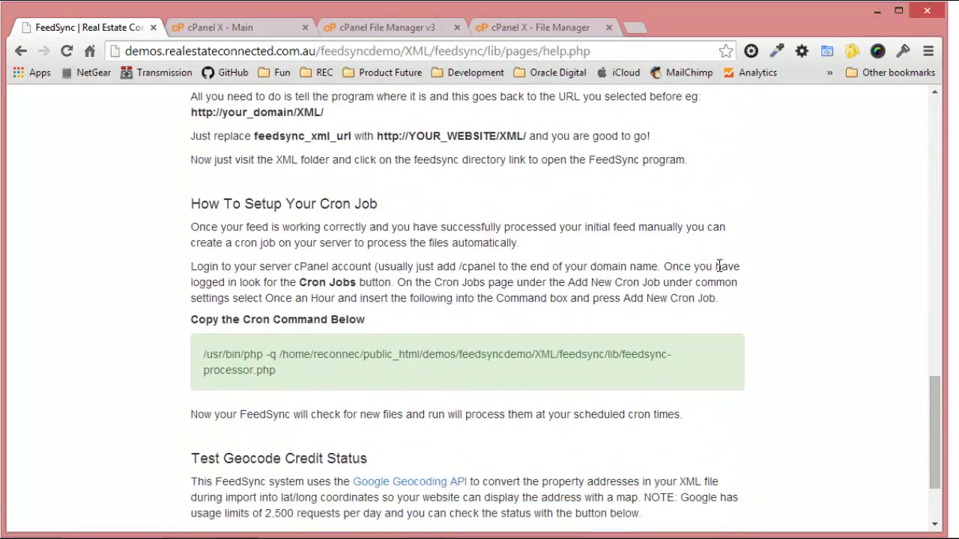
left_click_drag(192, 199, 403, 321)
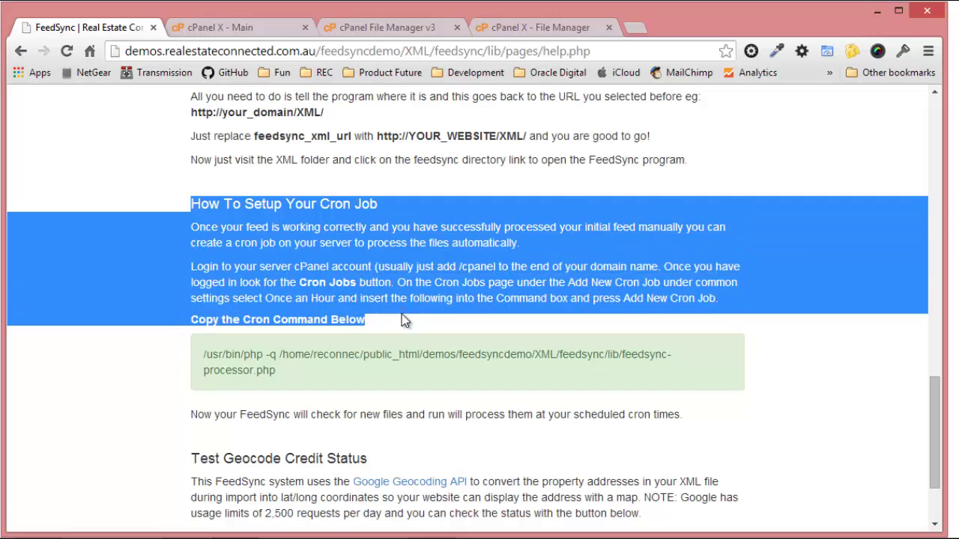
left_click(444, 237)
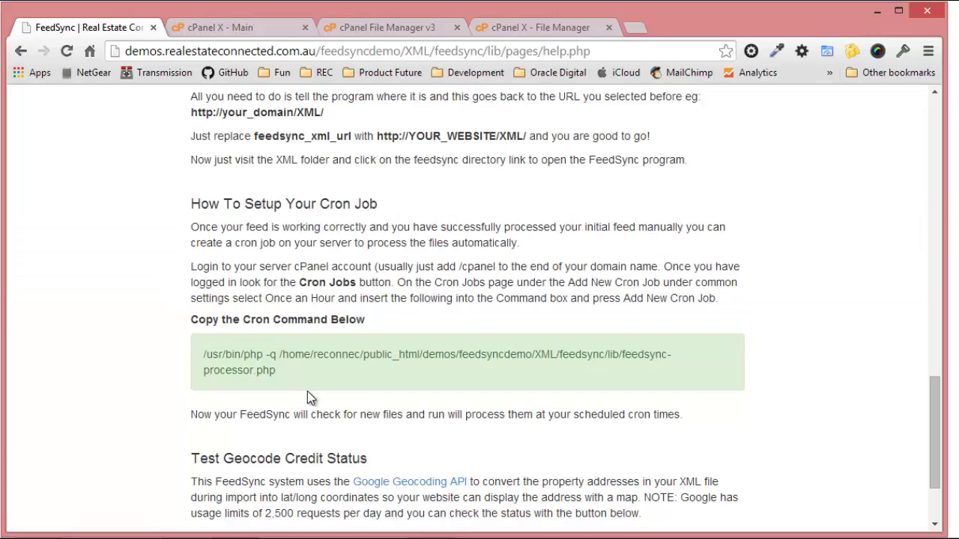
left_click_drag(276, 370, 203, 353)
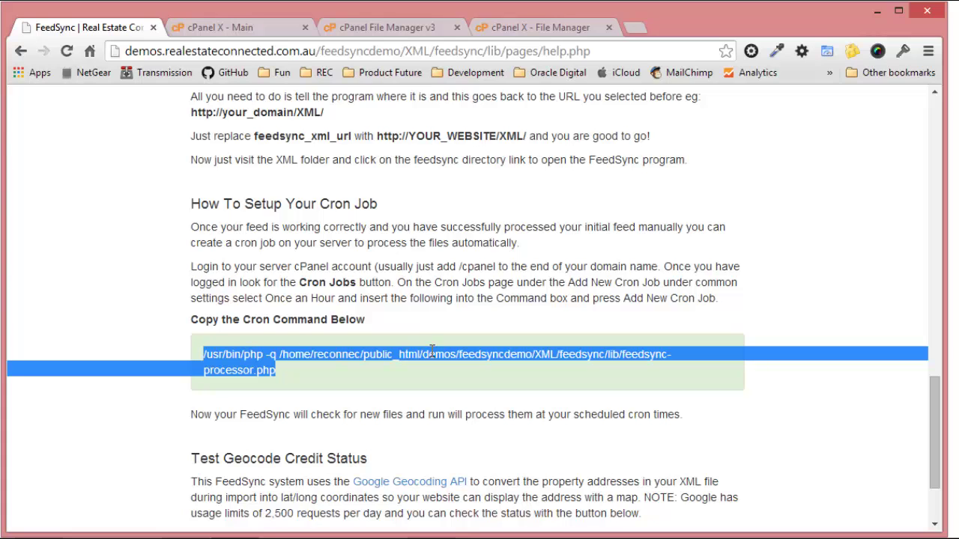
right_click(252, 357)
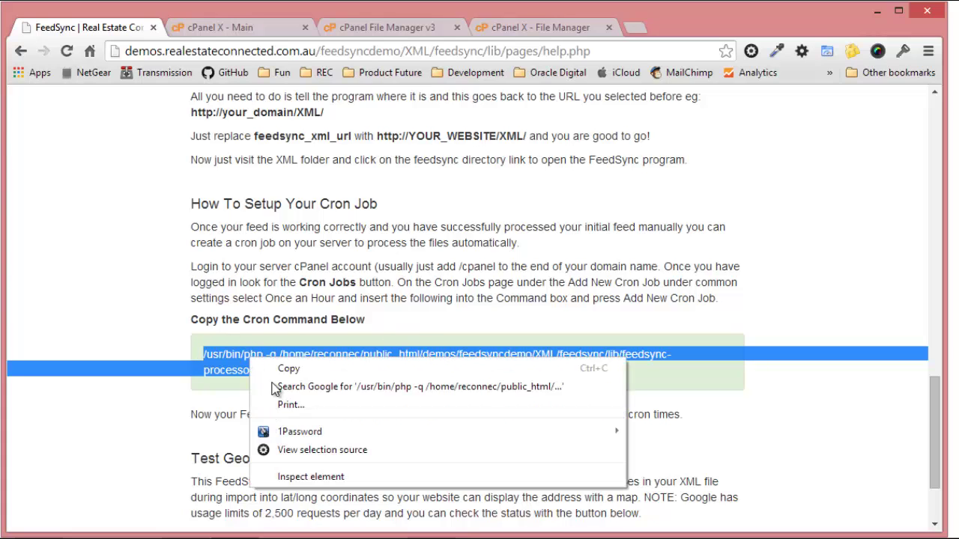
left_click(285, 369)
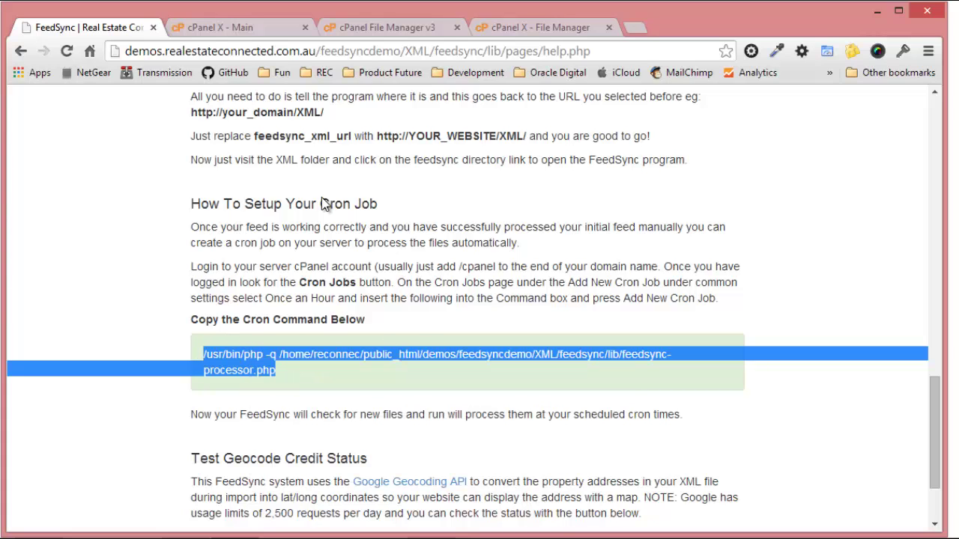
In cPanel Cron Jobs, add an every-5-minutes job running the pasted feedsync-processor.php command.
left_click(262, 28)
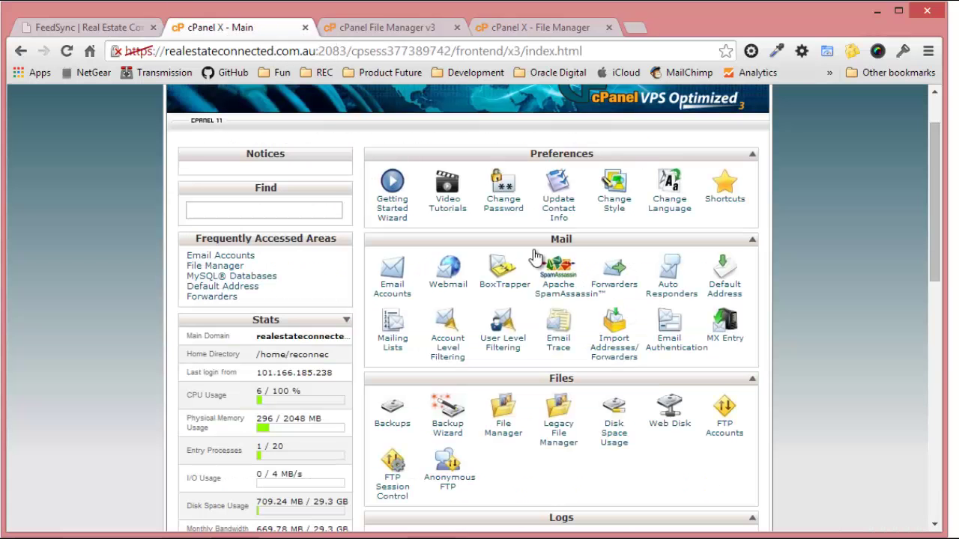
scroll(175, 235, "up", 1)
scroll(637, 315, "down", 5)
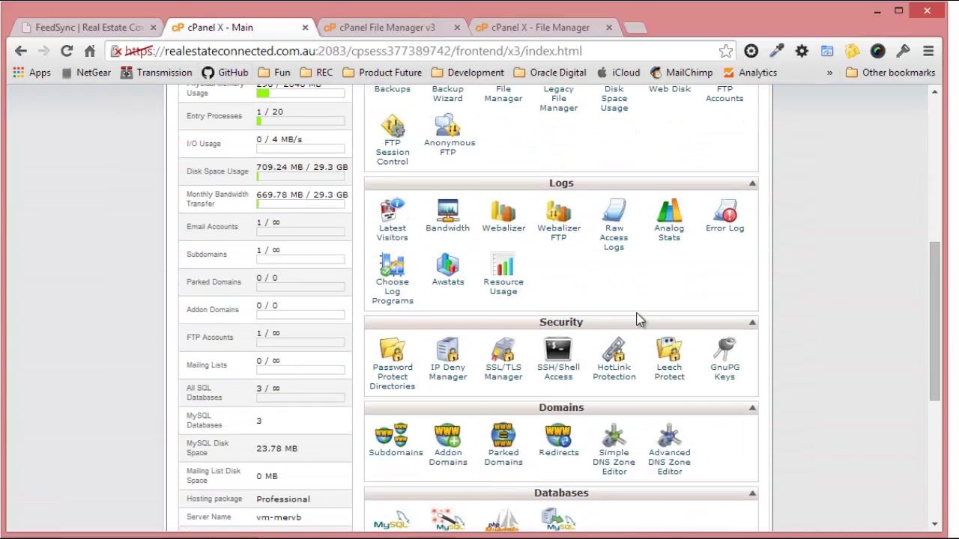
scroll(637, 315, "down", 4)
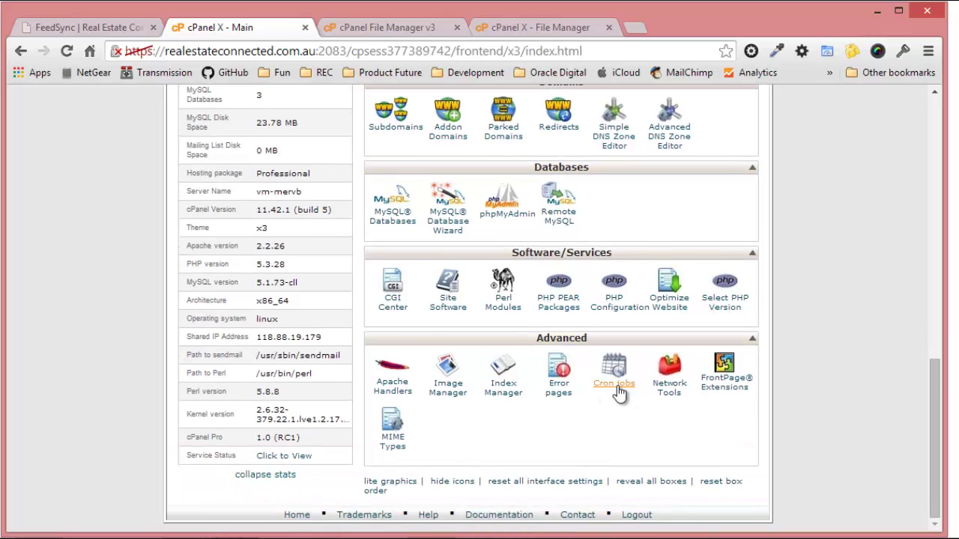
left_click(615, 385)
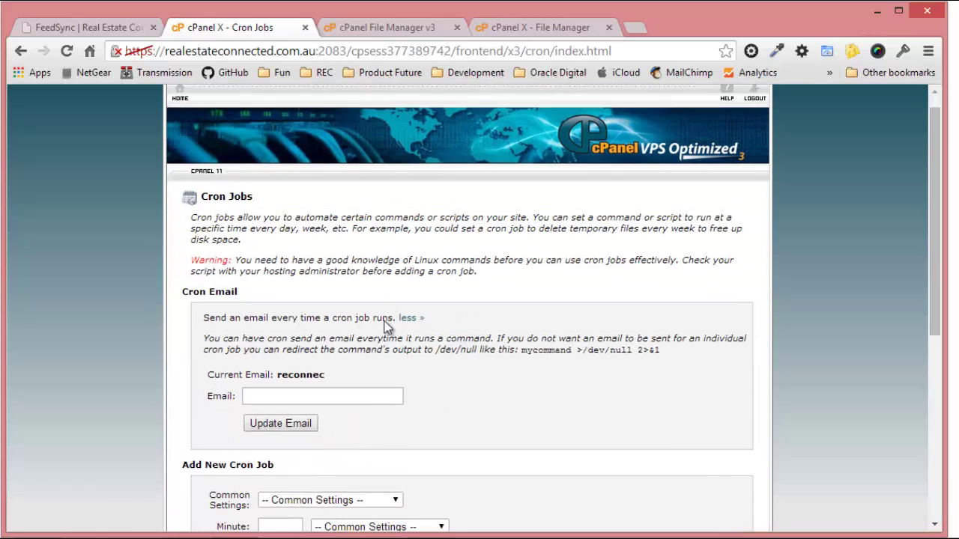
scroll(385, 326, "down", 4)
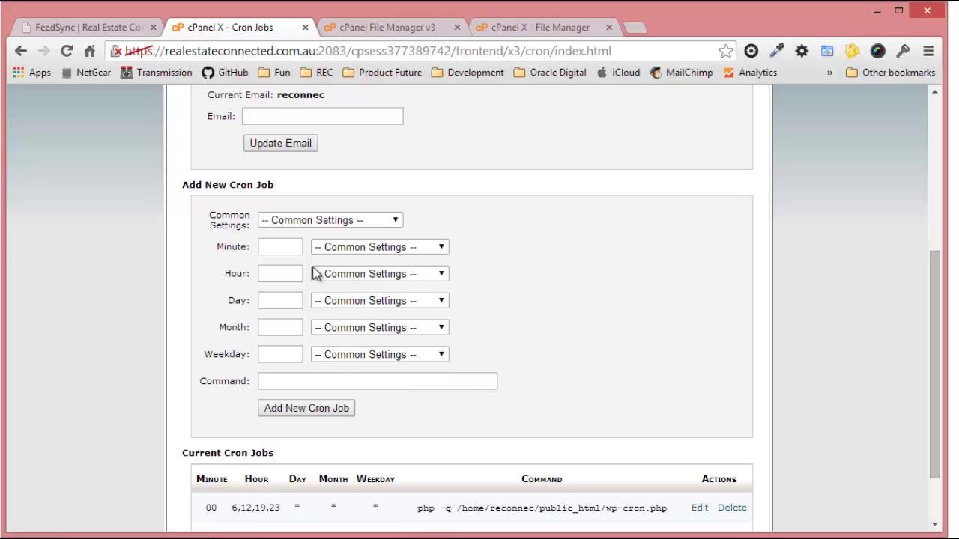
left_click(306, 222)
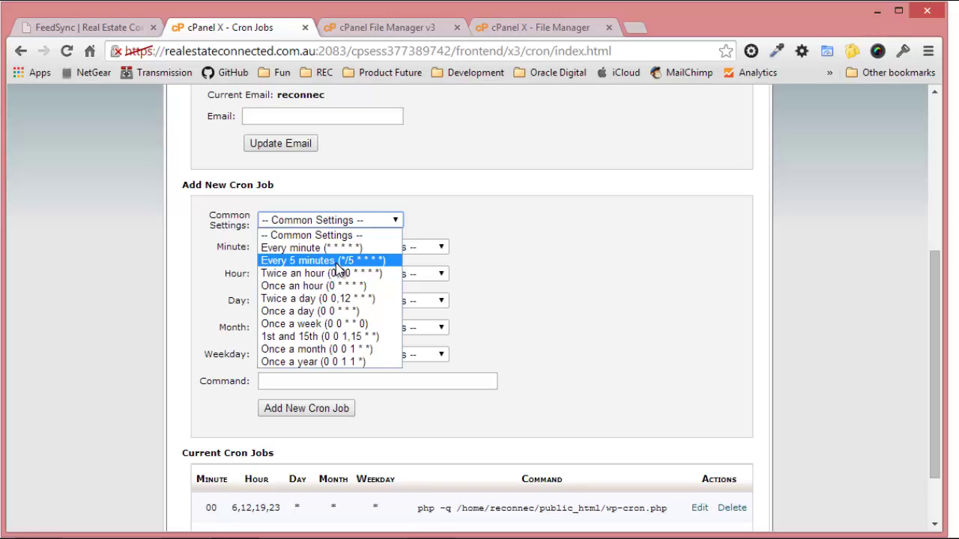
left_click(337, 262)
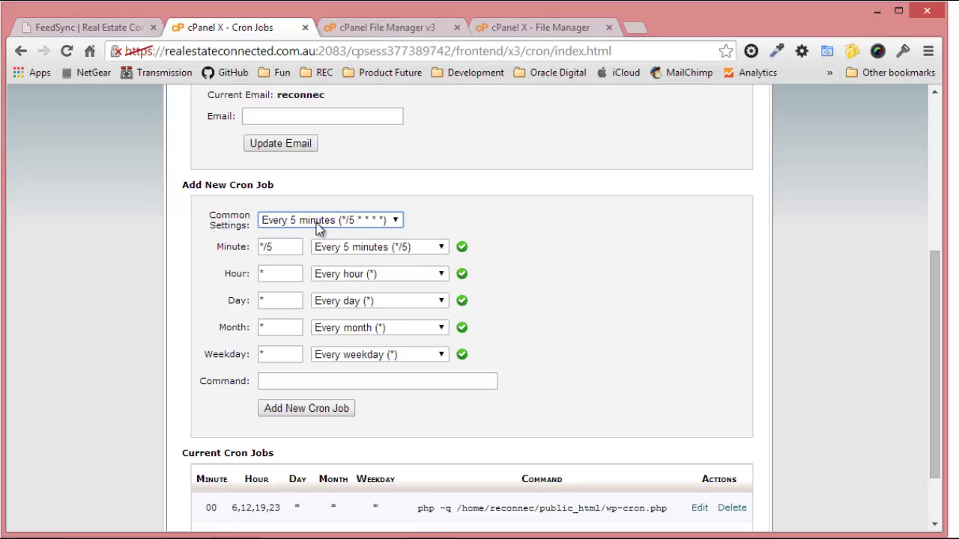
left_click(306, 383)
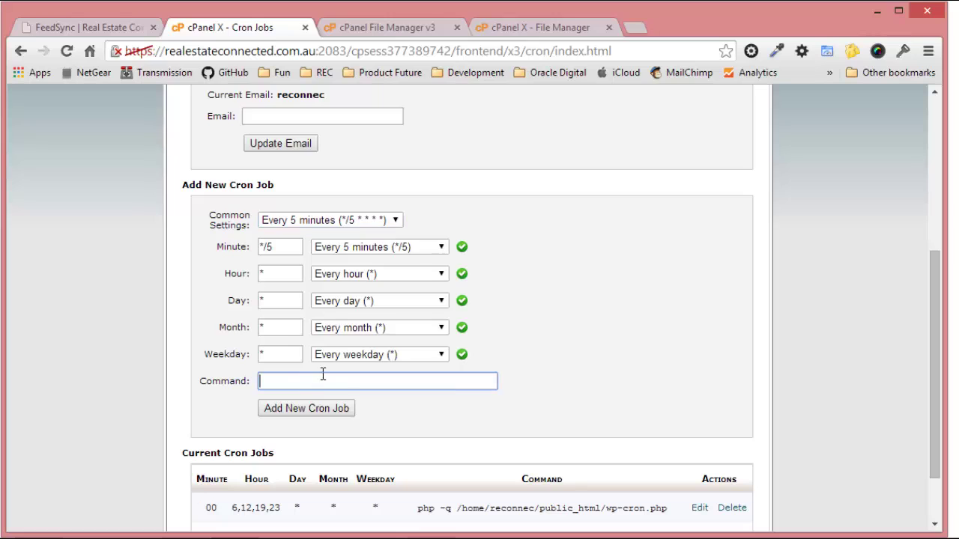
key("ctrl+v")
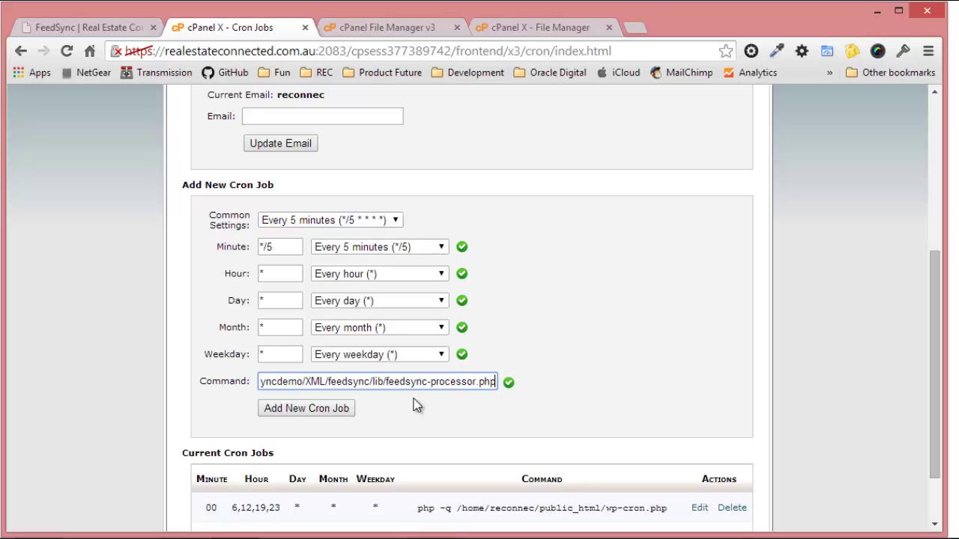
left_click(334, 412)
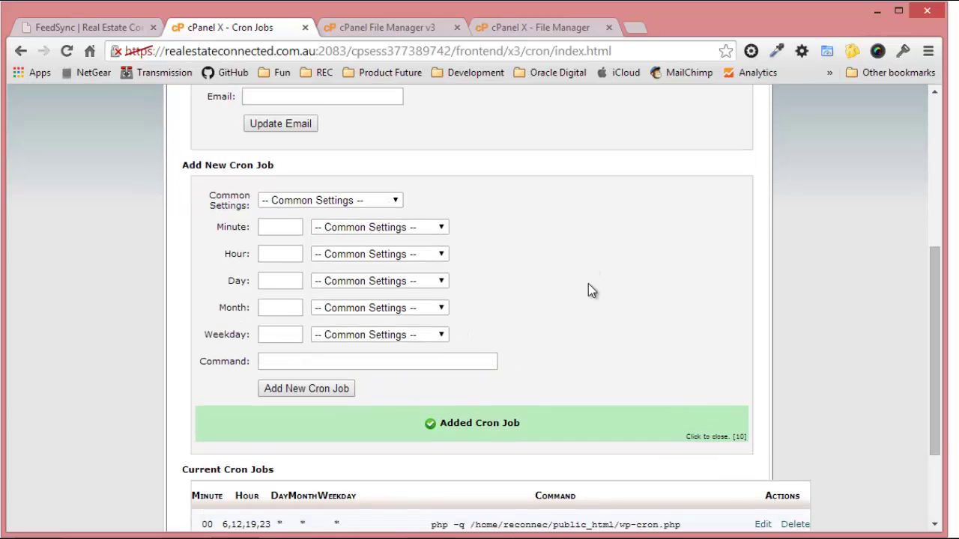
scroll(592, 300, "down", 3)
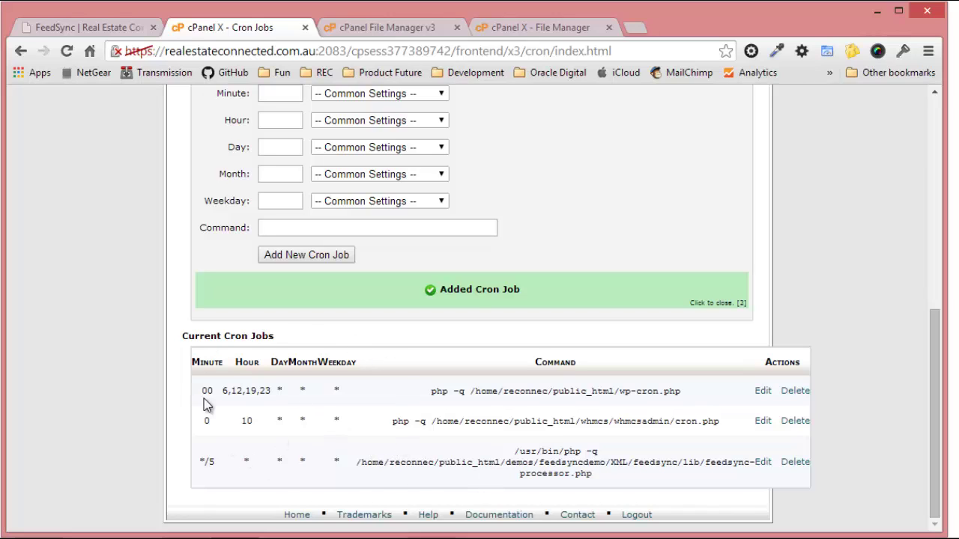
left_click(95, 28)
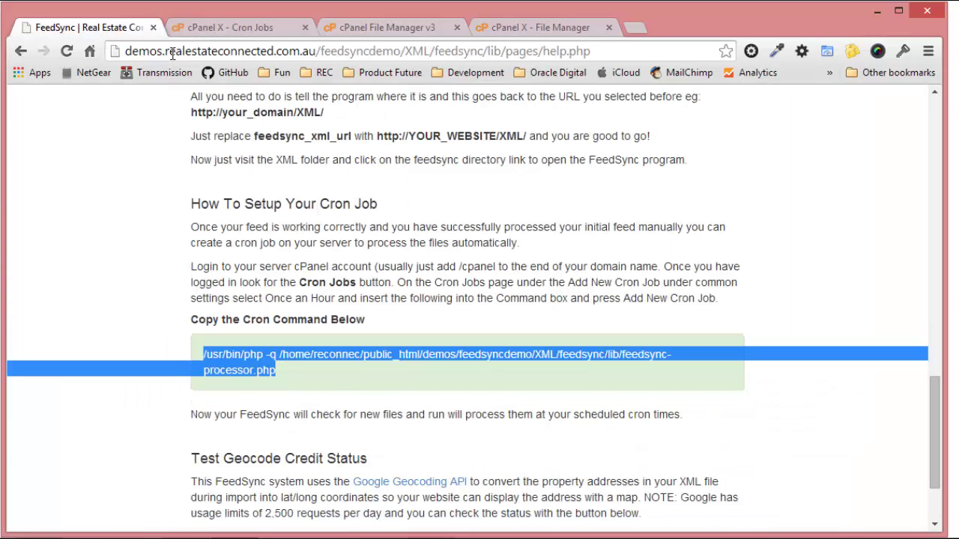
Go to FeedSync Home, then select the twelve test XML files _10 through _21 in File Explorer.
scroll(347, 258, "up", 15)
left_click(442, 120)
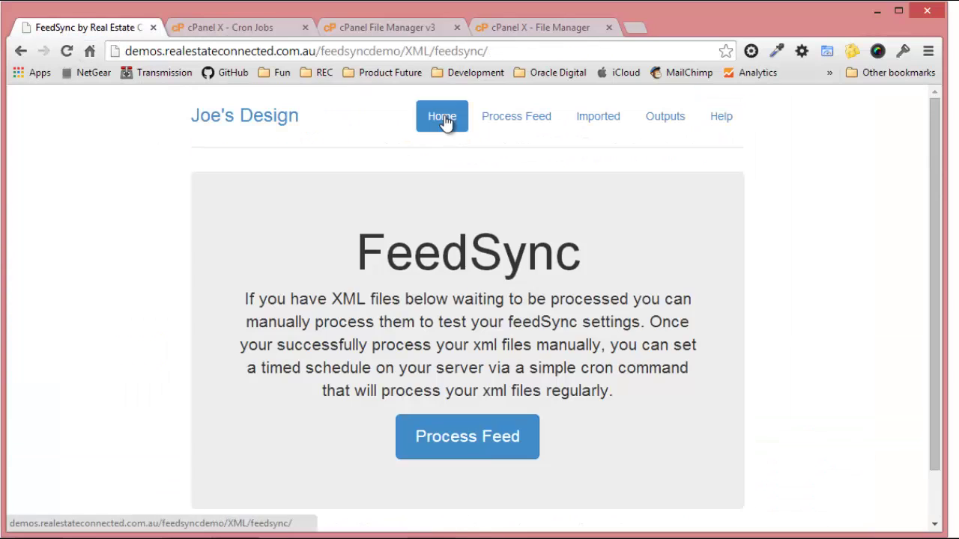
scroll(293, 460, "down", 2)
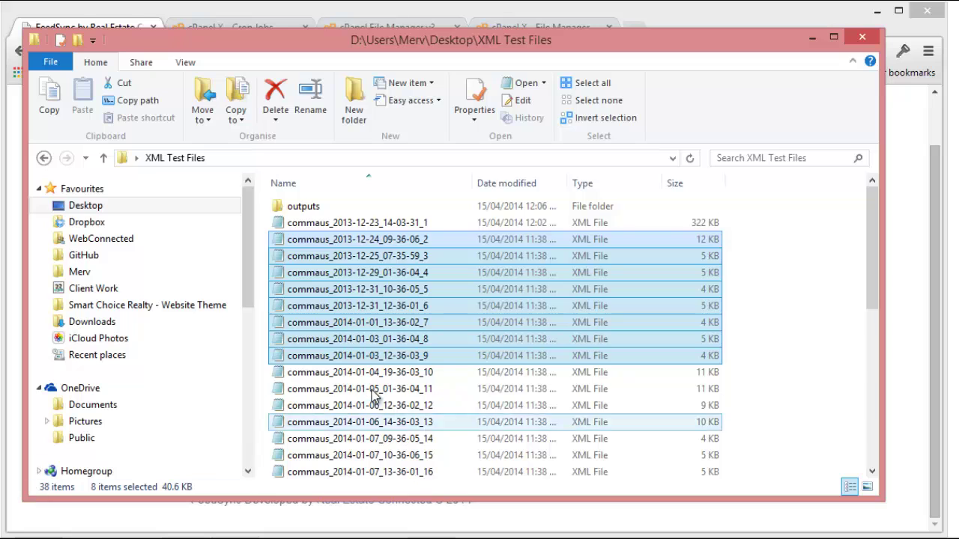
left_click(384, 372)
scroll(387, 378, "down", 2)
scroll(387, 382, "down", 2)
left_click(383, 368, "shift")
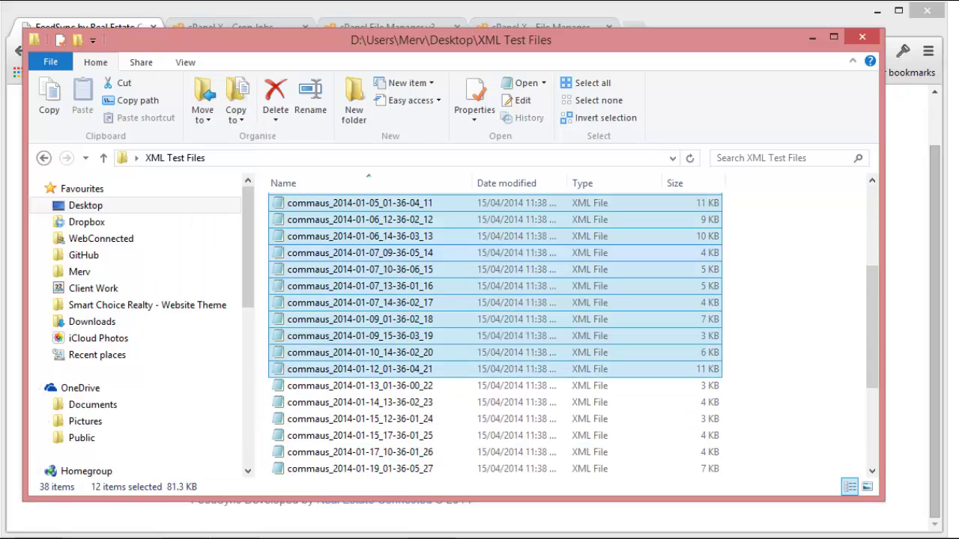
Reload the FeedSync home page and review the commaus XML files listed under Files Ready For Processing.
left_click(171, 16)
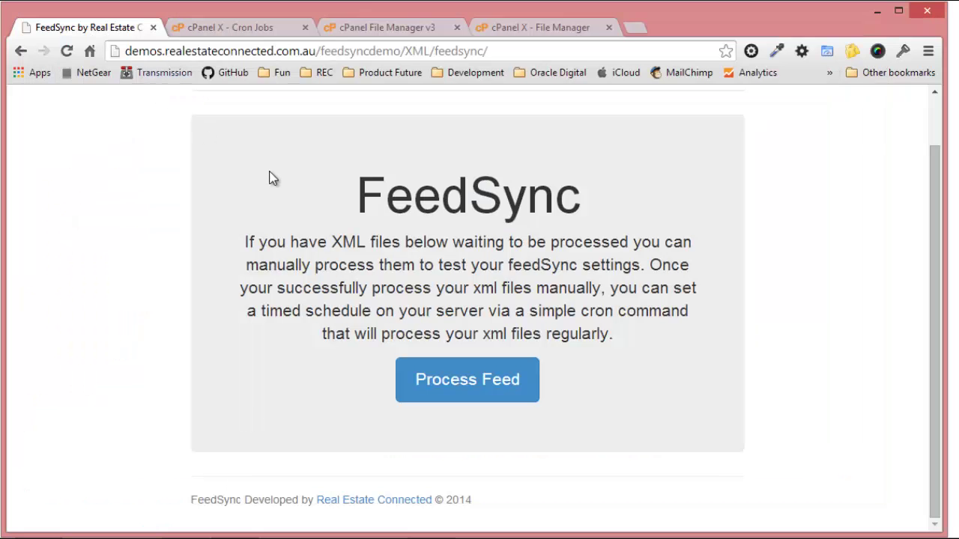
left_click(67, 51)
scroll(172, 337, "down", 5)
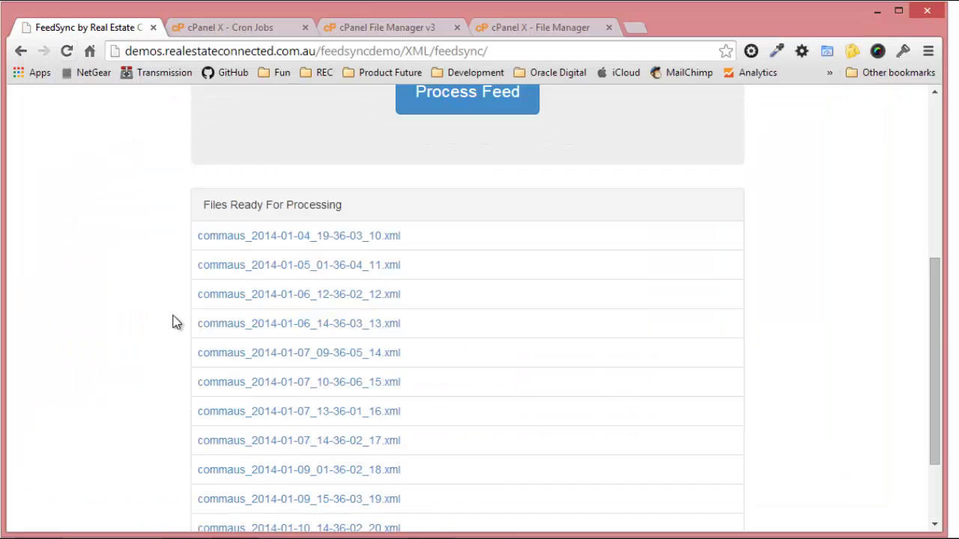
scroll(168, 357, "up", 2)
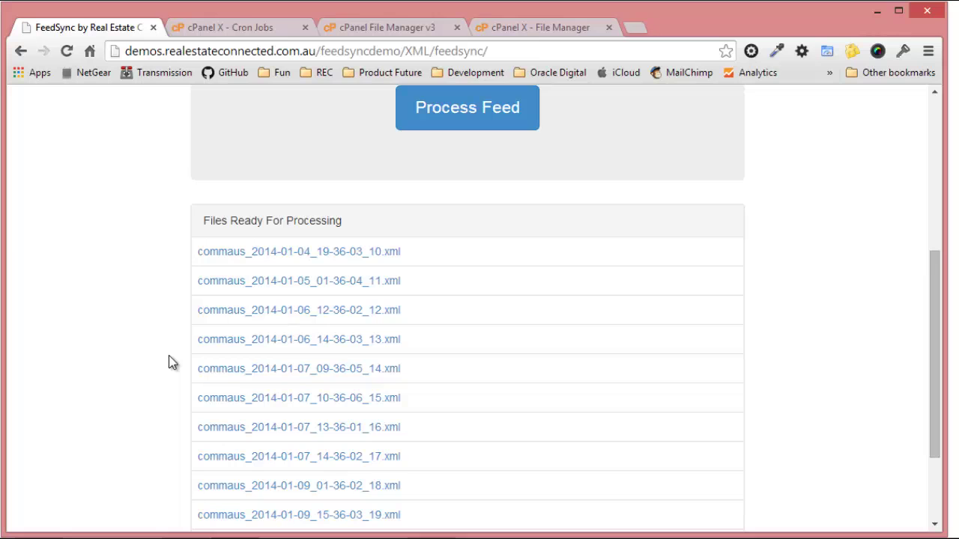
scroll(169, 363, "down", 1)
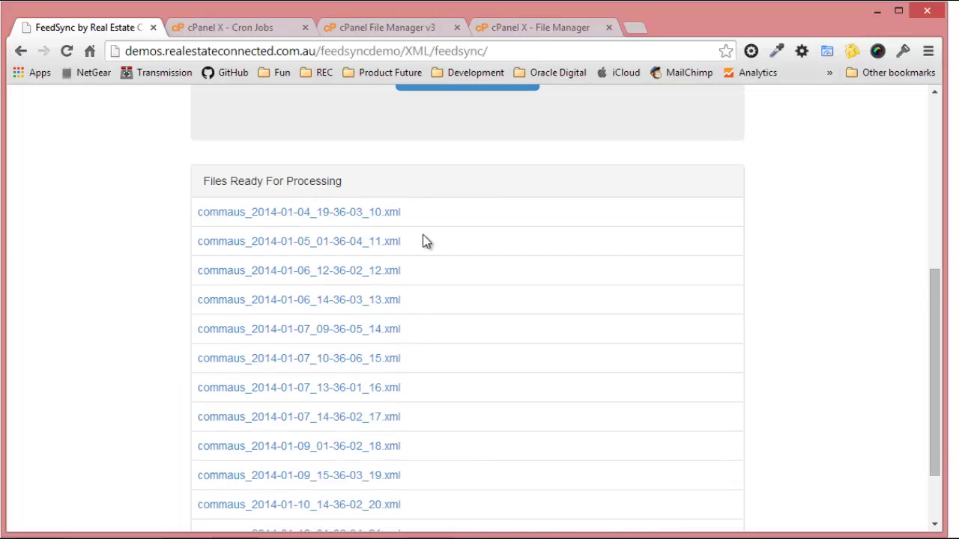
scroll(225, 264, "up", 5)
scroll(287, 315, "down", 1)
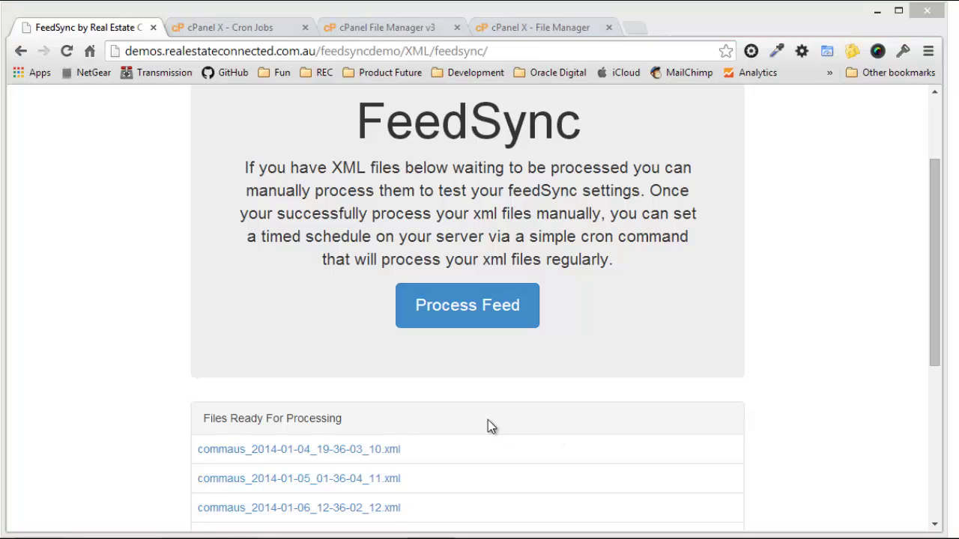
Confirm the waiting files have cleared, then show Output Files listing current, soldleased and withdrawn XML files.
left_click(67, 52)
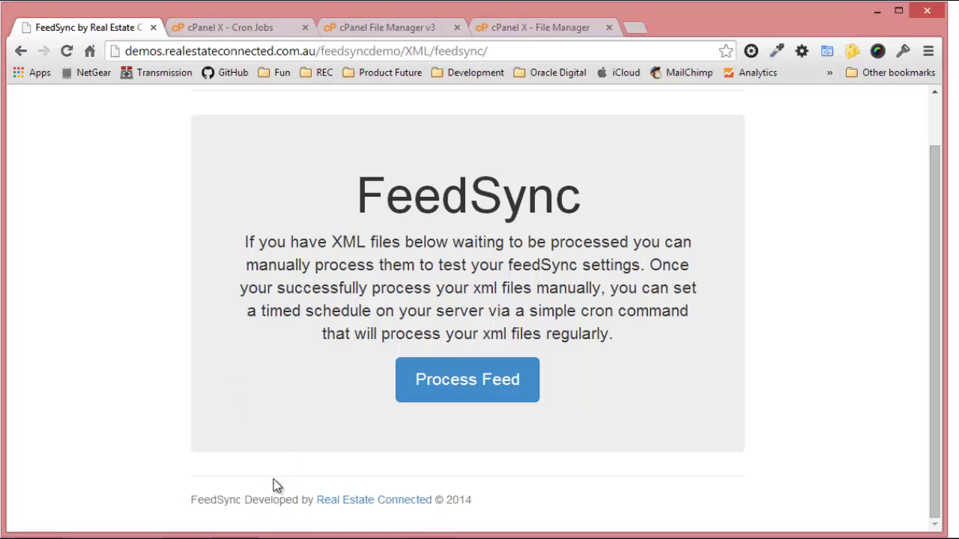
scroll(274, 486, "up", 1)
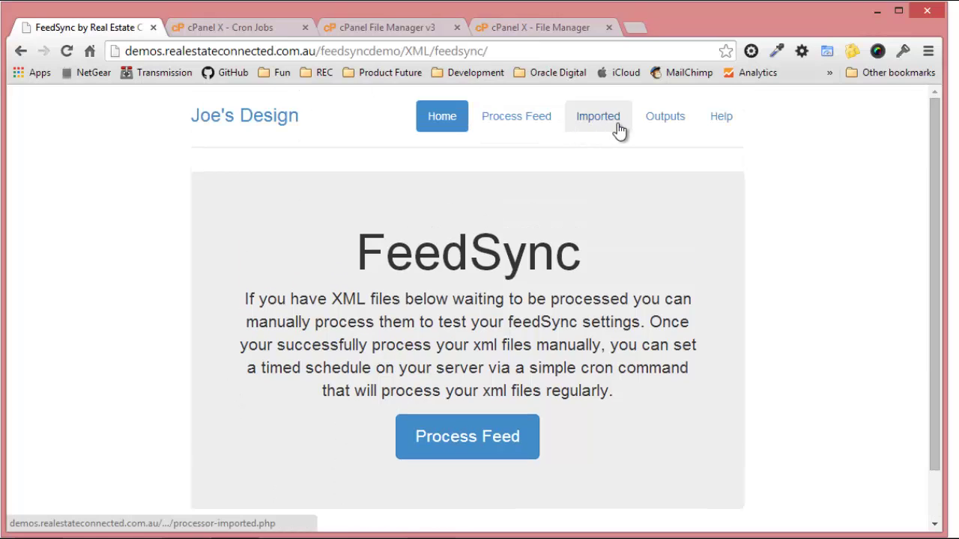
left_click(658, 125)
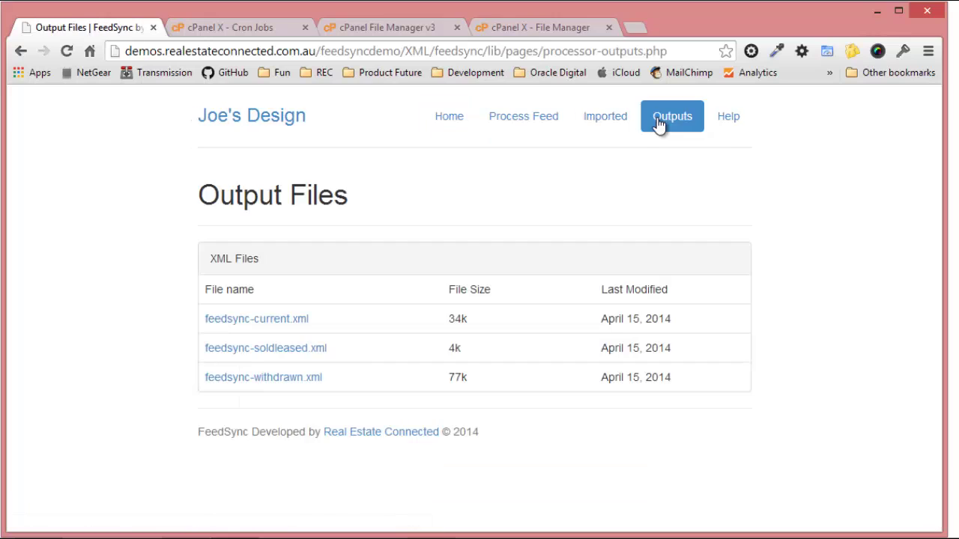
left_click(65, 54)
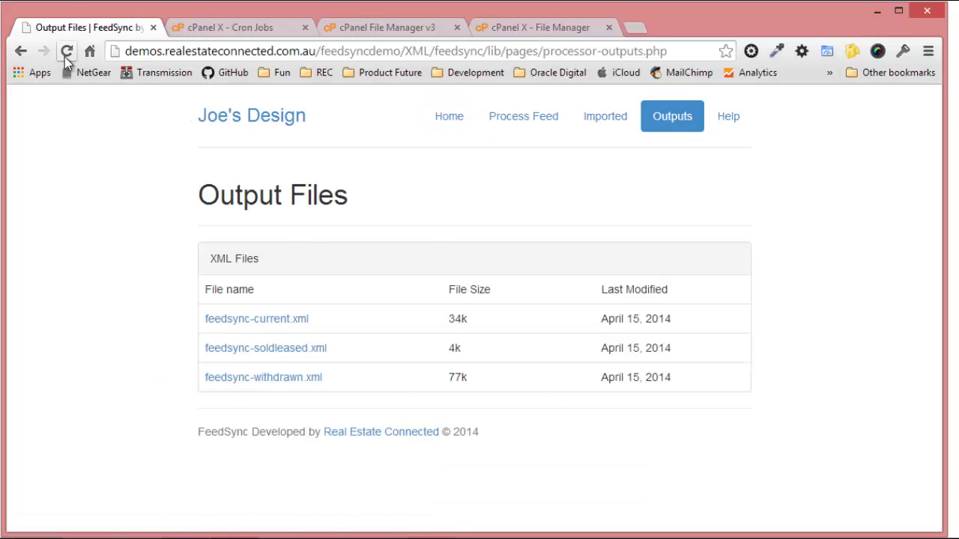